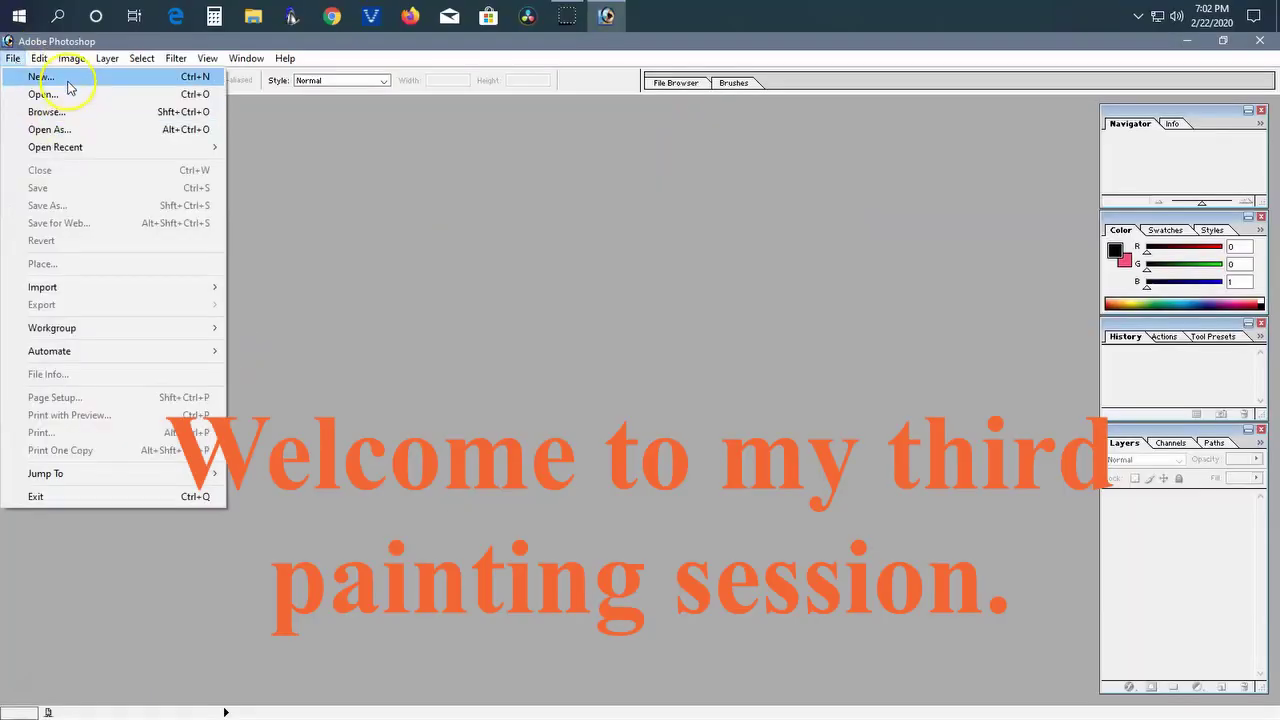
Step: Open Google Maps in Chrome on Puerto Rico in zoomed-out Satellite view
{"action": "left_click", "coordinate": [67, 80]}
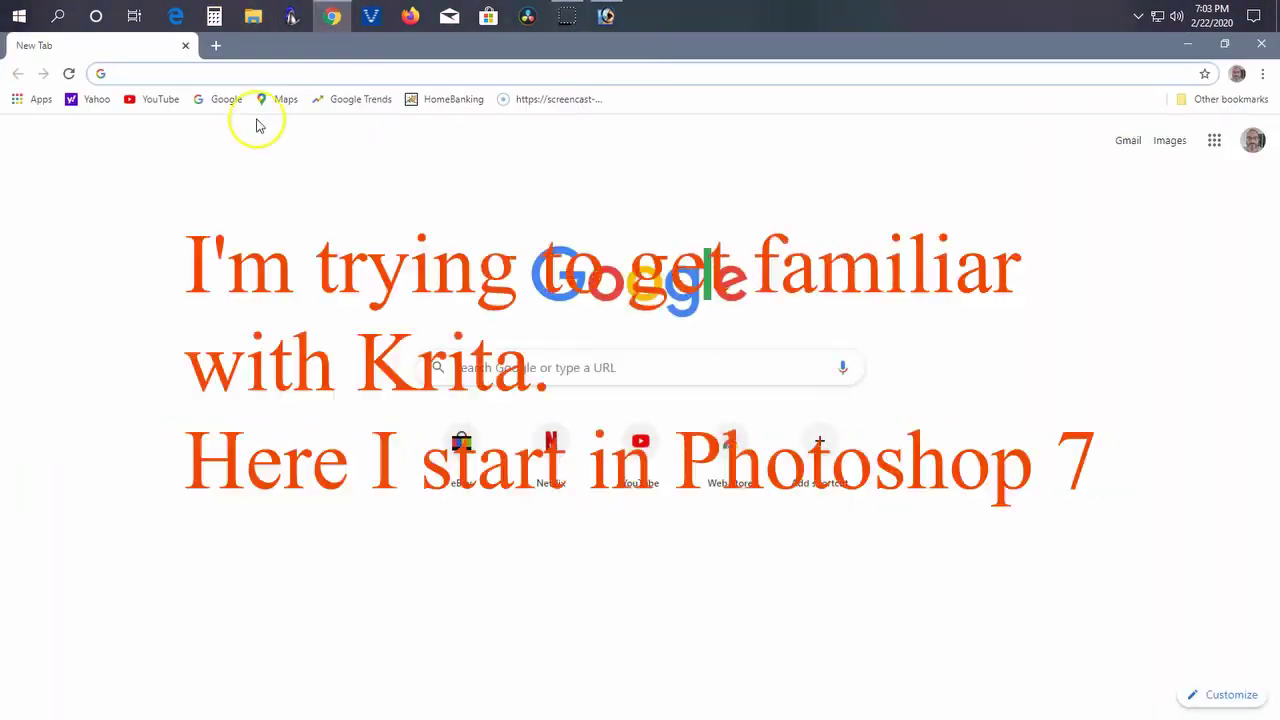
{"action": "left_click", "coordinate": [285, 99]}
{"action": "left_click", "coordinate": [47, 672]}
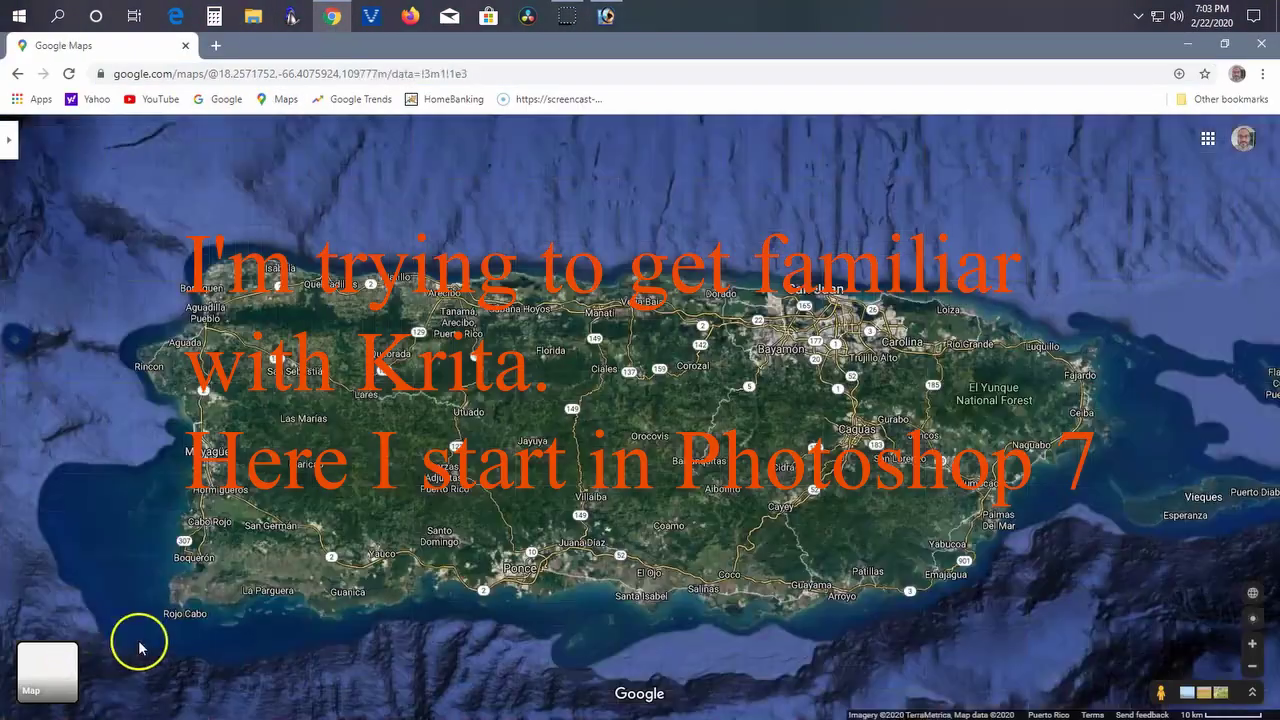
{"action": "scroll", "coordinate": [700, 225], "scroll_direction": "down", "scroll_amount": 2}
Step: Paste the captured map into Paint, select the island area, then close Paint without saving
{"action": "left_click", "coordinate": [1187, 44]}
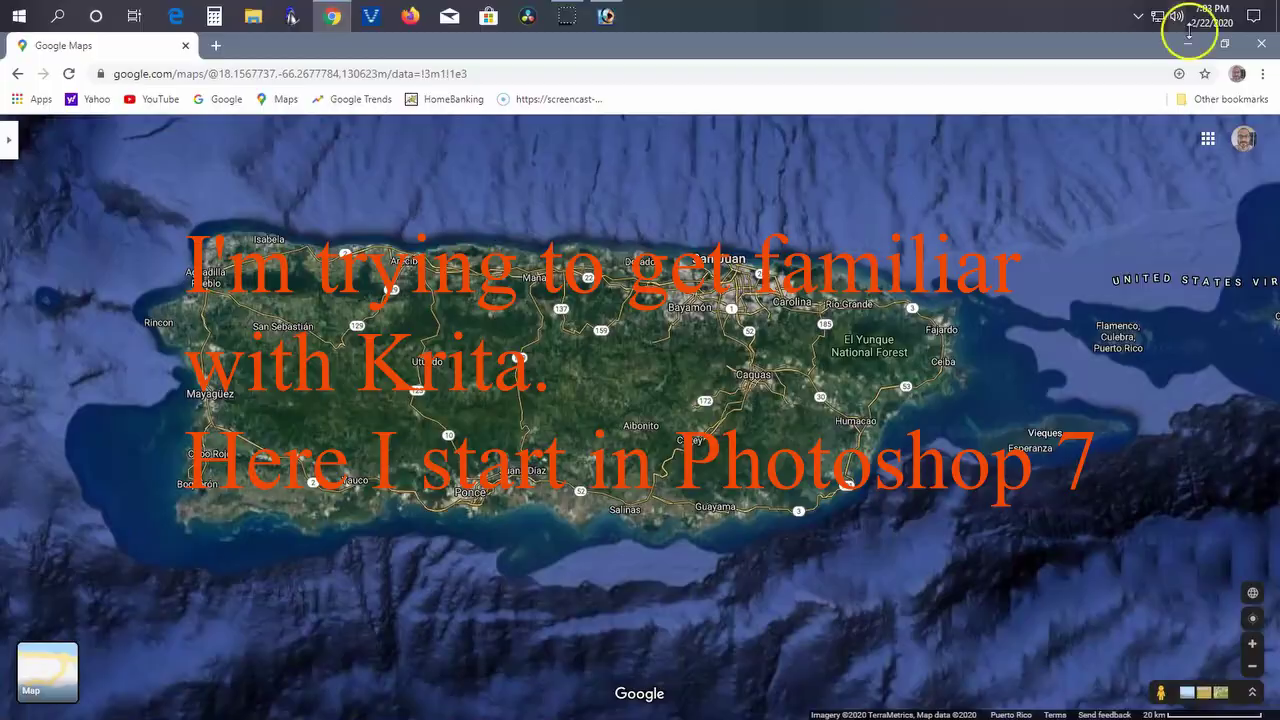
{"action": "double_click", "coordinate": [286, 177]}
{"action": "key", "text": "ctrl+v"}
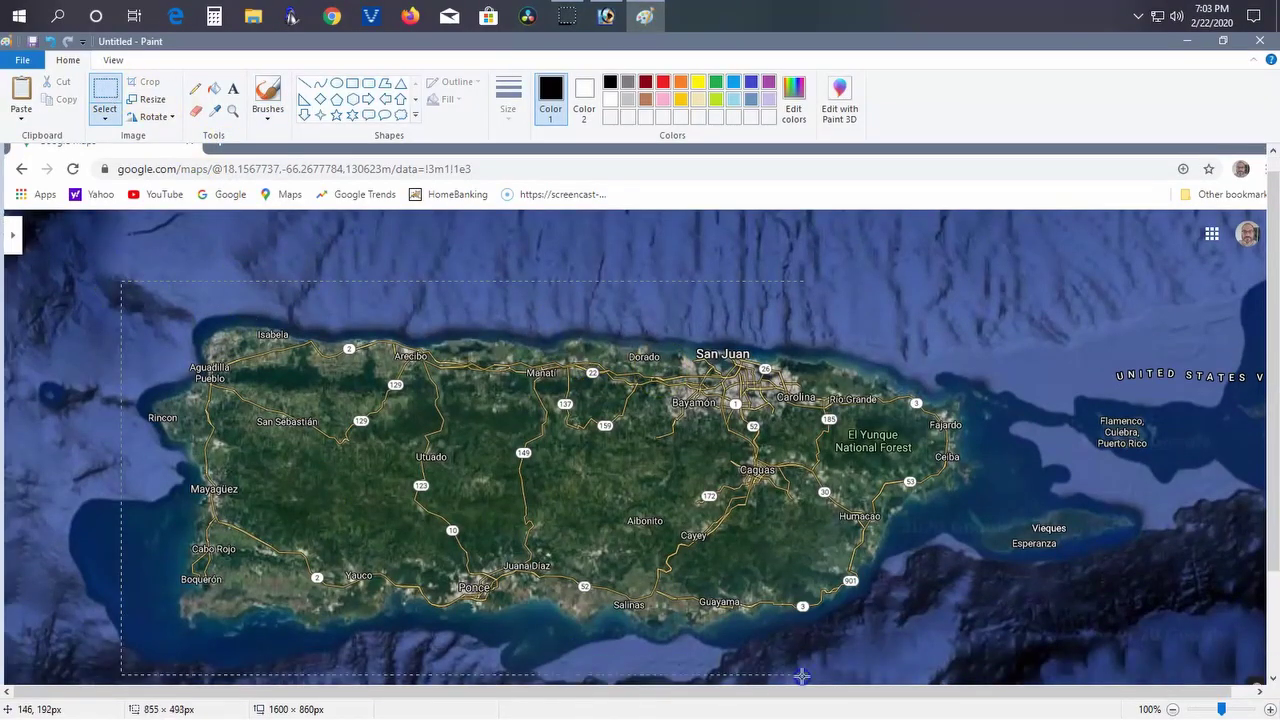
{"action": "left_click_drag", "start_coordinate": [802, 676], "coordinate": [1205, 545]}
{"action": "left_click", "coordinate": [133, 226]}
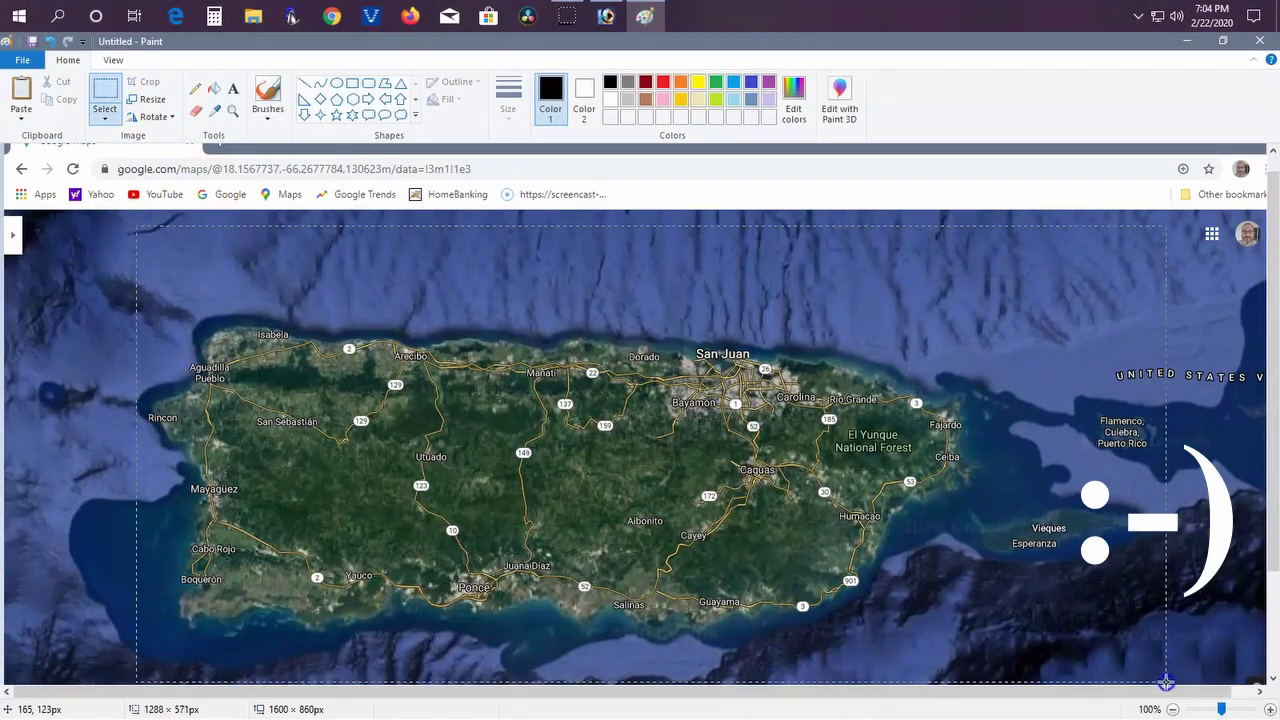
{"action": "left_click", "coordinate": [1259, 41]}
{"action": "left_click", "coordinate": [664, 384]}
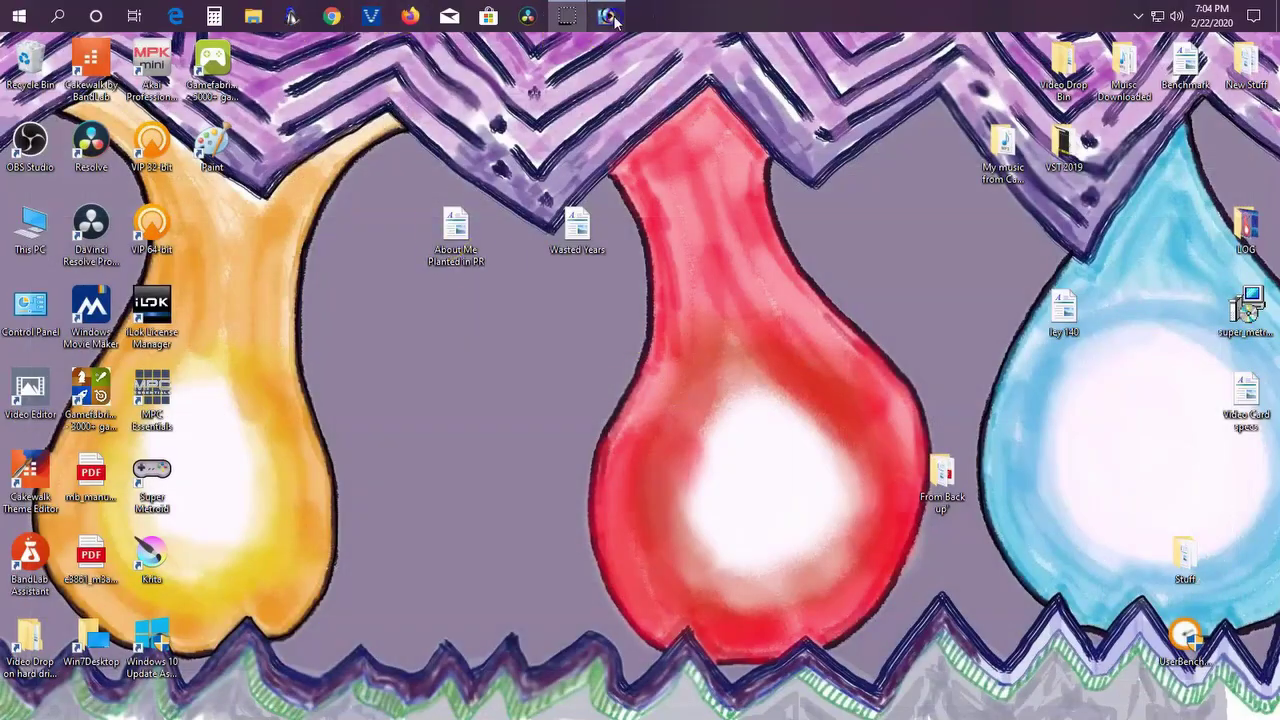
Step: Back in Photoshop, enlarge the document window and marquee-select the whole pasted map
{"action": "left_click", "coordinate": [607, 16]}
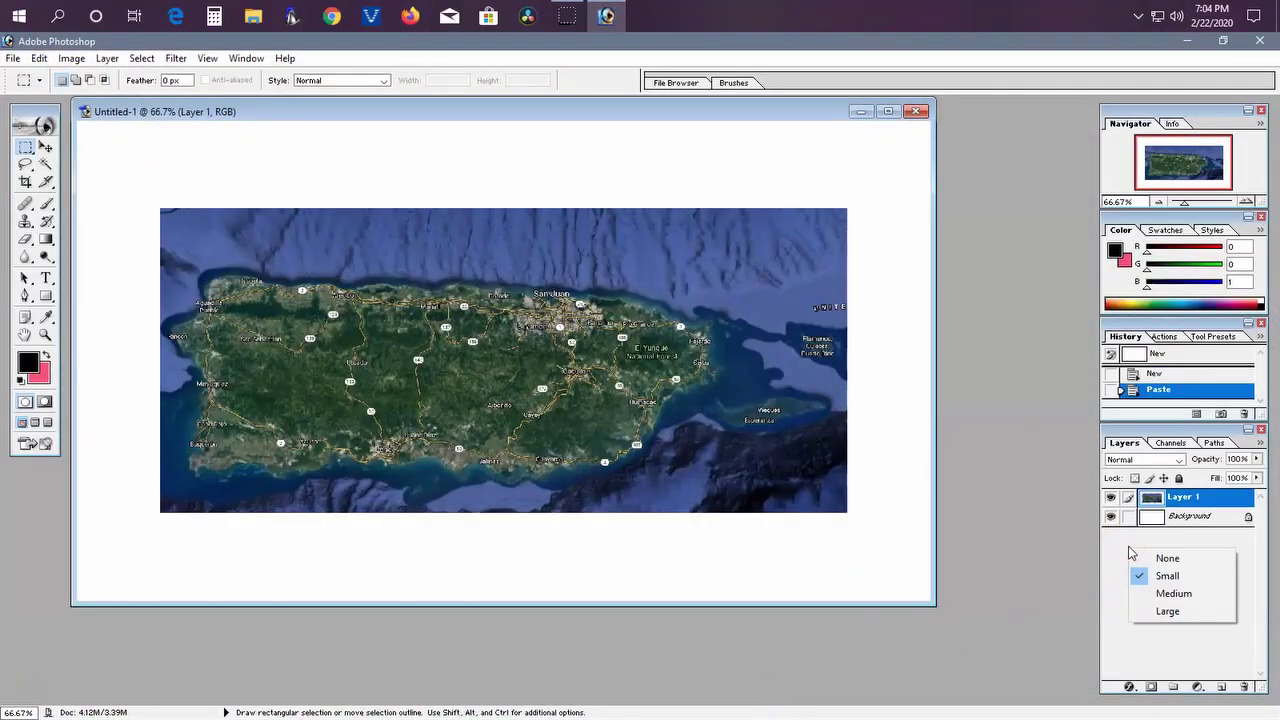
{"action": "left_click", "coordinate": [142, 58]}
{"action": "left_click", "coordinate": [151, 209]}
{"action": "left_click_drag", "start_coordinate": [935, 605], "coordinate": [1008, 667]}
{"action": "left_click_drag", "start_coordinate": [196, 236], "coordinate": [883, 543]}
Step: Free Transform the map out to all four canvas edges, apply it, and deselect
{"action": "right_click", "coordinate": [551, 386]}
{"action": "left_click", "coordinate": [610, 551]}
{"action": "left_click_drag", "start_coordinate": [540, 238], "coordinate": [540, 152]}
{"action": "left_click_drag", "start_coordinate": [196, 348], "coordinate": [113, 348]}
{"action": "left_click_drag", "start_coordinate": [883, 348], "coordinate": [966, 348]}
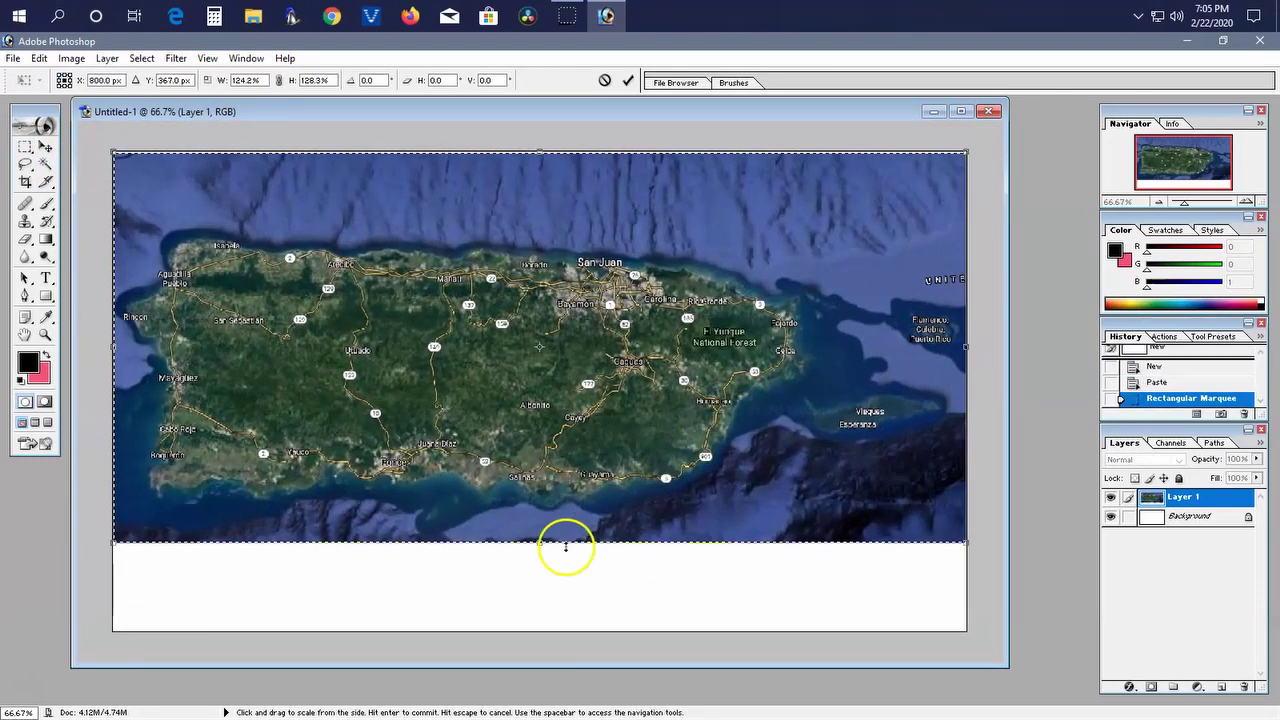
{"action": "left_click_drag", "start_coordinate": [540, 543], "coordinate": [540, 630]}
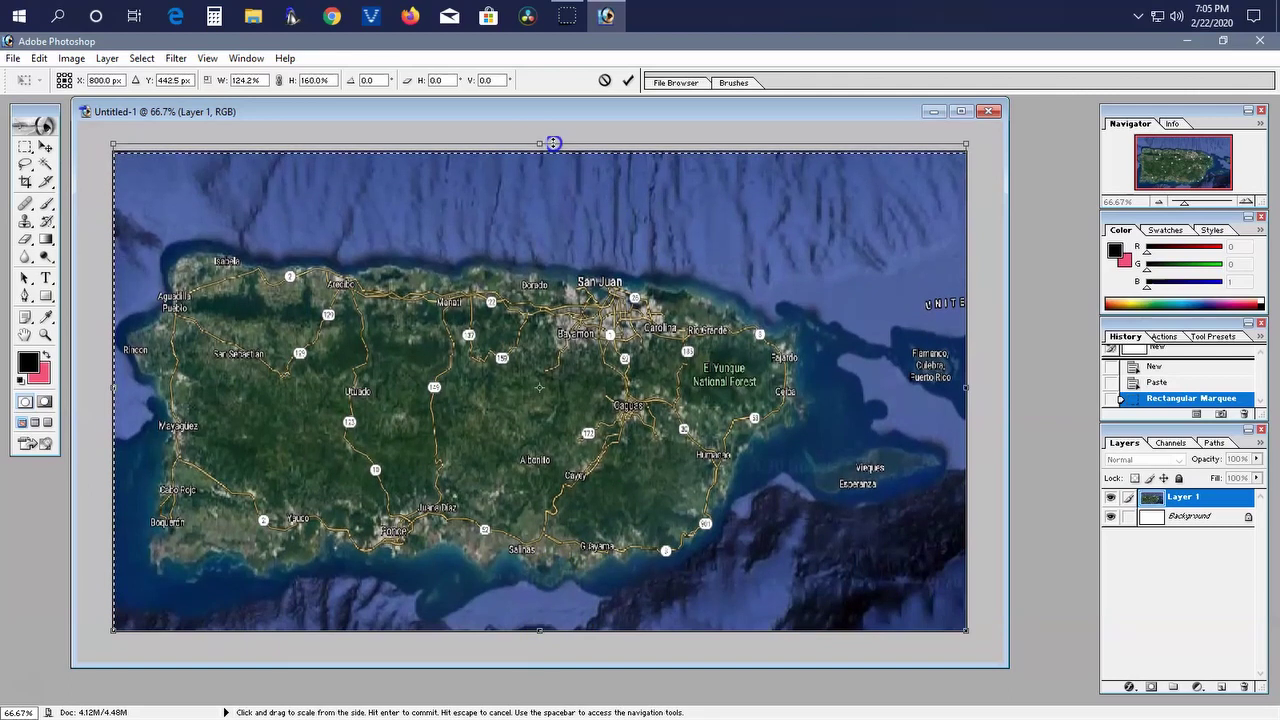
{"action": "key", "text": "Return"}
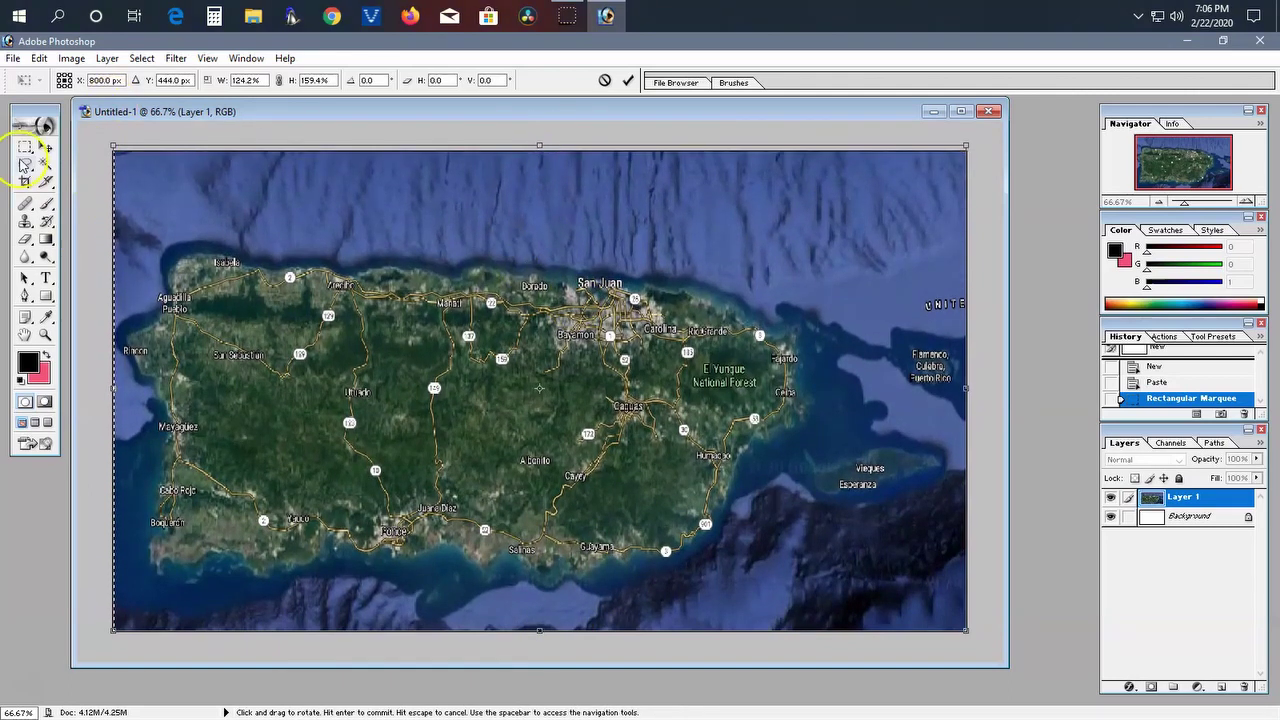
{"action": "left_click", "coordinate": [25, 147]}
{"action": "left_click", "coordinate": [98, 149]}
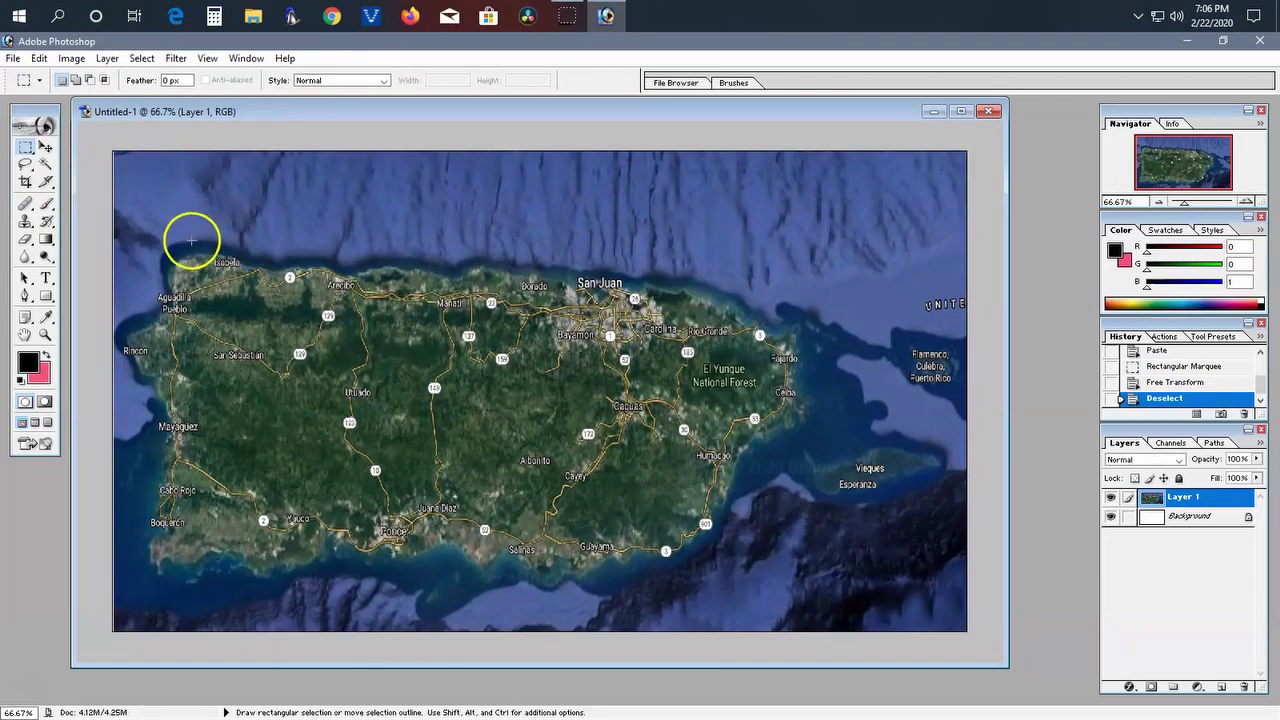
{"action": "key", "text": "ctrl+plus"}
{"action": "key", "text": "ctrl+plus"}
Step: With a brush and sampled greens, paint over roads near San Sebastián and below Pueblo
{"action": "key", "text": "b"}
{"action": "left_click", "coordinate": [217, 393], "text": "alt"}
{"action": "right_click", "coordinate": [443, 405]}
{"action": "left_click", "coordinate": [370, 397]}
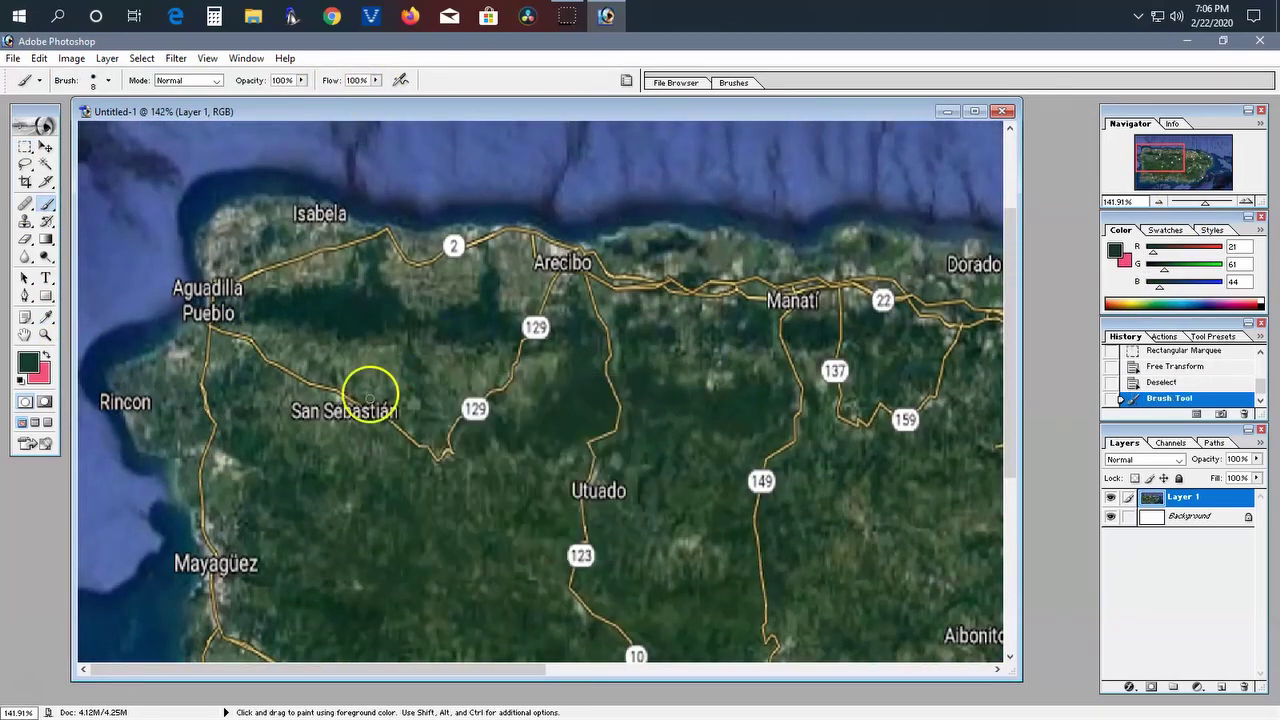
{"action": "left_click_drag", "start_coordinate": [201, 469], "coordinate": [213, 419]}
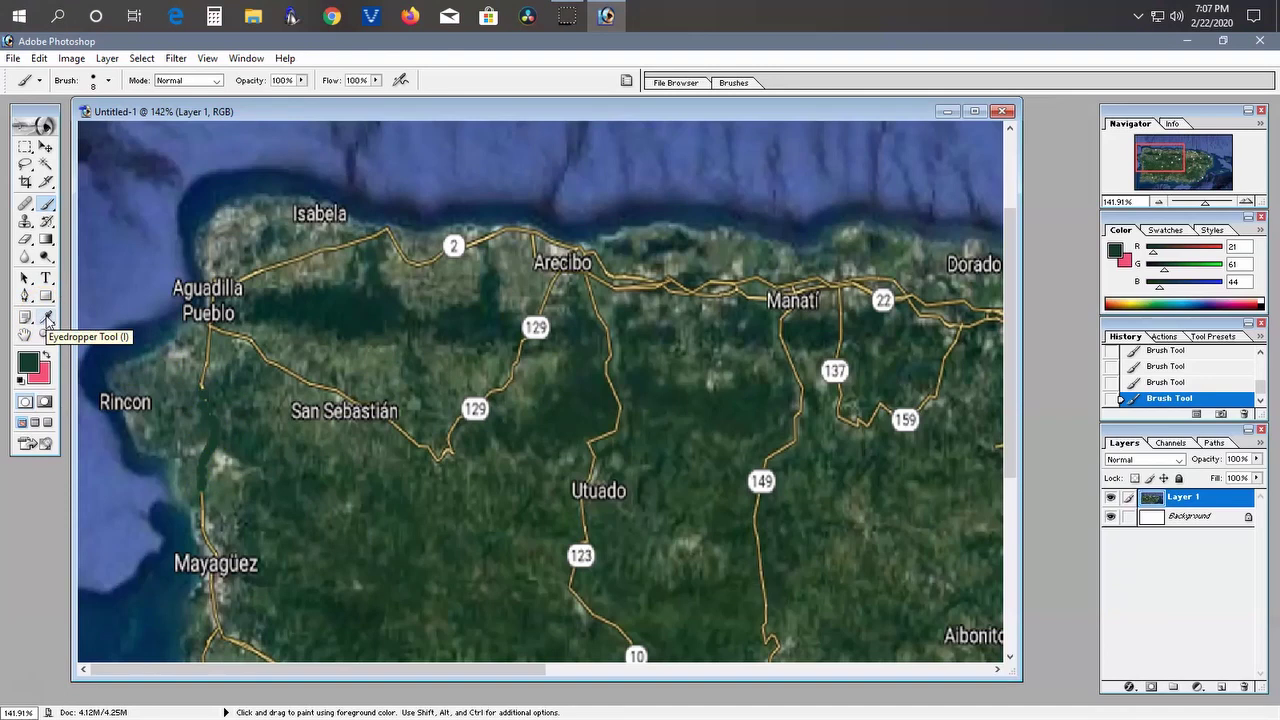
{"action": "left_click", "coordinate": [251, 414], "text": "alt"}
{"action": "key", "text": "ctrl+plus"}
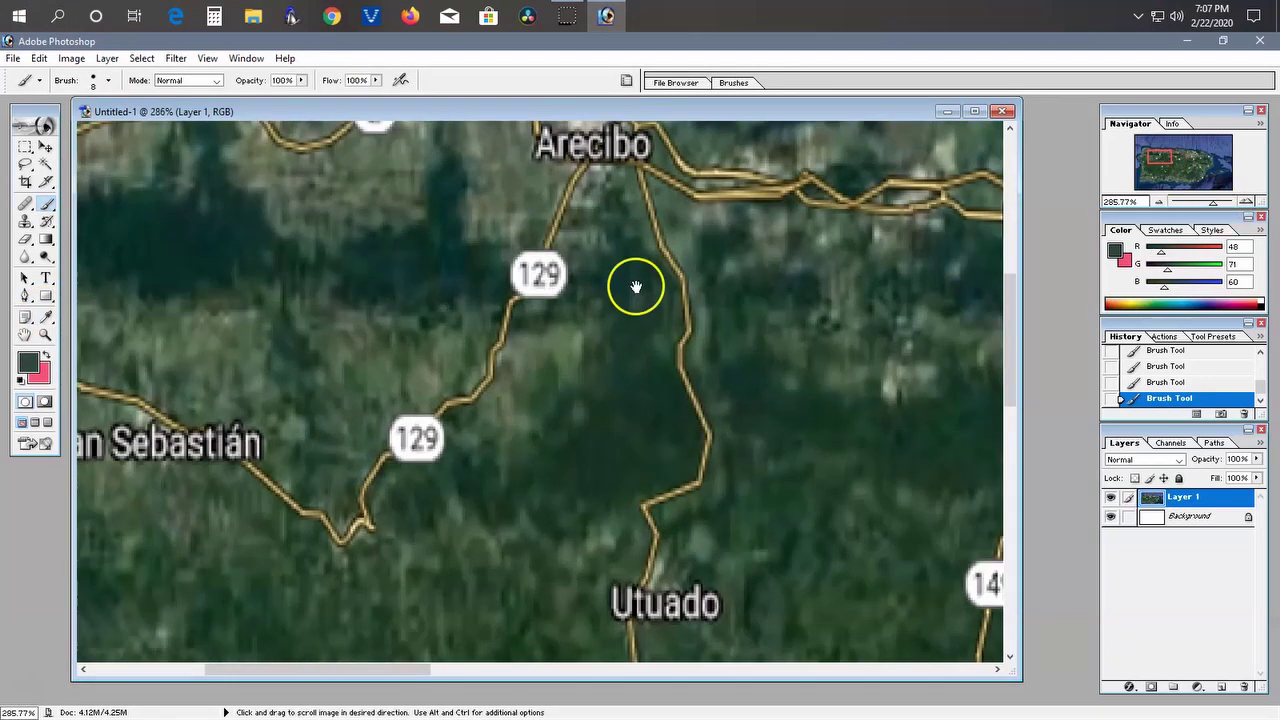
{"action": "scroll", "coordinate": [635, 287], "scroll_direction": "left", "scroll_amount": 5}
{"action": "left_click", "coordinate": [332, 371], "text": "alt"}
{"action": "left_click_drag", "start_coordinate": [332, 371], "coordinate": [342, 300]}
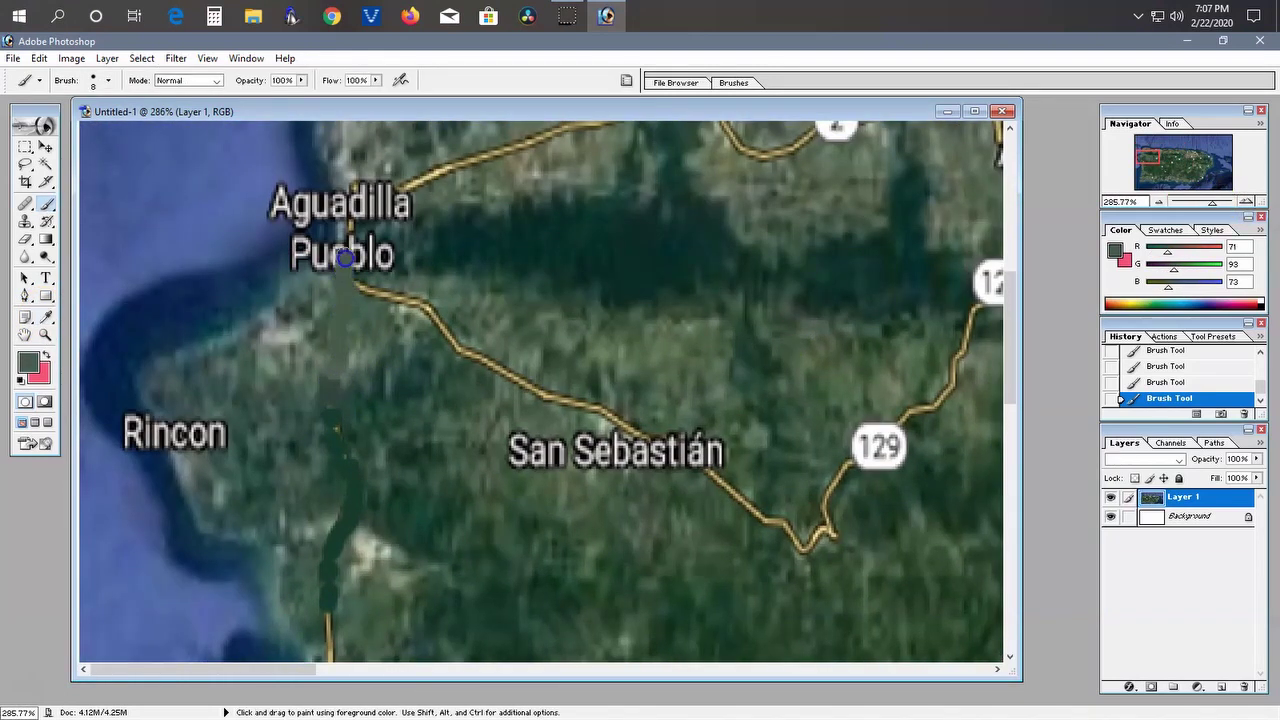
Step: Paint over the Aguadilla lettering using colours sampled from the coastline
{"action": "right_click", "coordinate": [338, 286]}
{"action": "left_click", "coordinate": [325, 208], "text": "alt"}
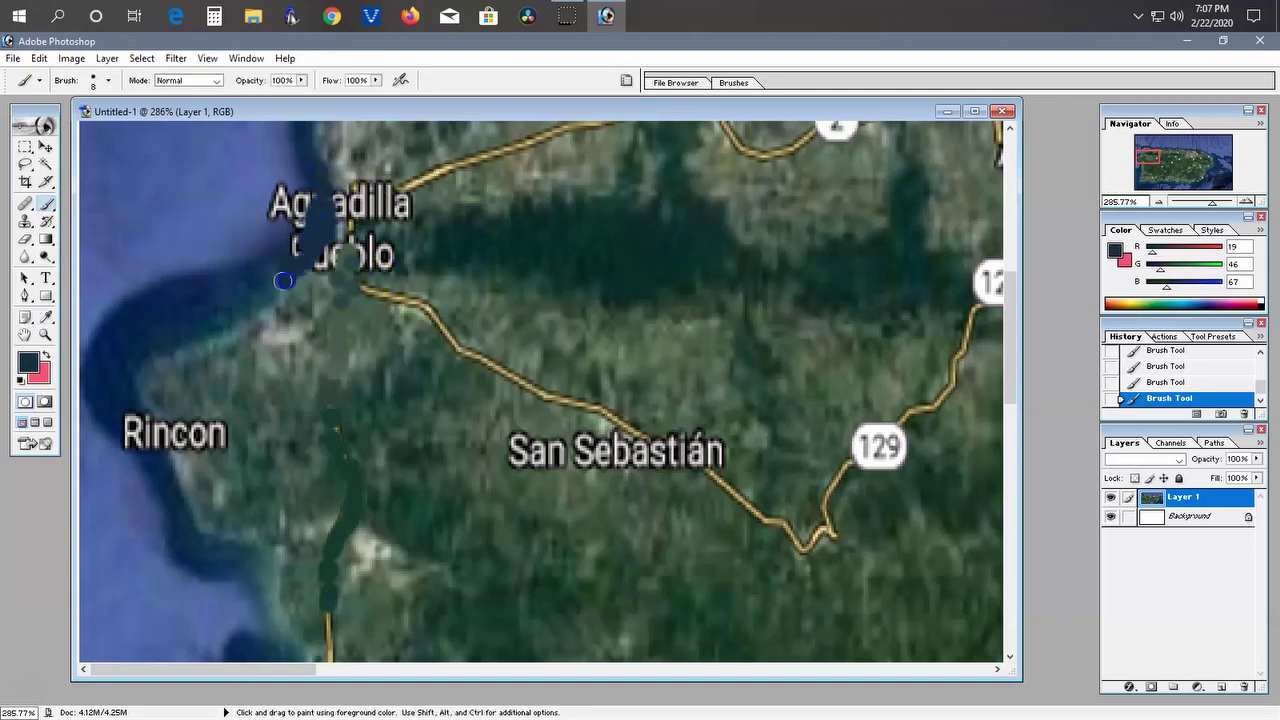
{"action": "left_click", "coordinate": [288, 198], "text": "alt"}
{"action": "mouse_move", "coordinate": [297, 249]}
{"action": "left_mouse_down"}
{"action": "mouse_move", "coordinate": [300, 195]}
{"action": "mouse_move", "coordinate": [380, 250]}
{"action": "mouse_move", "coordinate": [399, 244]}
{"action": "left_mouse_up"}
{"action": "left_click", "coordinate": [385, 250], "text": "alt"}
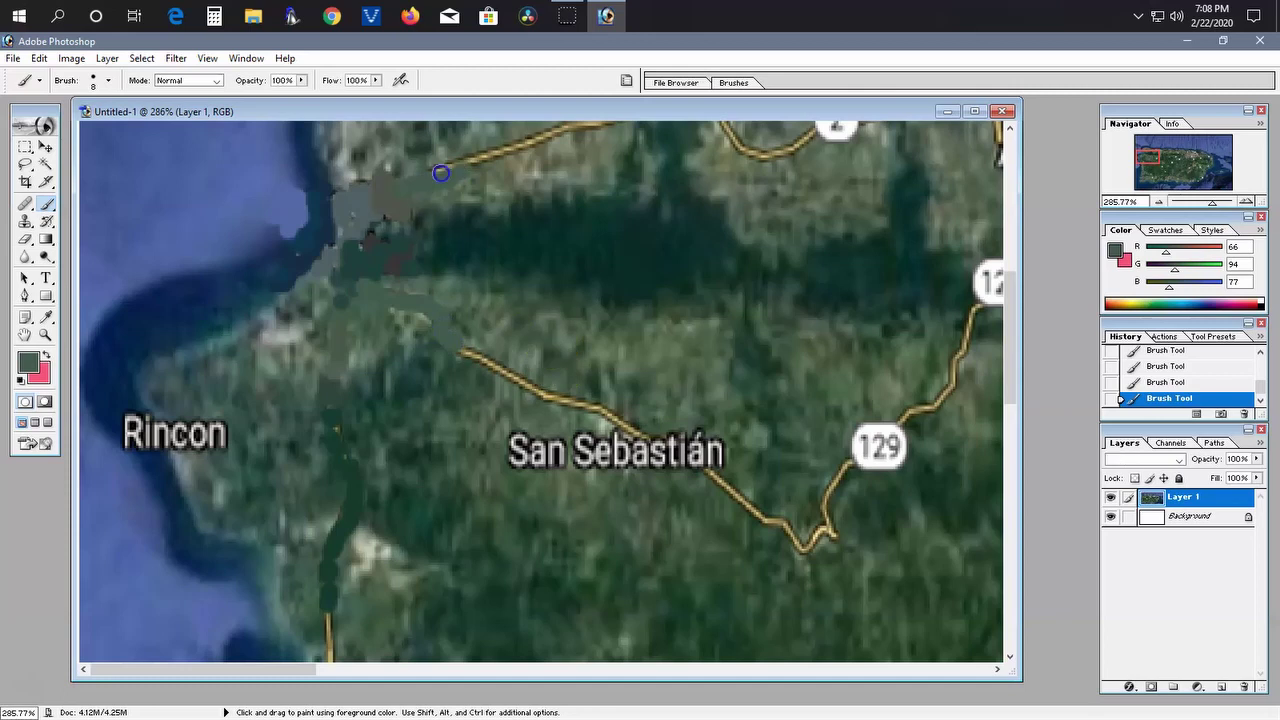
Step: Cover the Isabela label, nearby roads, road 2 and the Arecibo label in sampled grey-greens
{"action": "left_click_drag", "start_coordinate": [583, 187], "coordinate": [459, 412]}
{"action": "left_click", "coordinate": [414, 286], "text": "alt"}
{"action": "left_click_drag", "start_coordinate": [414, 286], "coordinate": [495, 270]}
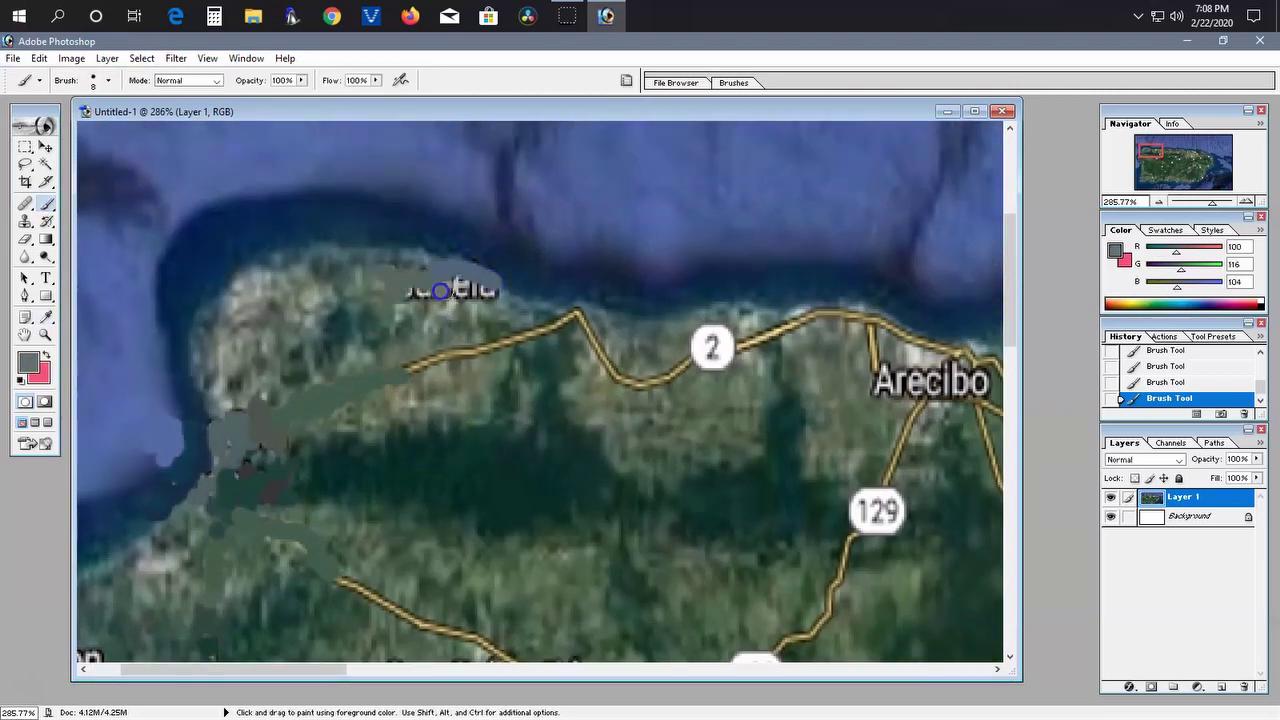
{"action": "left_click", "coordinate": [430, 357], "text": "alt"}
{"action": "left_click_drag", "start_coordinate": [405, 368], "coordinate": [460, 351]}
{"action": "left_click", "coordinate": [591, 366], "text": "alt"}
{"action": "mouse_move", "coordinate": [591, 366]}
{"action": "left_mouse_down"}
{"action": "mouse_move", "coordinate": [680, 363]}
{"action": "mouse_move", "coordinate": [764, 336]}
{"action": "mouse_move", "coordinate": [871, 371]}
{"action": "mouse_move", "coordinate": [814, 426]}
{"action": "mouse_move", "coordinate": [394, 381]}
{"action": "left_mouse_up"}
{"action": "left_click", "coordinate": [751, 363], "text": "alt"}
{"action": "left_click", "coordinate": [794, 309], "text": "alt"}
Step: Paint over the coastal patch, roads near route 129, and the San Sebastián road and label
{"action": "left_click", "coordinate": [507, 310], "text": "alt"}
{"action": "left_click", "coordinate": [503, 305], "text": "alt"}
{"action": "left_click_drag", "start_coordinate": [503, 305], "coordinate": [546, 307]}
{"action": "left_click_drag", "start_coordinate": [516, 352], "coordinate": [498, 398]}
{"action": "left_click", "coordinate": [502, 411], "text": "alt"}
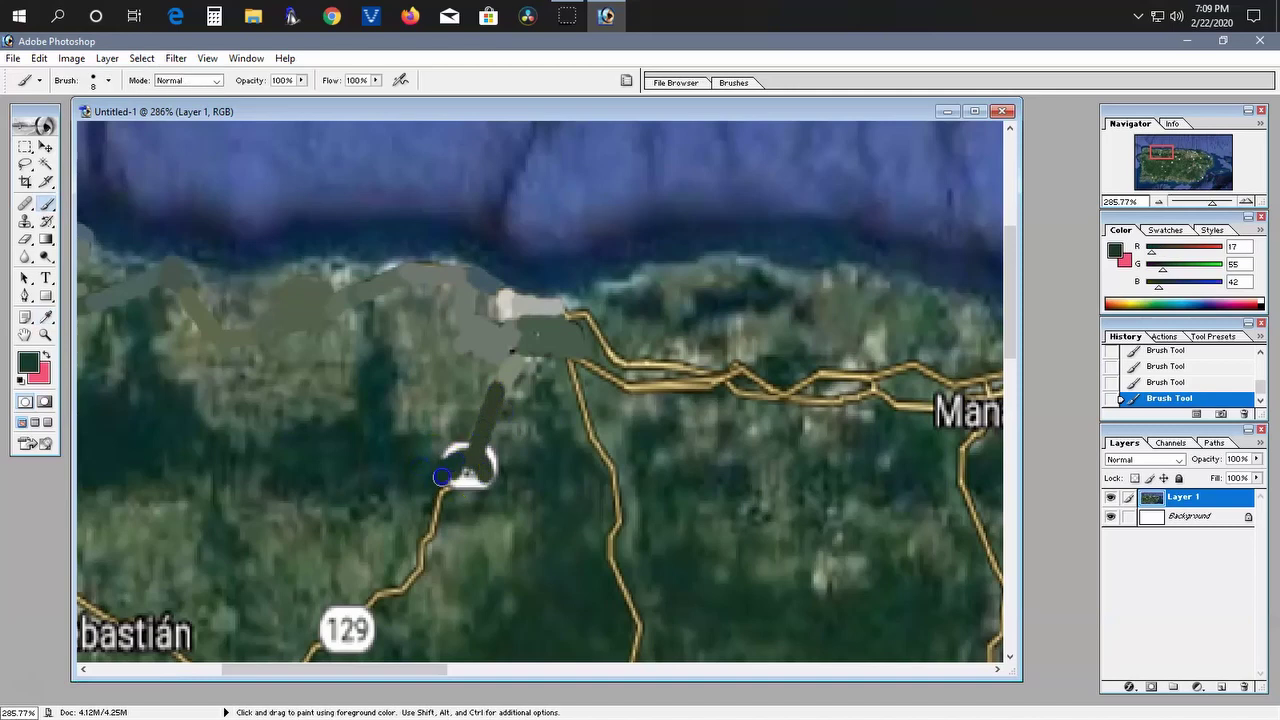
{"action": "left_click_drag", "start_coordinate": [510, 463], "coordinate": [622, 265]}
{"action": "left_click_drag", "start_coordinate": [545, 335], "coordinate": [530, 372]}
{"action": "left_click", "coordinate": [504, 396], "text": "alt"}
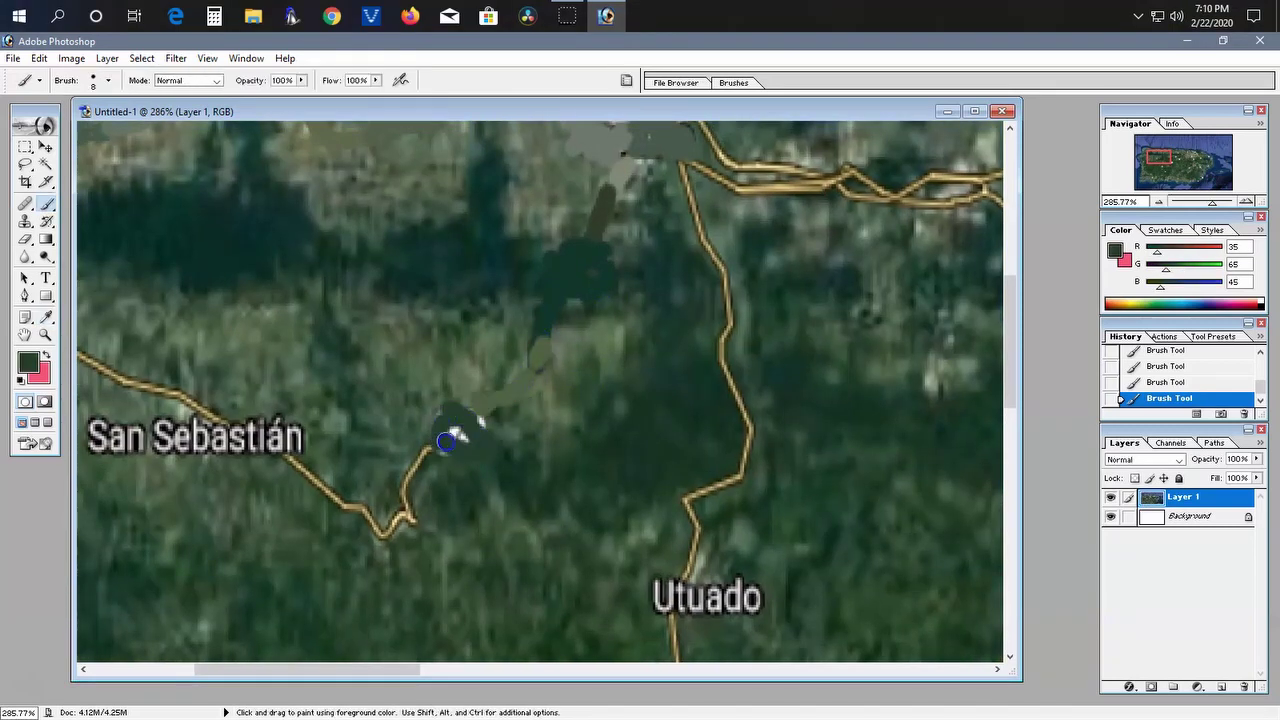
{"action": "mouse_move", "coordinate": [401, 491]}
{"action": "left_mouse_down"}
{"action": "mouse_move", "coordinate": [366, 514]}
{"action": "mouse_move", "coordinate": [263, 420]}
{"action": "mouse_move", "coordinate": [465, 385]}
{"action": "mouse_move", "coordinate": [454, 367]}
{"action": "mouse_move", "coordinate": [400, 343]}
{"action": "mouse_move", "coordinate": [343, 286]}
{"action": "mouse_move", "coordinate": [272, 292]}
{"action": "left_mouse_up"}
{"action": "left_click", "coordinate": [465, 385], "text": "alt"}
{"action": "left_click", "coordinate": [282, 433], "text": "alt"}
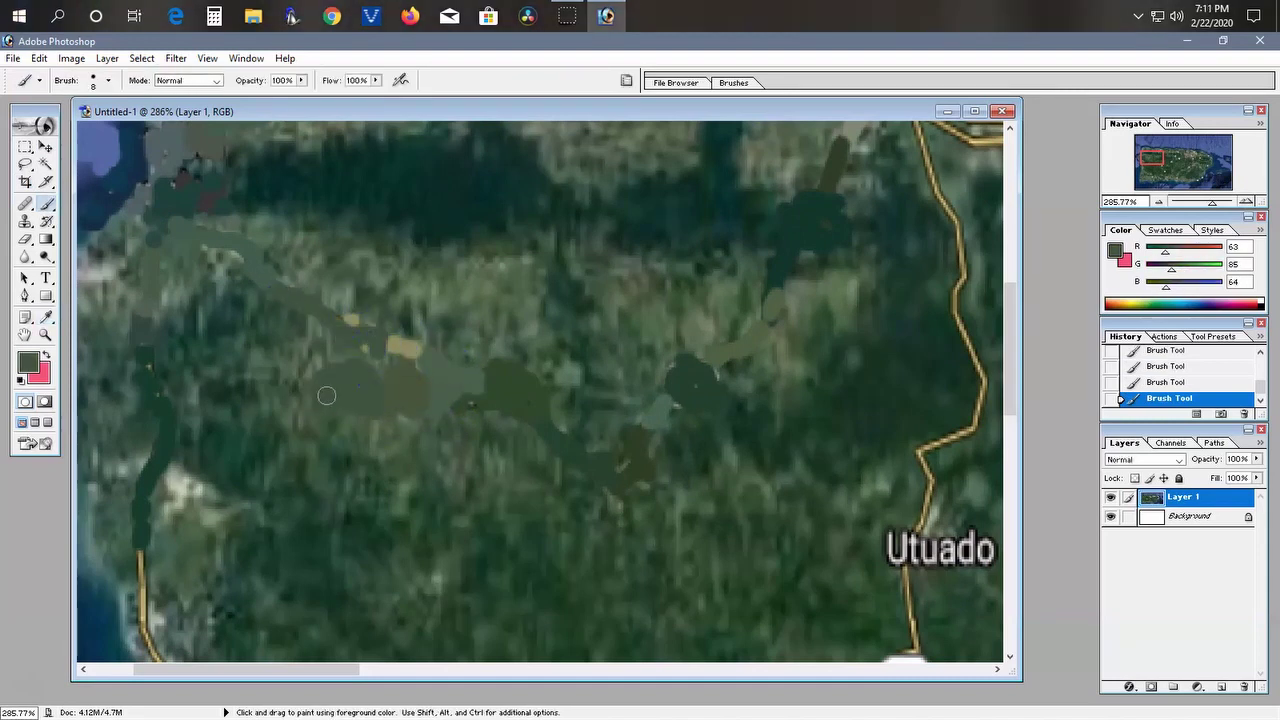
Step: Paint over the Manatí coastal road, road 22, road 10, Ponce roads 137 and 159
{"action": "left_click_drag", "start_coordinate": [1150, 157], "coordinate": [1170, 153]}
{"action": "mouse_move", "coordinate": [270, 295]}
{"action": "left_mouse_down"}
{"action": "mouse_move", "coordinate": [890, 343]}
{"action": "mouse_move", "coordinate": [568, 361]}
{"action": "left_mouse_up"}
{"action": "left_click_drag", "start_coordinate": [568, 361], "coordinate": [537, 363]}
{"action": "scroll", "coordinate": [171, 429], "scroll_direction": "left", "scroll_amount": 5}
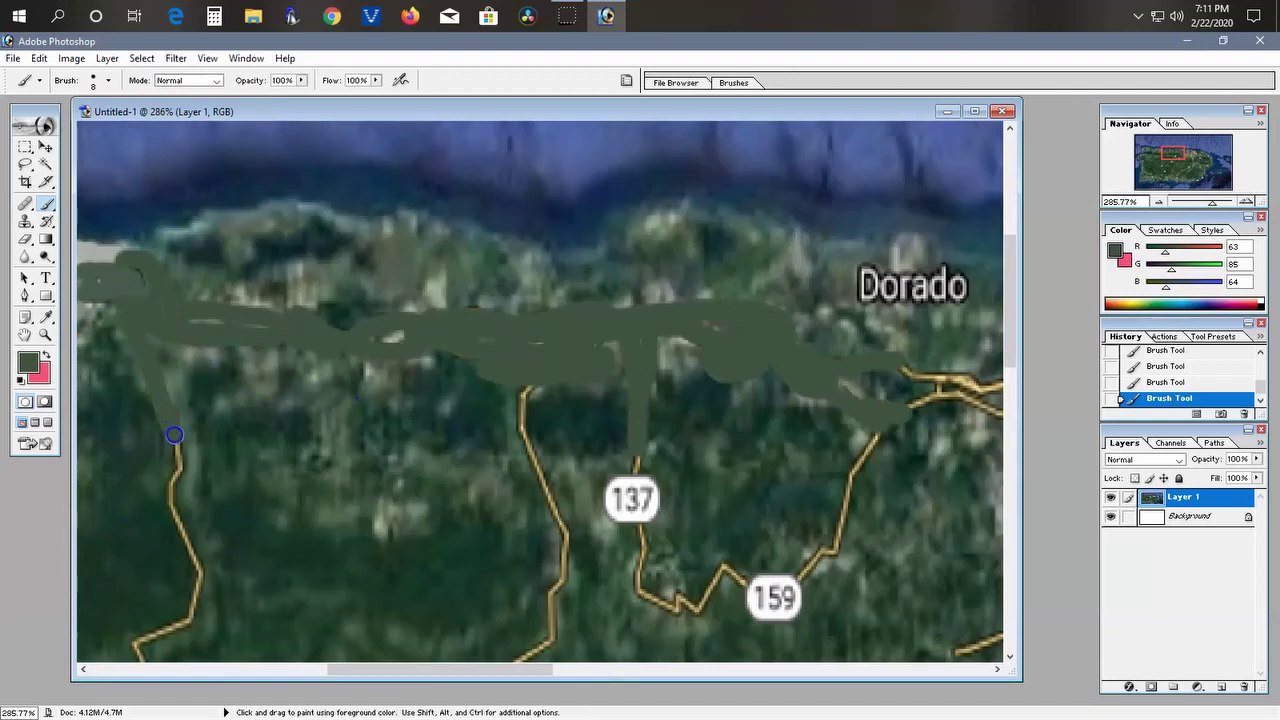
{"action": "scroll", "coordinate": [294, 371], "scroll_direction": "down", "scroll_amount": 5}
{"action": "mouse_move", "coordinate": [294, 371]}
{"action": "left_mouse_down"}
{"action": "mouse_move", "coordinate": [357, 509]}
{"action": "mouse_move", "coordinate": [511, 248]}
{"action": "left_mouse_up"}
{"action": "mouse_move", "coordinate": [511, 248]}
{"action": "left_mouse_down"}
{"action": "mouse_move", "coordinate": [503, 349]}
{"action": "mouse_move", "coordinate": [429, 220]}
{"action": "mouse_move", "coordinate": [564, 492]}
{"action": "mouse_move", "coordinate": [540, 553]}
{"action": "mouse_move", "coordinate": [644, 465]}
{"action": "mouse_move", "coordinate": [808, 443]}
{"action": "mouse_move", "coordinate": [963, 557]}
{"action": "mouse_move", "coordinate": [760, 251]}
{"action": "mouse_move", "coordinate": [728, 150]}
{"action": "left_mouse_up"}
{"action": "left_click", "coordinate": [644, 465], "text": "alt"}
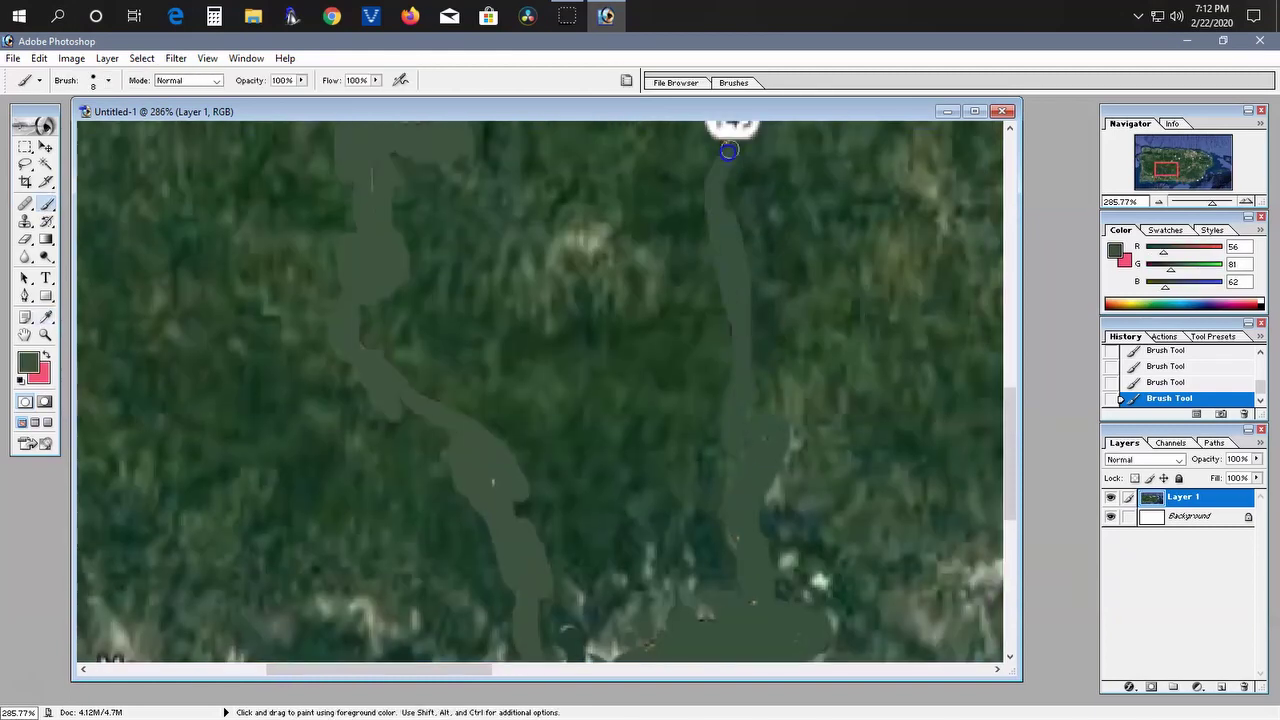
{"action": "mouse_move", "coordinate": [671, 471]}
{"action": "left_mouse_down"}
{"action": "mouse_move", "coordinate": [871, 443]}
{"action": "mouse_move", "coordinate": [800, 495]}
{"action": "mouse_move", "coordinate": [517, 283]}
{"action": "left_mouse_up"}
{"action": "left_click_drag", "start_coordinate": [546, 350], "coordinate": [798, 415]}
Step: Cover the Bayamón letters and San Juan highways in grey and its coastline in teal
{"action": "left_click", "coordinate": [703, 462], "text": "alt"}
{"action": "left_click", "coordinate": [685, 505], "text": "alt"}
{"action": "left_click_drag", "start_coordinate": [720, 497], "coordinate": [678, 494]}
{"action": "left_click_drag", "start_coordinate": [800, 490], "coordinate": [811, 371]}
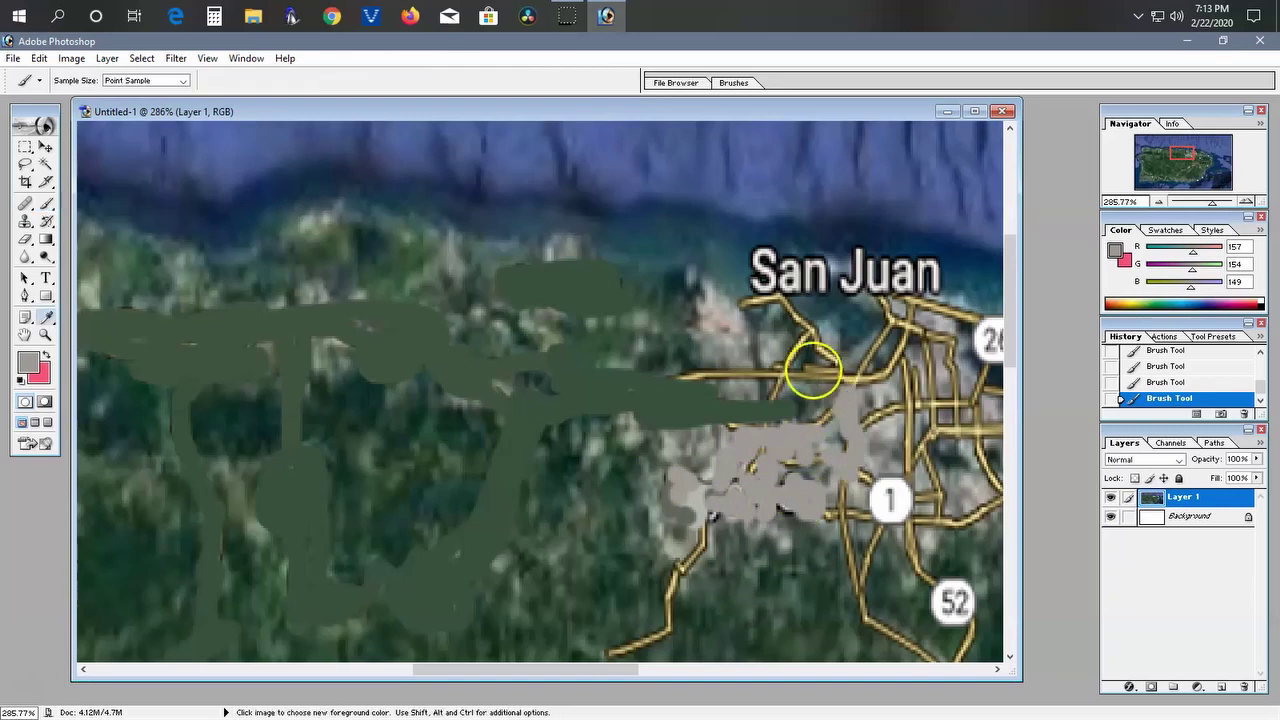
{"action": "left_click", "coordinate": [831, 394], "text": "alt"}
{"action": "left_click", "coordinate": [789, 300], "text": "alt"}
{"action": "left_click_drag", "start_coordinate": [770, 280], "coordinate": [936, 281]}
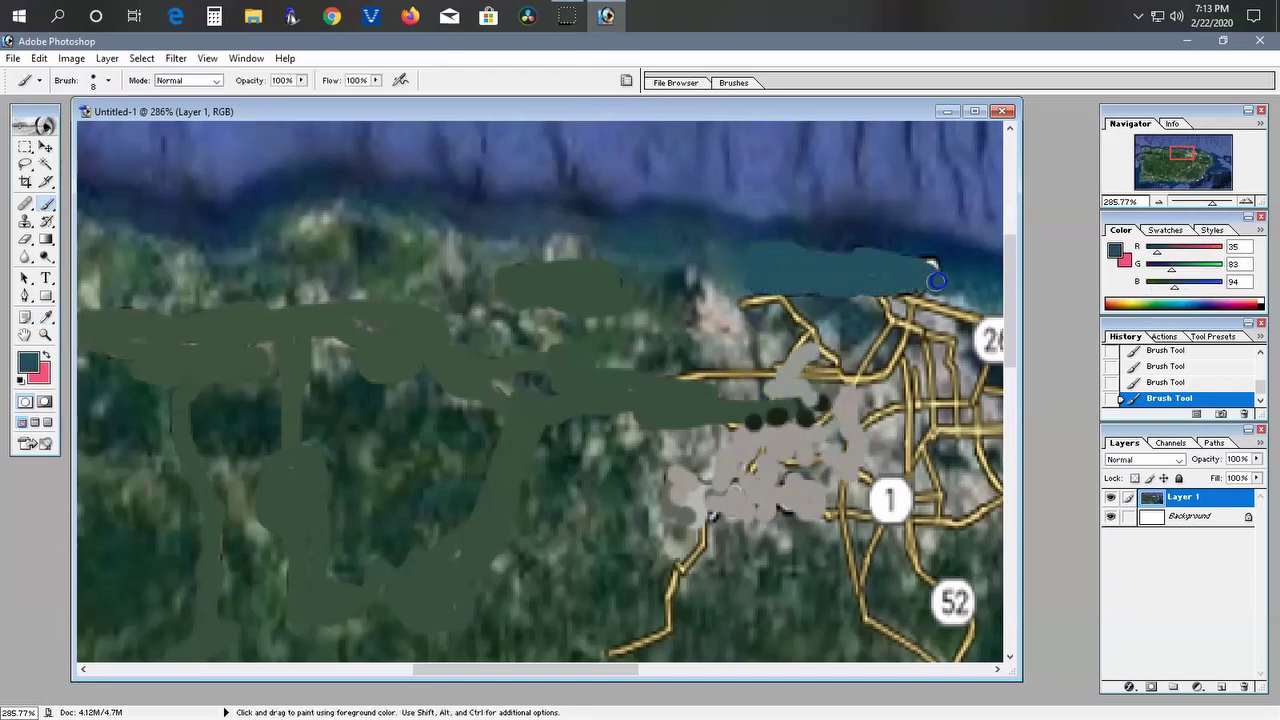
{"action": "left_click", "coordinate": [790, 380], "text": "alt"}
{"action": "mouse_move", "coordinate": [726, 349]}
{"action": "left_mouse_down"}
{"action": "mouse_move", "coordinate": [894, 289]}
{"action": "mouse_move", "coordinate": [903, 354]}
{"action": "mouse_move", "coordinate": [998, 498]}
{"action": "left_mouse_up"}
{"action": "mouse_move", "coordinate": [913, 503]}
{"action": "left_mouse_down"}
{"action": "mouse_move", "coordinate": [837, 486]}
{"action": "mouse_move", "coordinate": [923, 423]}
{"action": "left_mouse_up"}
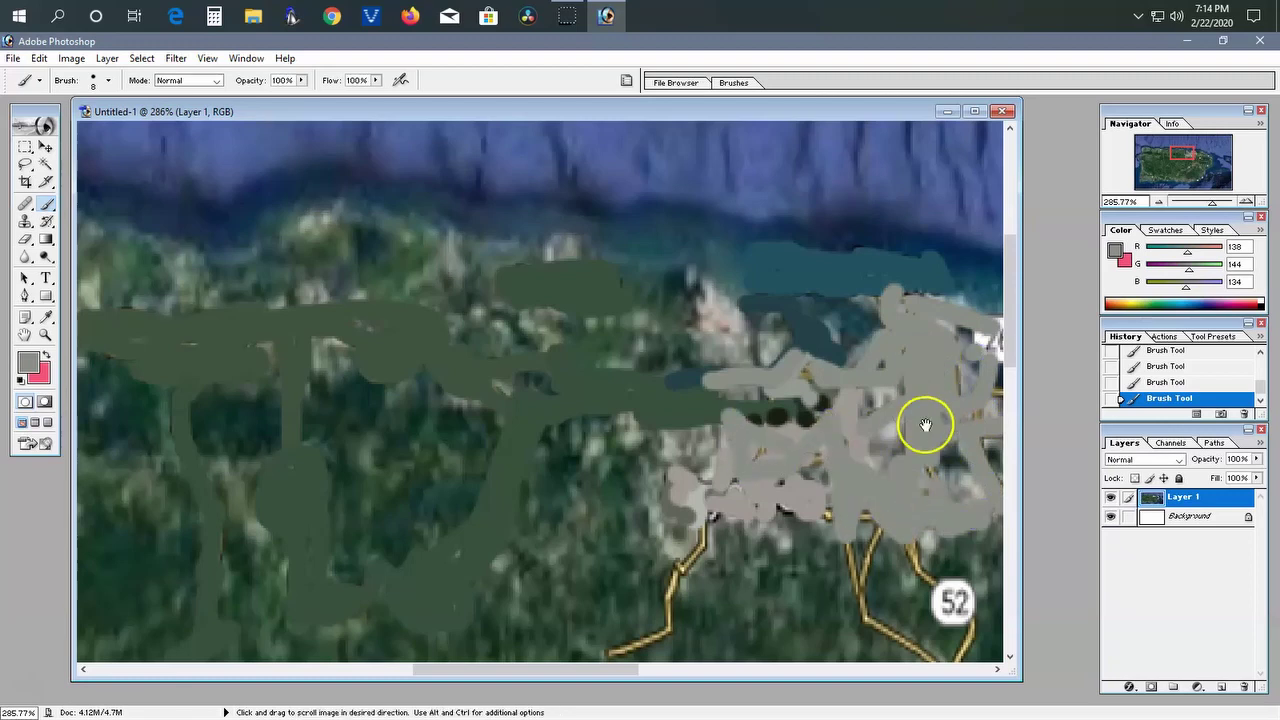
Step: Paint over the road 52 marker and the Carolina area in sampled dark green
{"action": "scroll", "coordinate": [923, 423], "scroll_direction": "down", "scroll_amount": 3}
{"action": "scroll", "coordinate": [923, 423], "scroll_direction": "right", "scroll_amount": 3}
{"action": "left_click_drag", "start_coordinate": [829, 271], "coordinate": [790, 366]}
{"action": "mouse_move", "coordinate": [500, 385]}
{"action": "left_mouse_down"}
{"action": "mouse_move", "coordinate": [423, 514]}
{"action": "mouse_move", "coordinate": [466, 432]}
{"action": "left_mouse_up"}
{"action": "left_click", "coordinate": [383, 449], "text": "alt"}
{"action": "left_click_drag", "start_coordinate": [649, 463], "coordinate": [740, 510]}
{"action": "mouse_move", "coordinate": [826, 330]}
{"action": "left_mouse_down"}
{"action": "mouse_move", "coordinate": [864, 320]}
{"action": "mouse_move", "coordinate": [963, 375]}
{"action": "left_mouse_up"}
{"action": "left_click", "coordinate": [918, 462], "text": "alt"}
Step: Paint over the El Yunque roads and forest label, then along the southeast coast toward Guayama
{"action": "scroll", "coordinate": [926, 360], "scroll_direction": "right", "scroll_amount": 3}
{"action": "left_click_drag", "start_coordinate": [700, 365], "coordinate": [971, 371]}
{"action": "left_click_drag", "start_coordinate": [660, 470], "coordinate": [712, 403]}
{"action": "scroll", "coordinate": [712, 403], "scroll_direction": "down", "scroll_amount": 2}
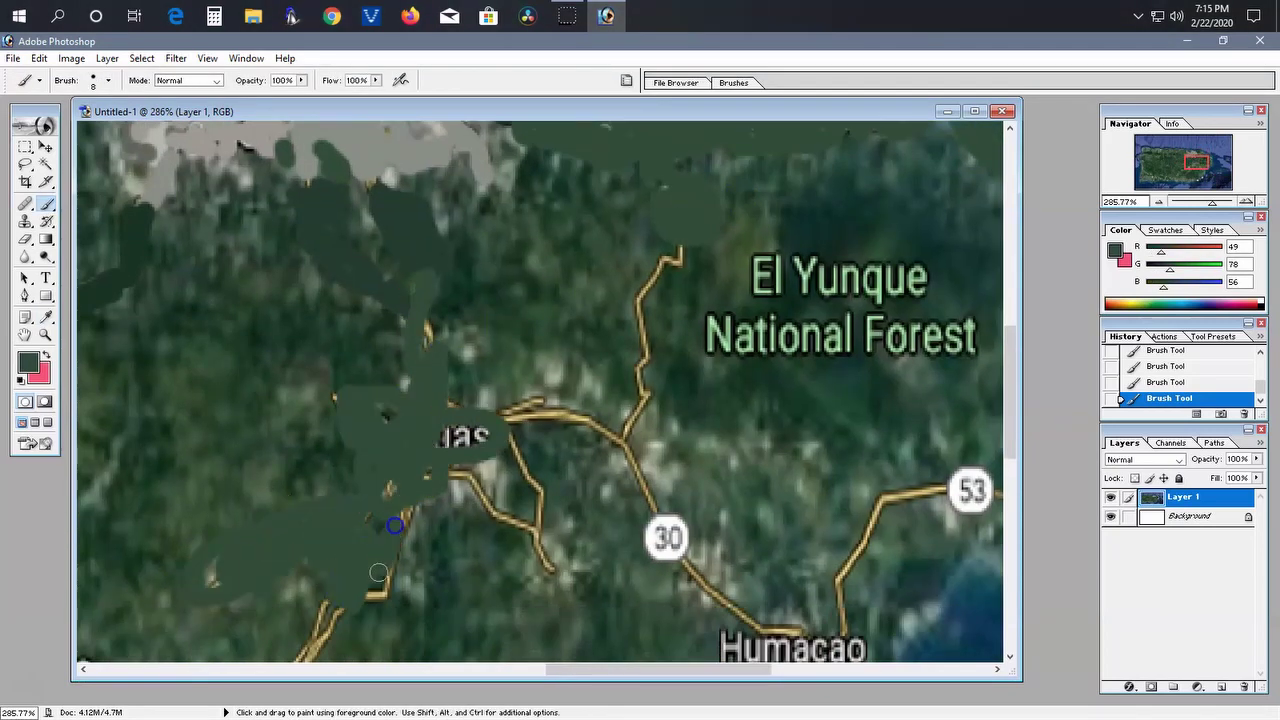
{"action": "left_click_drag", "start_coordinate": [340, 400], "coordinate": [624, 404]}
{"action": "left_click_drag", "start_coordinate": [645, 463], "coordinate": [614, 443]}
{"action": "mouse_move", "coordinate": [700, 290]}
{"action": "left_mouse_down"}
{"action": "mouse_move", "coordinate": [729, 337]}
{"action": "mouse_move", "coordinate": [829, 343]}
{"action": "mouse_move", "coordinate": [757, 333]}
{"action": "left_mouse_up"}
{"action": "scroll", "coordinate": [757, 333], "scroll_direction": "down", "scroll_amount": 2}
{"action": "scroll", "coordinate": [757, 333], "scroll_direction": "right", "scroll_amount": 2}
{"action": "left_click_drag", "start_coordinate": [800, 280], "coordinate": [643, 443]}
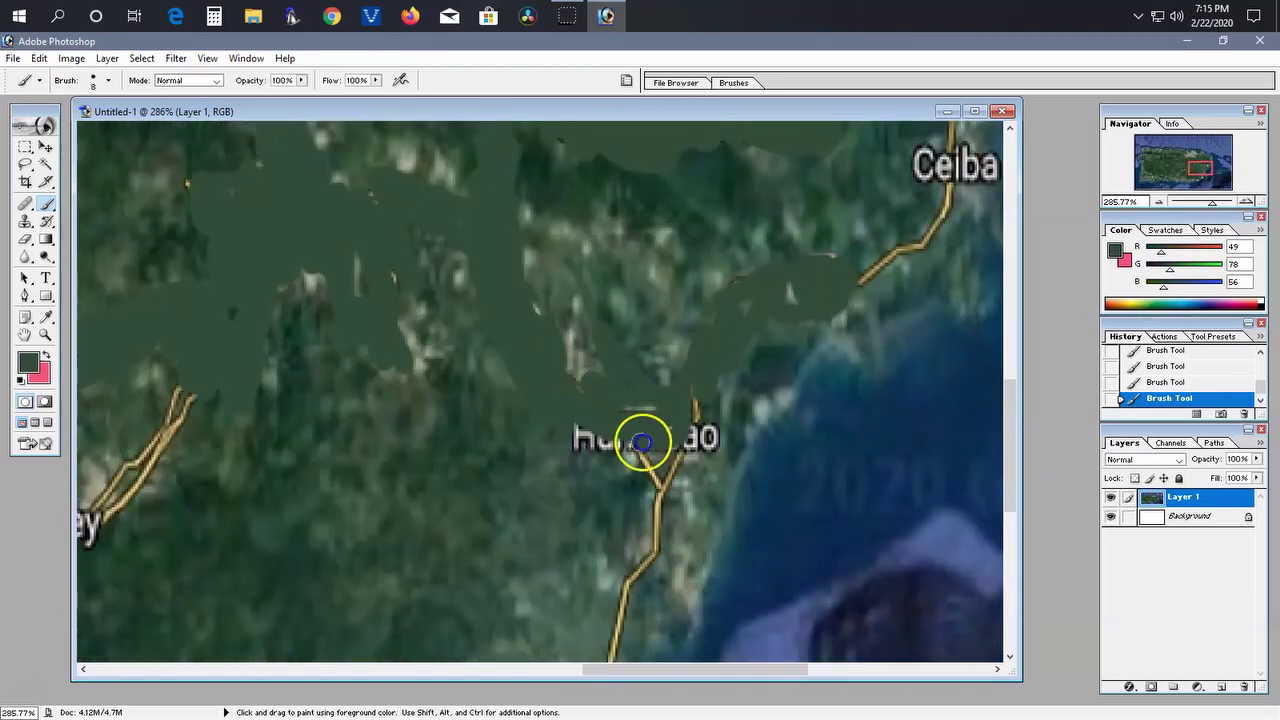
{"action": "scroll", "coordinate": [700, 400], "scroll_direction": "down", "scroll_amount": 2}
{"action": "scroll", "coordinate": [700, 400], "scroll_direction": "left", "scroll_amount": 1}
{"action": "left_click_drag", "start_coordinate": [751, 163], "coordinate": [738, 442]}
Step: Sample map greens and paint over the 3 marker and road end east of Guayama
{"action": "key", "text": "i"}
{"action": "left_click", "coordinate": [723, 480]}
{"action": "left_click", "coordinate": [634, 457]}
{"action": "left_click", "coordinate": [636, 518]}
{"action": "key", "text": "b"}
{"action": "left_click_drag", "start_coordinate": [625, 540], "coordinate": [556, 543]}
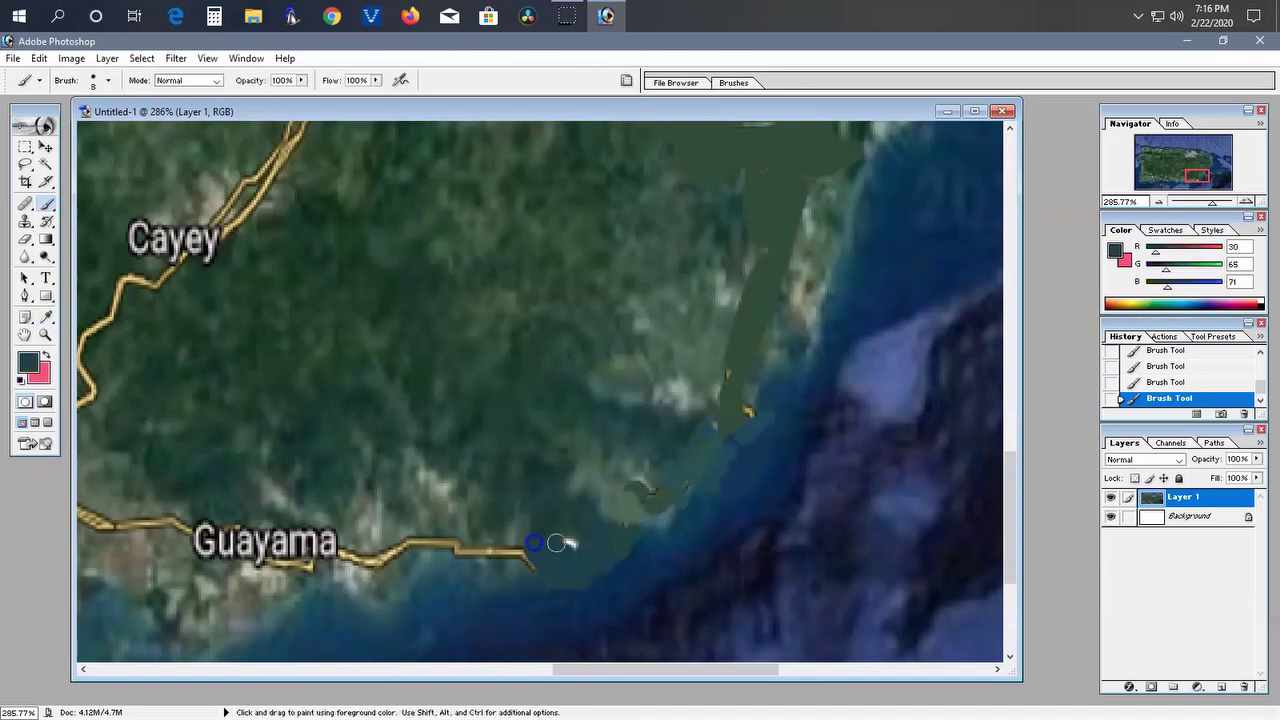
{"action": "left_click_drag", "start_coordinate": [443, 542], "coordinate": [370, 560]}
Step: Paint over the coastal town label, the road near Salinas and the Salinas label
{"action": "left_click", "coordinate": [357, 540], "text": "alt"}
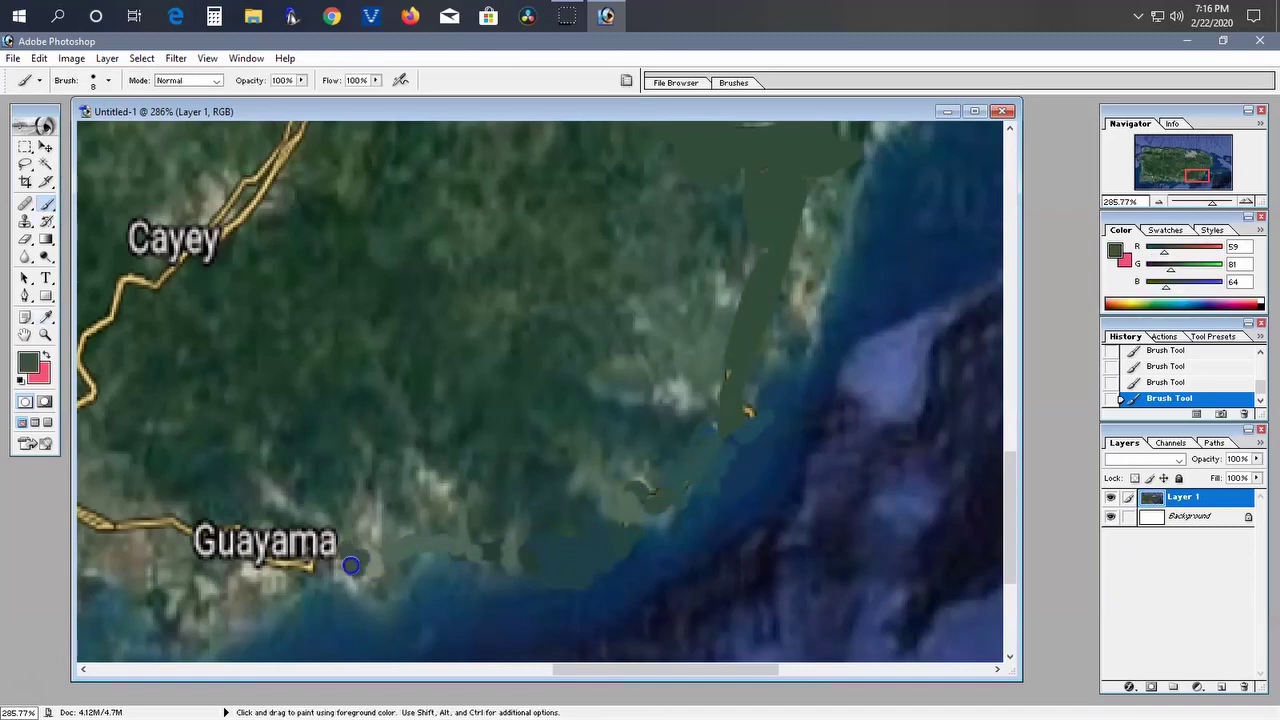
{"action": "left_click", "coordinate": [266, 491], "text": "alt"}
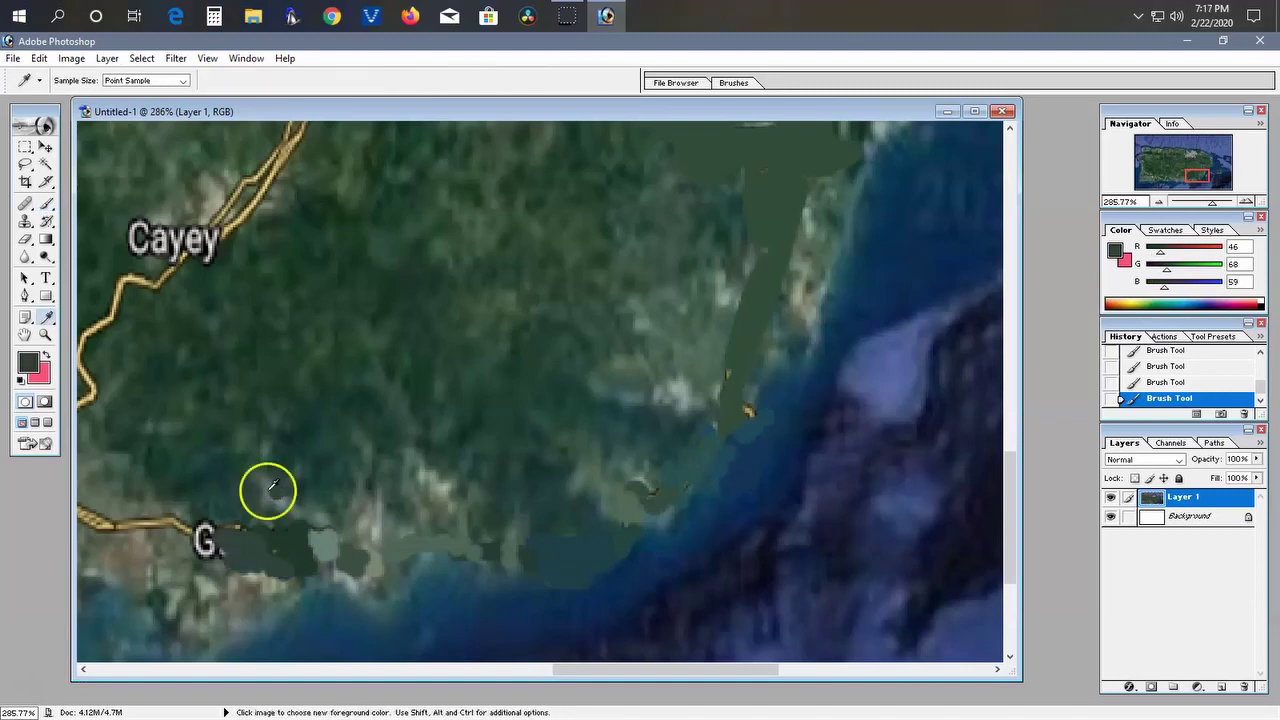
{"action": "left_click_drag", "start_coordinate": [285, 550], "coordinate": [241, 531]}
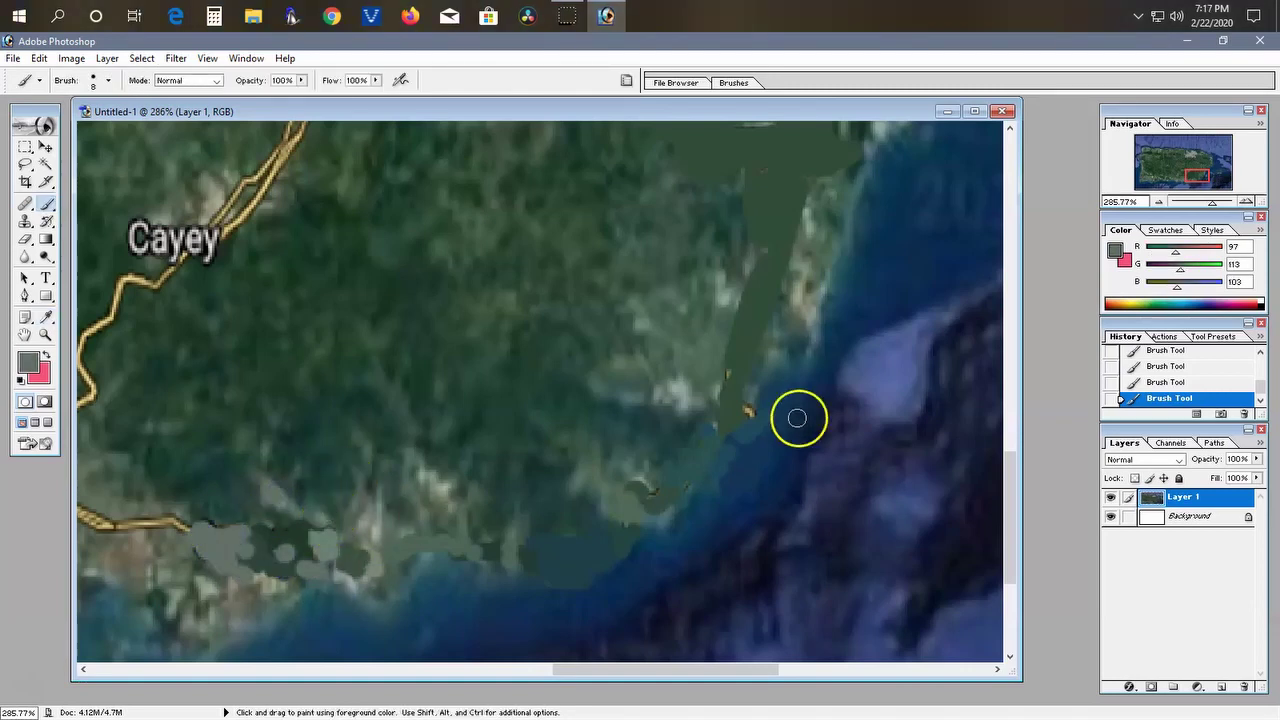
{"action": "scroll", "coordinate": [766, 396], "scroll_direction": "left", "scroll_amount": 5}
{"action": "left_click", "coordinate": [549, 511], "text": "alt"}
{"action": "left_click_drag", "start_coordinate": [471, 489], "coordinate": [540, 378]}
{"action": "left_click", "coordinate": [271, 491], "text": "alt"}
{"action": "left_click_drag", "start_coordinate": [250, 455], "coordinate": [440, 500]}
{"action": "left_click_drag", "start_coordinate": [340, 525], "coordinate": [445, 545]}
Step: Paint over the Cayey label and nearby road with a sampled land colour
{"action": "left_click", "coordinate": [551, 422], "text": "alt"}
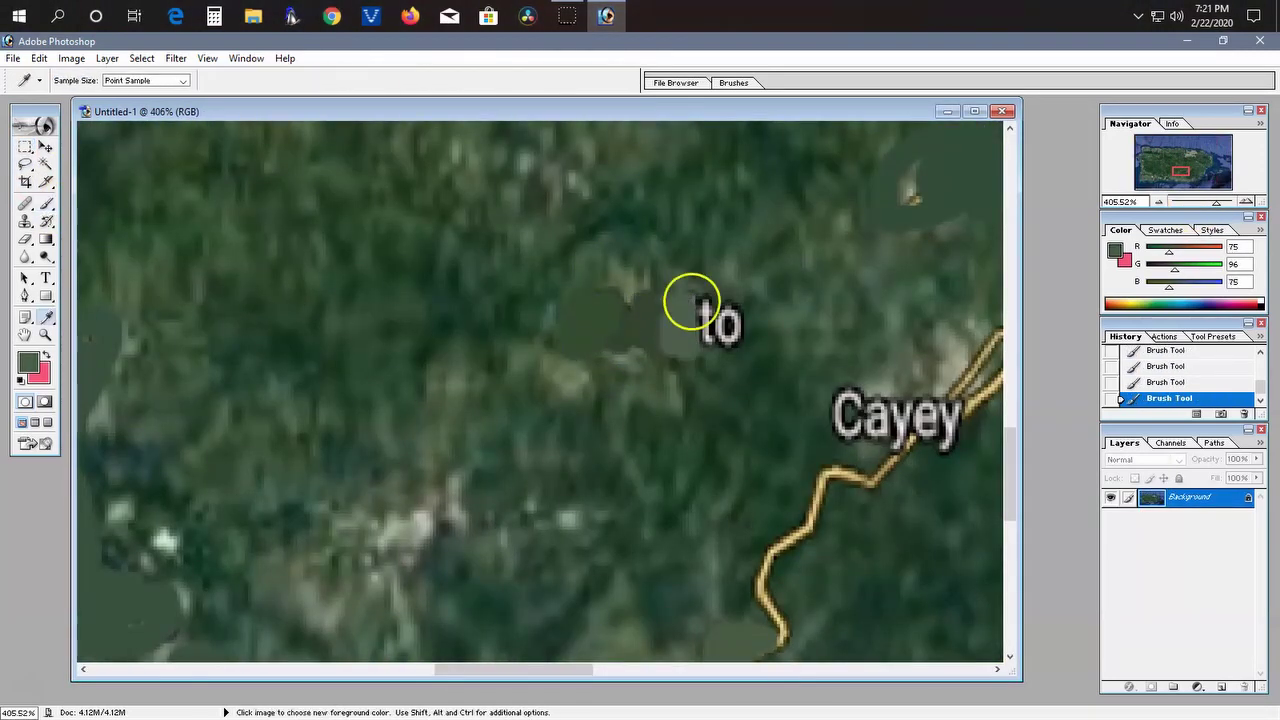
{"action": "mouse_move", "coordinate": [767, 361]}
{"action": "left_mouse_down"}
{"action": "mouse_move", "coordinate": [900, 437]}
{"action": "mouse_move", "coordinate": [871, 489]}
{"action": "mouse_move", "coordinate": [856, 482]}
{"action": "left_mouse_up"}
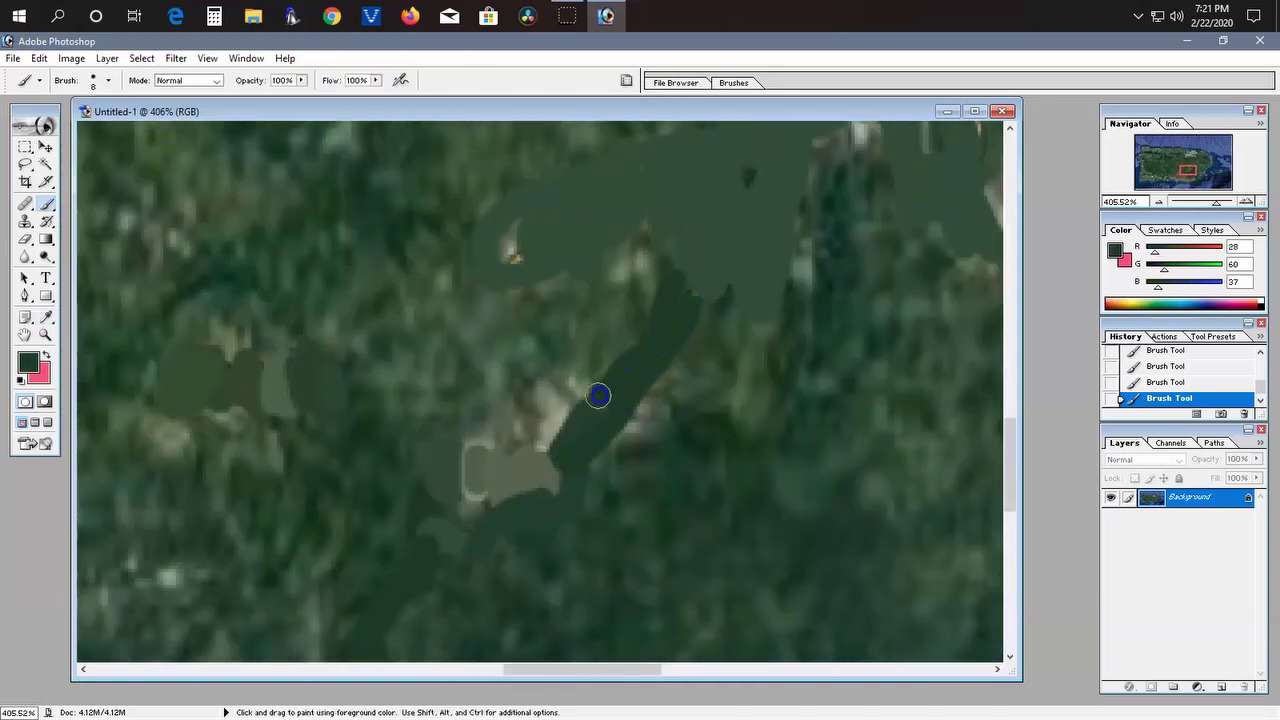
{"action": "key", "text": "ctrl+0"}
{"action": "left_click_drag", "start_coordinate": [1196, 203], "coordinate": [1208, 203]}
Step: Cover the Yauco label, its road and the road number marker with sampled greens and teal
{"action": "left_click", "coordinate": [748, 540], "text": "alt"}
{"action": "key", "text": "i"}
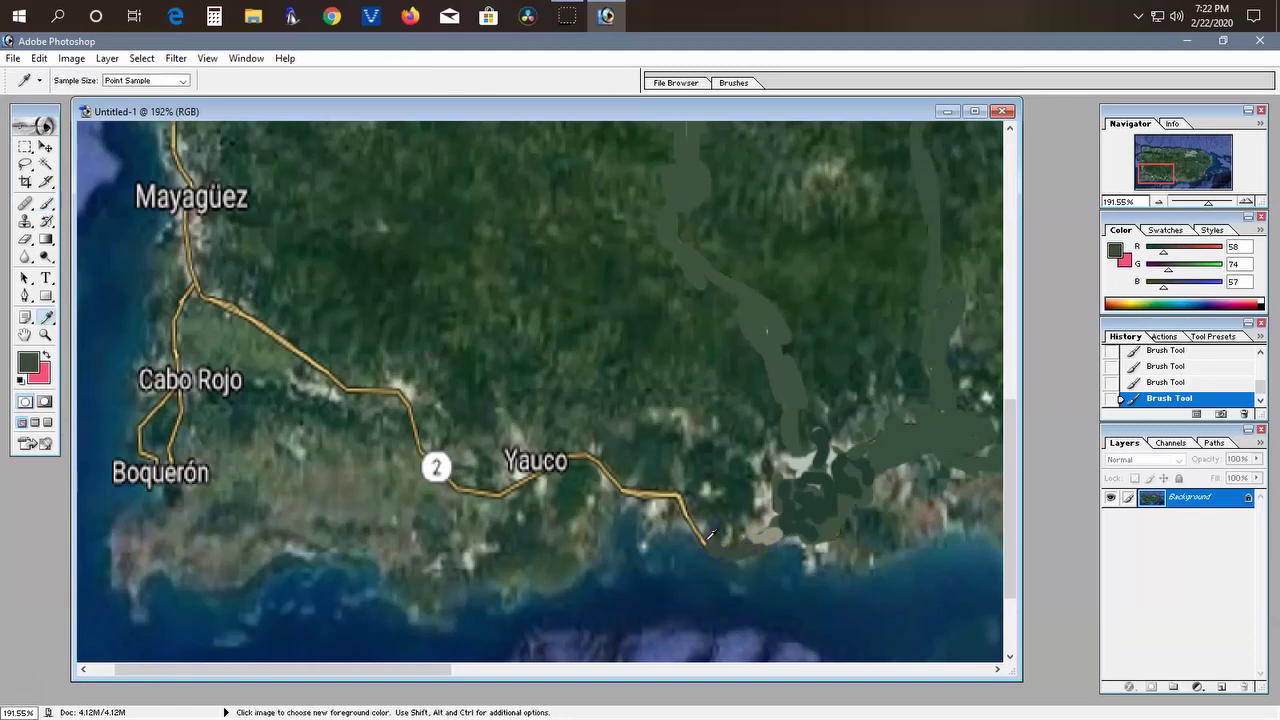
{"action": "key", "text": "b"}
{"action": "left_click", "coordinate": [706, 538], "text": "alt"}
{"action": "mouse_move", "coordinate": [649, 491]}
{"action": "left_mouse_down"}
{"action": "mouse_move", "coordinate": [592, 455]}
{"action": "mouse_move", "coordinate": [540, 462]}
{"action": "left_mouse_up"}
{"action": "left_click", "coordinate": [514, 429], "text": "alt"}
{"action": "left_click_drag", "start_coordinate": [468, 489], "coordinate": [430, 464]}
Step: Paint out the road west of Yauco and the Mayagüez-to-Boquerón road in dark green
{"action": "key", "text": "i"}
{"action": "left_click", "coordinate": [376, 368]}
{"action": "key", "text": "b"}
{"action": "left_click_drag", "start_coordinate": [376, 368], "coordinate": [267, 335]}
{"action": "mouse_move", "coordinate": [200, 270]}
{"action": "left_mouse_down"}
{"action": "mouse_move", "coordinate": [165, 385]}
{"action": "mouse_move", "coordinate": [234, 374]}
{"action": "mouse_move", "coordinate": [185, 480]}
{"action": "mouse_move", "coordinate": [137, 428]}
{"action": "left_mouse_up"}
Step: Touch up the Boquerón, Mayagüez and Rincón coastline with sampled land and coastal colours
{"action": "left_click", "coordinate": [237, 461], "text": "alt"}
{"action": "left_click", "coordinate": [103, 434]}
{"action": "key", "text": "b"}
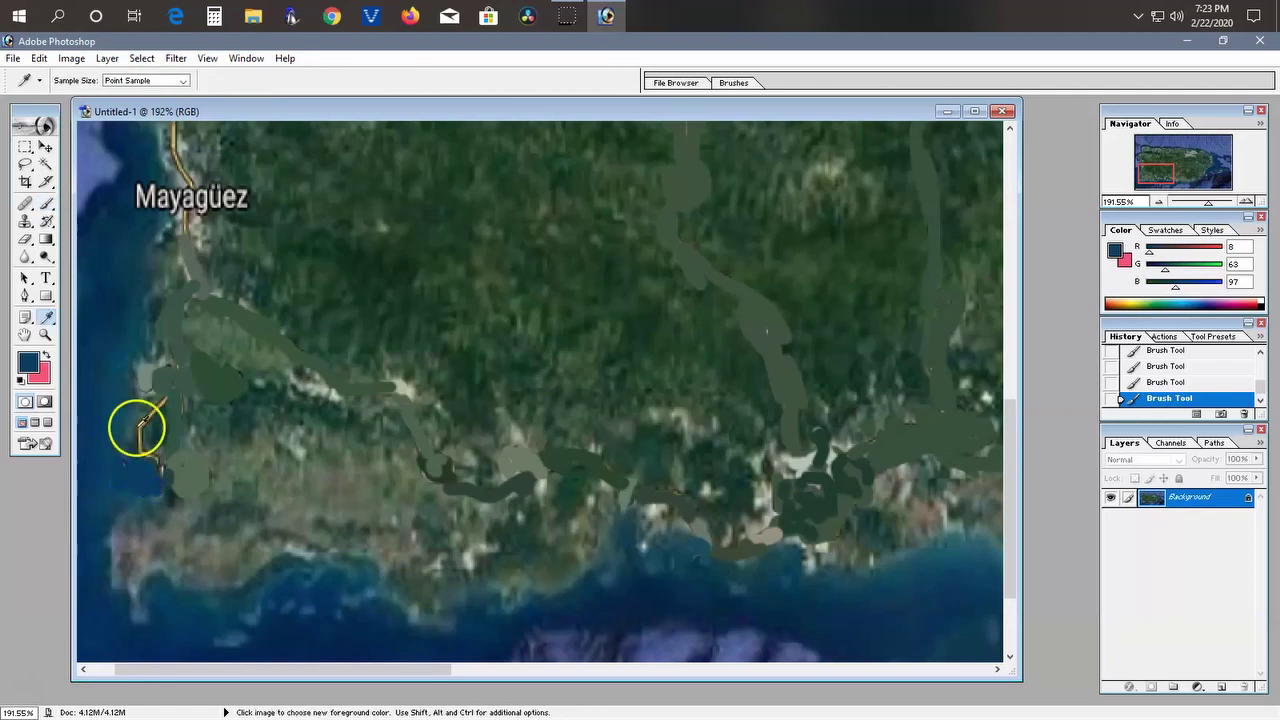
{"action": "mouse_move", "coordinate": [147, 200]}
{"action": "left_mouse_down"}
{"action": "mouse_move", "coordinate": [160, 135]}
{"action": "mouse_move", "coordinate": [174, 221]}
{"action": "left_mouse_up"}
{"action": "left_click", "coordinate": [180, 280], "text": "alt"}
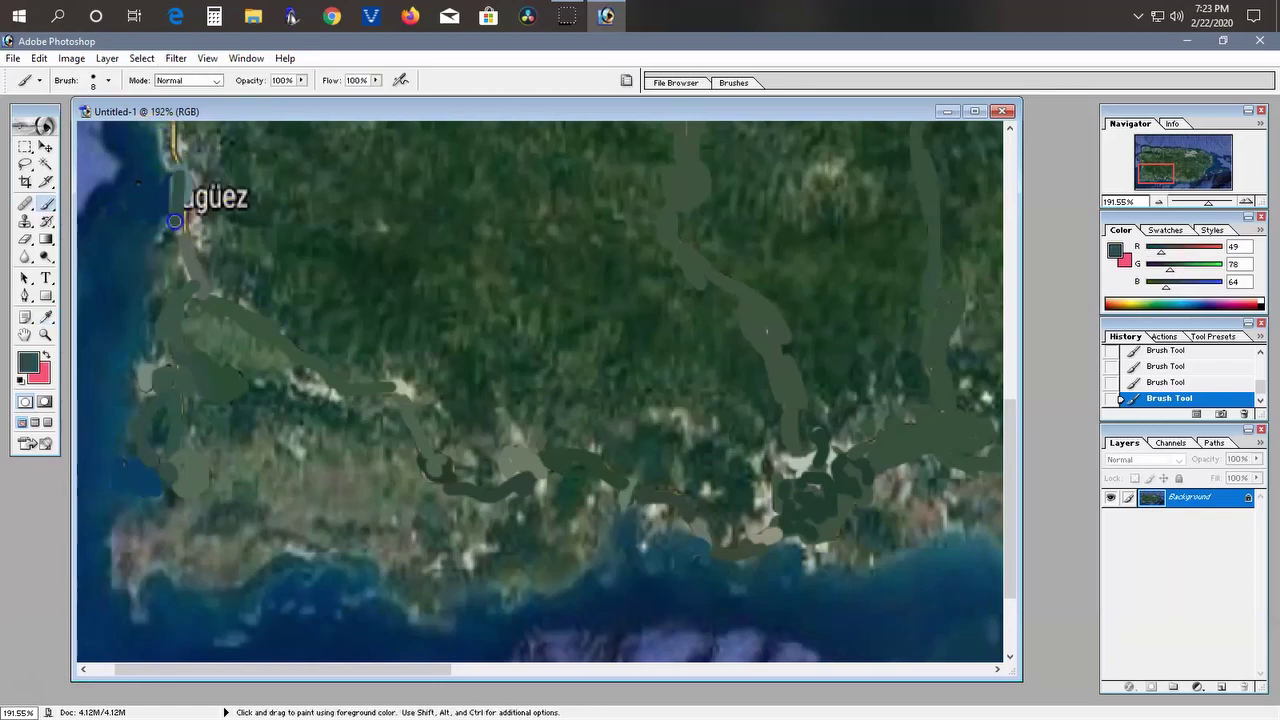
{"action": "left_click", "coordinate": [207, 187]}
{"action": "key", "text": "b"}
{"action": "scroll", "coordinate": [429, 486], "scroll_direction": "up", "scroll_amount": 5}
{"action": "scroll", "coordinate": [122, 358], "scroll_direction": "down", "scroll_amount": 2}
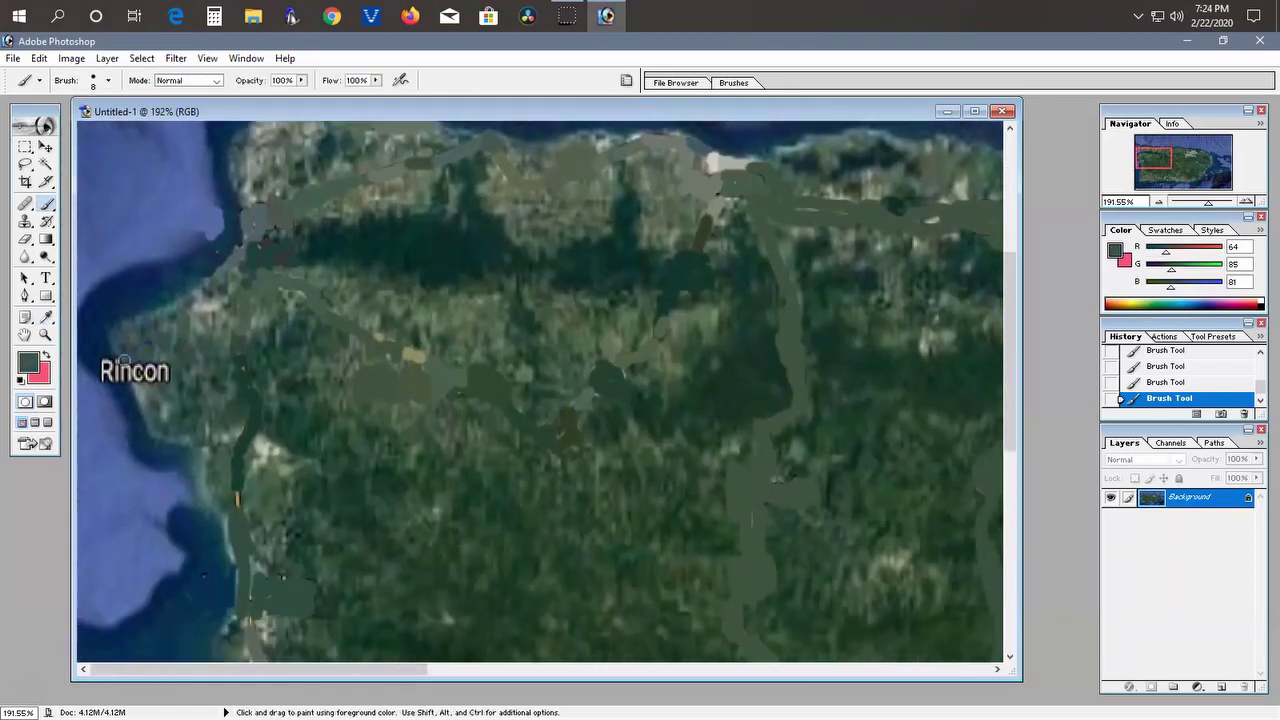
Step: Cover the Fajardo and Ceiba labels and the road below Fajardo with sampled greens
{"action": "key", "text": "i"}
{"action": "scroll", "coordinate": [746, 357], "scroll_direction": "right", "scroll_amount": 10}
{"action": "left_click", "coordinate": [652, 316]}
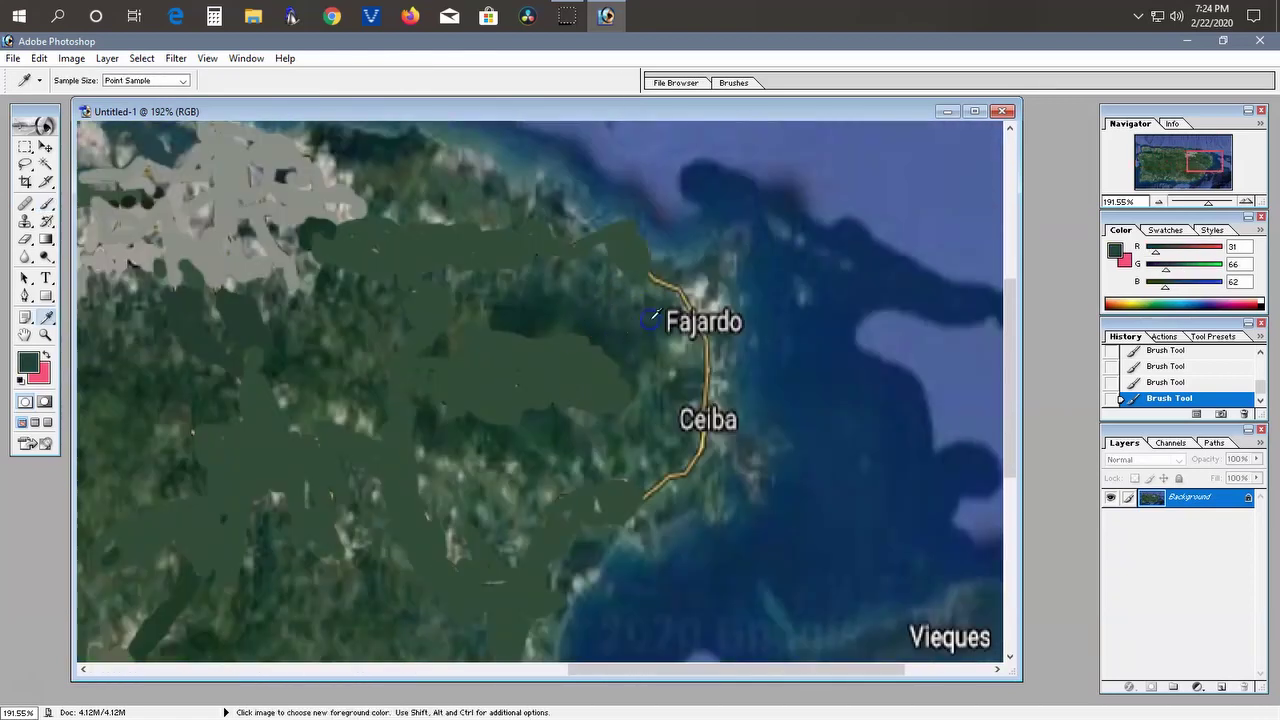
{"action": "key", "text": "b"}
{"action": "mouse_move", "coordinate": [683, 312]}
{"action": "left_mouse_down"}
{"action": "mouse_move", "coordinate": [700, 329]}
{"action": "mouse_move", "coordinate": [731, 321]}
{"action": "mouse_move", "coordinate": [700, 449]}
{"action": "left_mouse_up"}
{"action": "left_click", "coordinate": [712, 300], "text": "alt"}
{"action": "left_click", "coordinate": [700, 350], "text": "alt"}
Step: Paint out the Vieques and Esperanza labels with sampled sea blues
{"action": "scroll", "coordinate": [690, 332], "scroll_direction": "down", "scroll_amount": 5}
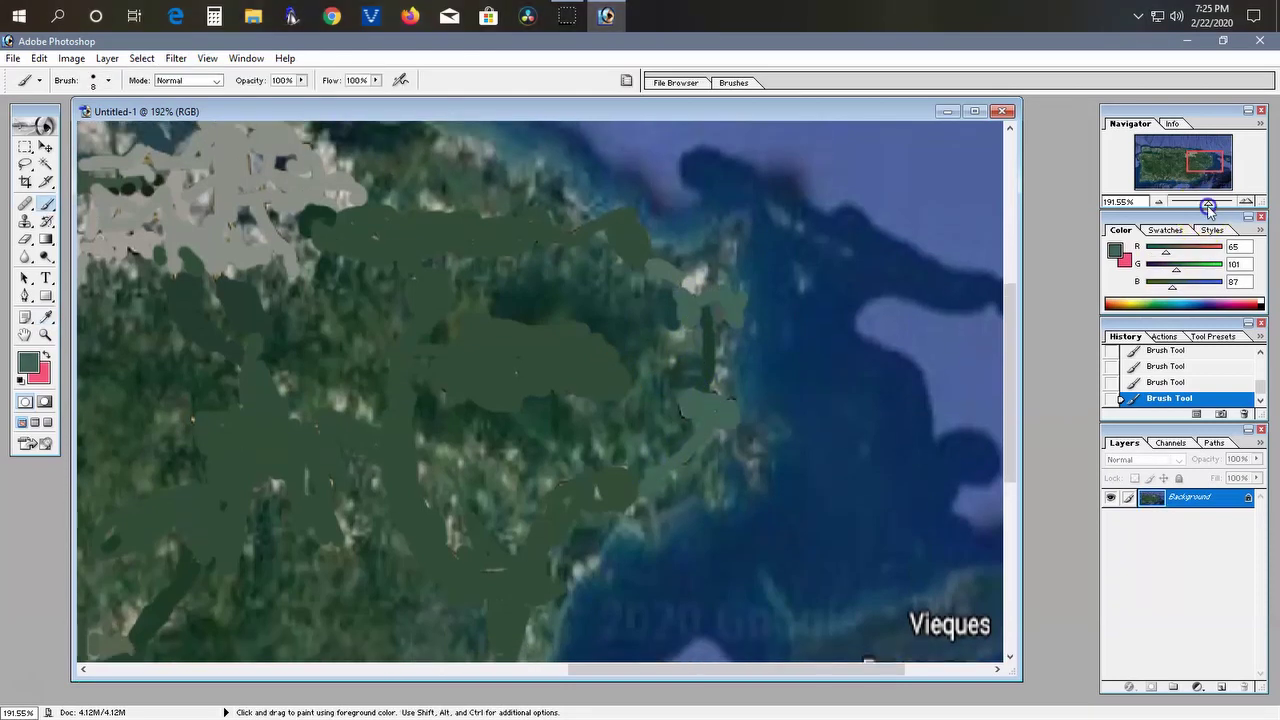
{"action": "scroll", "coordinate": [690, 332], "scroll_direction": "right", "scroll_amount": 5}
{"action": "left_click", "coordinate": [416, 271], "text": "alt"}
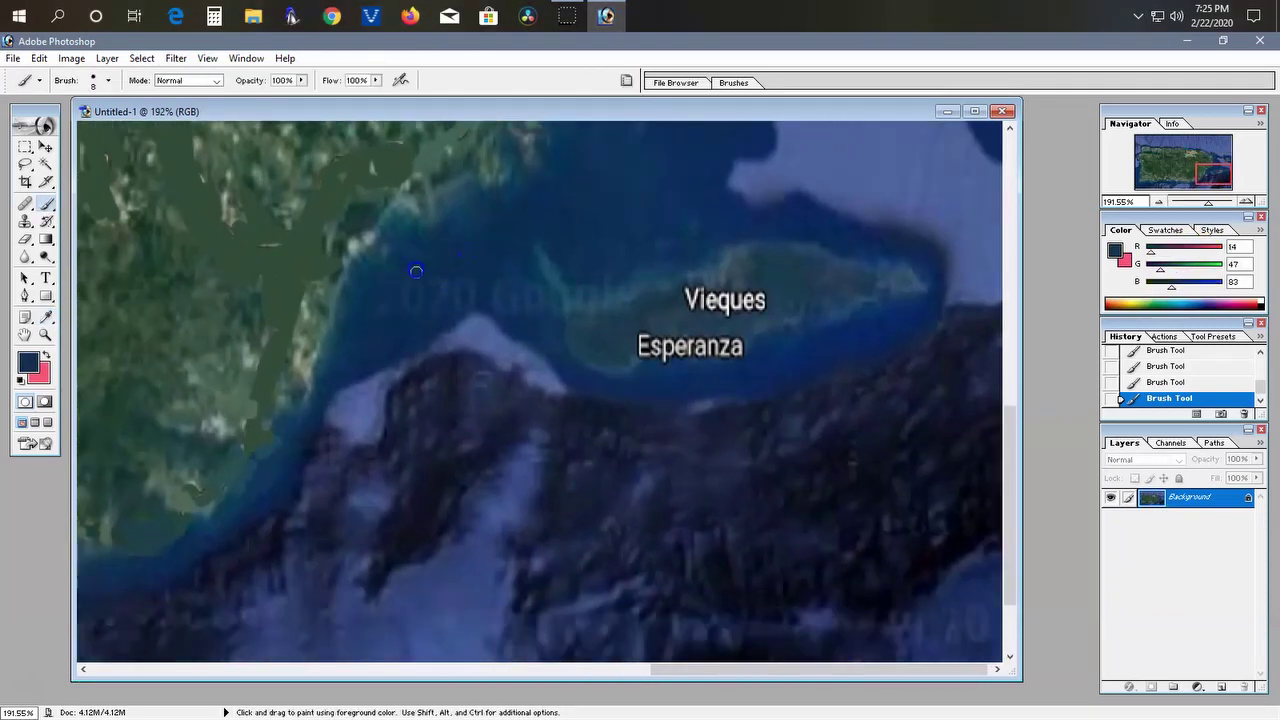
{"action": "left_click", "coordinate": [600, 312], "text": "alt"}
{"action": "left_click_drag", "start_coordinate": [697, 290], "coordinate": [760, 300]}
{"action": "mouse_move", "coordinate": [640, 346]}
{"action": "left_mouse_down"}
{"action": "mouse_move", "coordinate": [738, 348]}
{"action": "mouse_move", "coordinate": [681, 326]}
{"action": "left_mouse_up"}
{"action": "left_click", "coordinate": [760, 328], "text": "alt"}
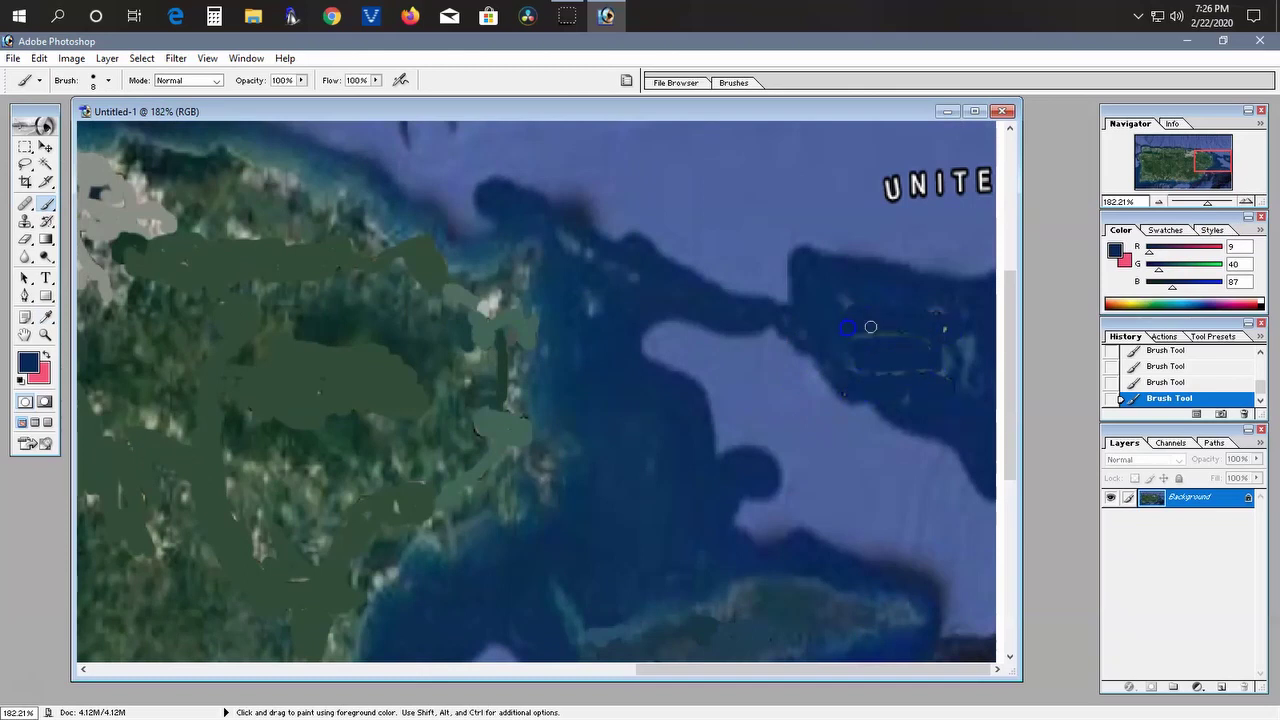
Step: Zoom out to view the whole edited island
{"action": "scroll", "coordinate": [870, 327], "scroll_direction": "up", "scroll_amount": 3}
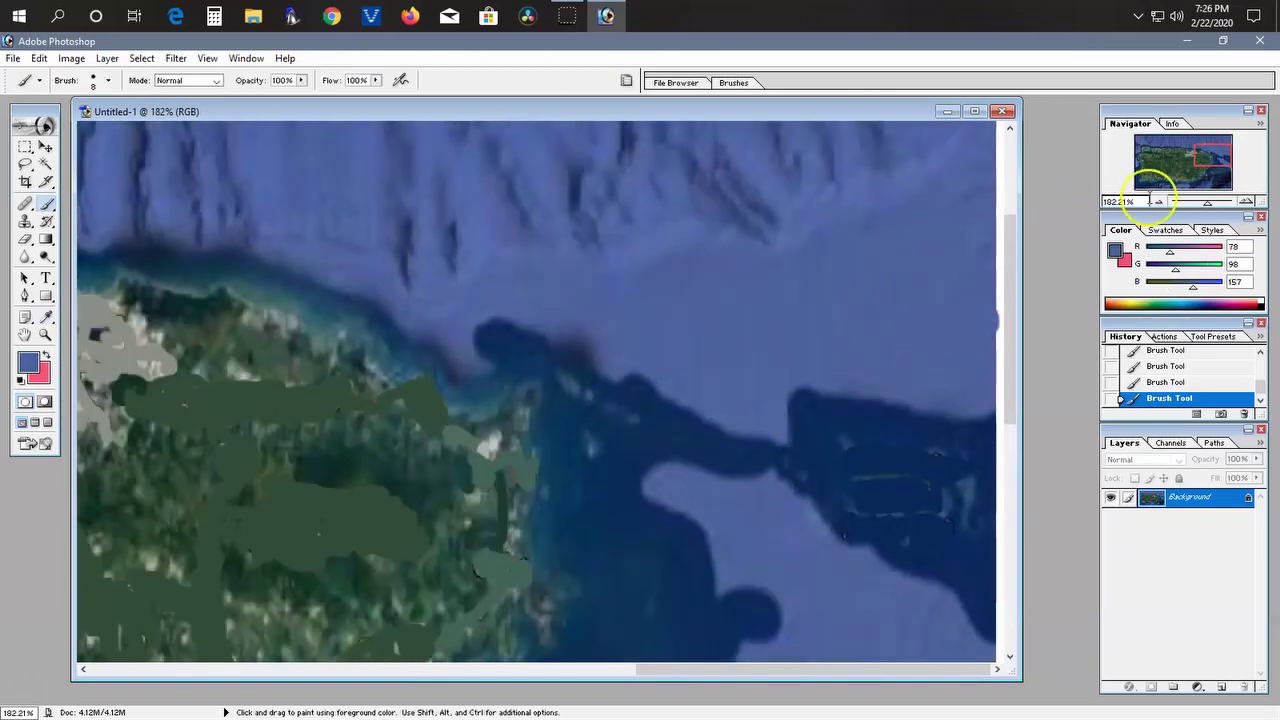
{"action": "scroll", "coordinate": [940, 480], "scroll_direction": "down", "scroll_amount": 4}
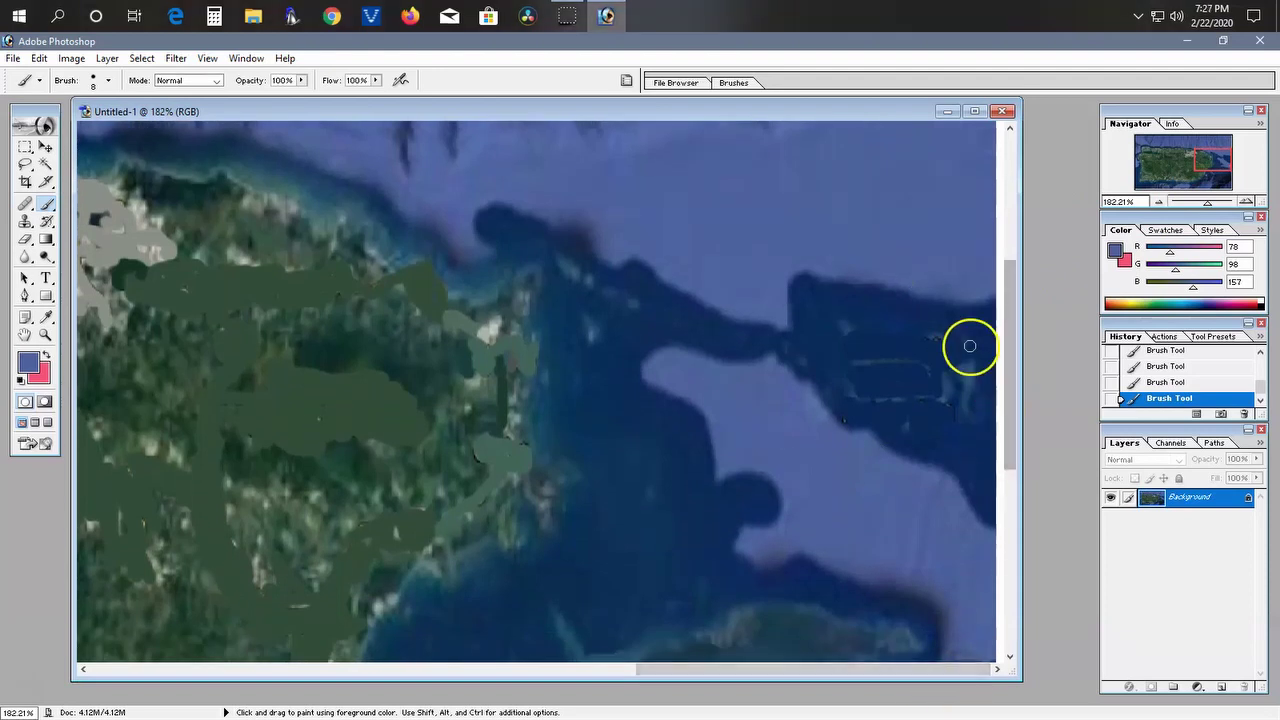
{"action": "scroll", "coordinate": [722, 388], "scroll_direction": "up", "scroll_amount": 8}
{"action": "left_click_drag", "start_coordinate": [1207, 201], "coordinate": [1182, 201]}
Step: Marquee-select the island and Free Transform it wider to the right
{"action": "key", "text": "m"}
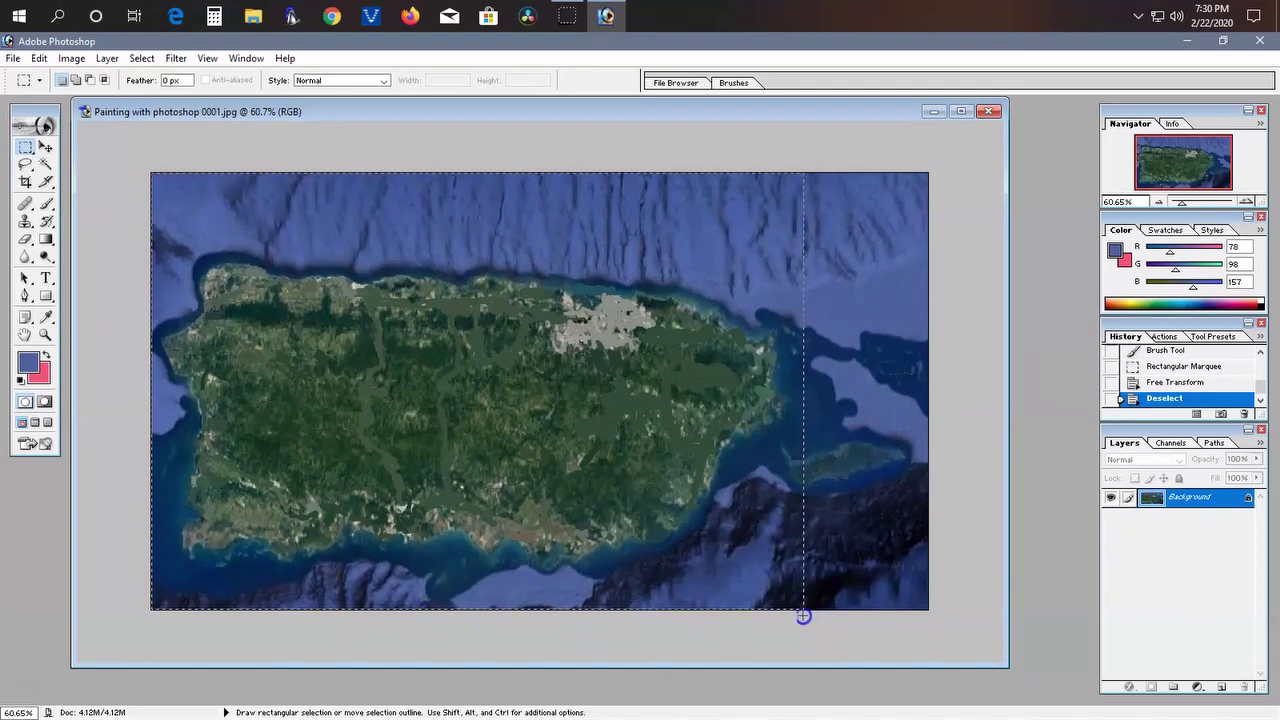
{"action": "right_click", "coordinate": [405, 378]}
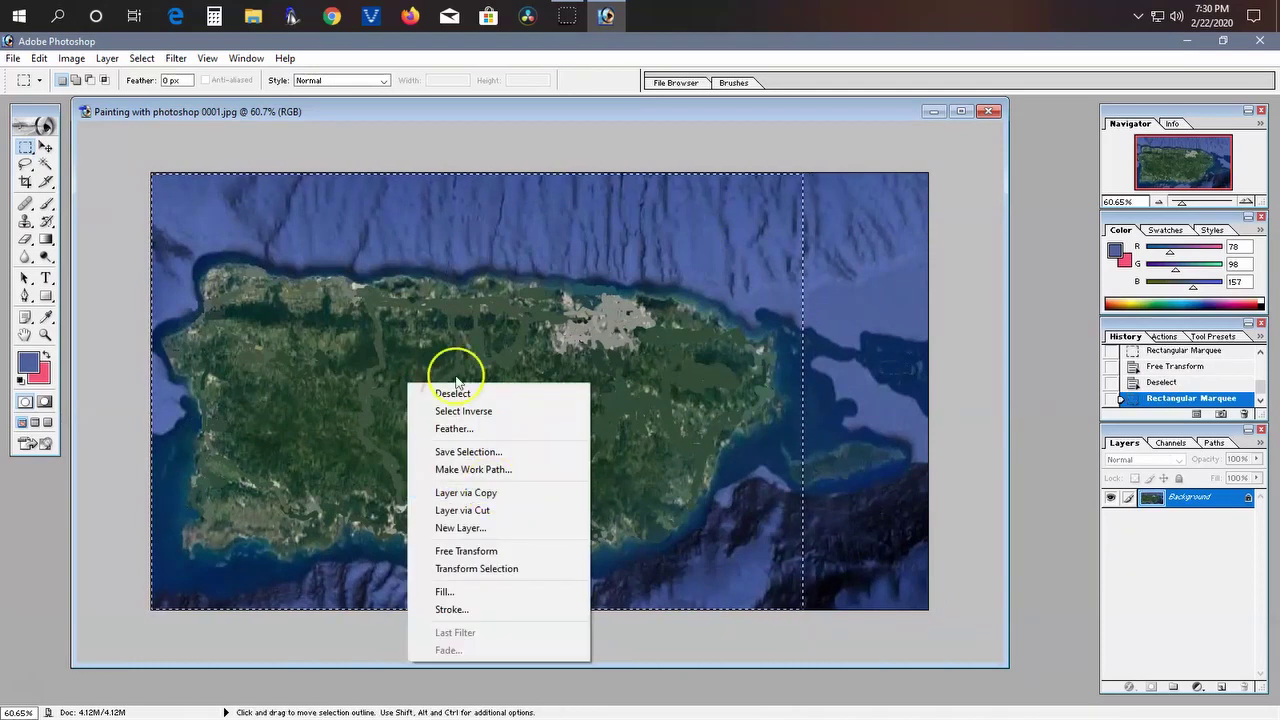
{"action": "left_click", "coordinate": [460, 551]}
{"action": "left_click_drag", "start_coordinate": [804, 390], "coordinate": [928, 390]}
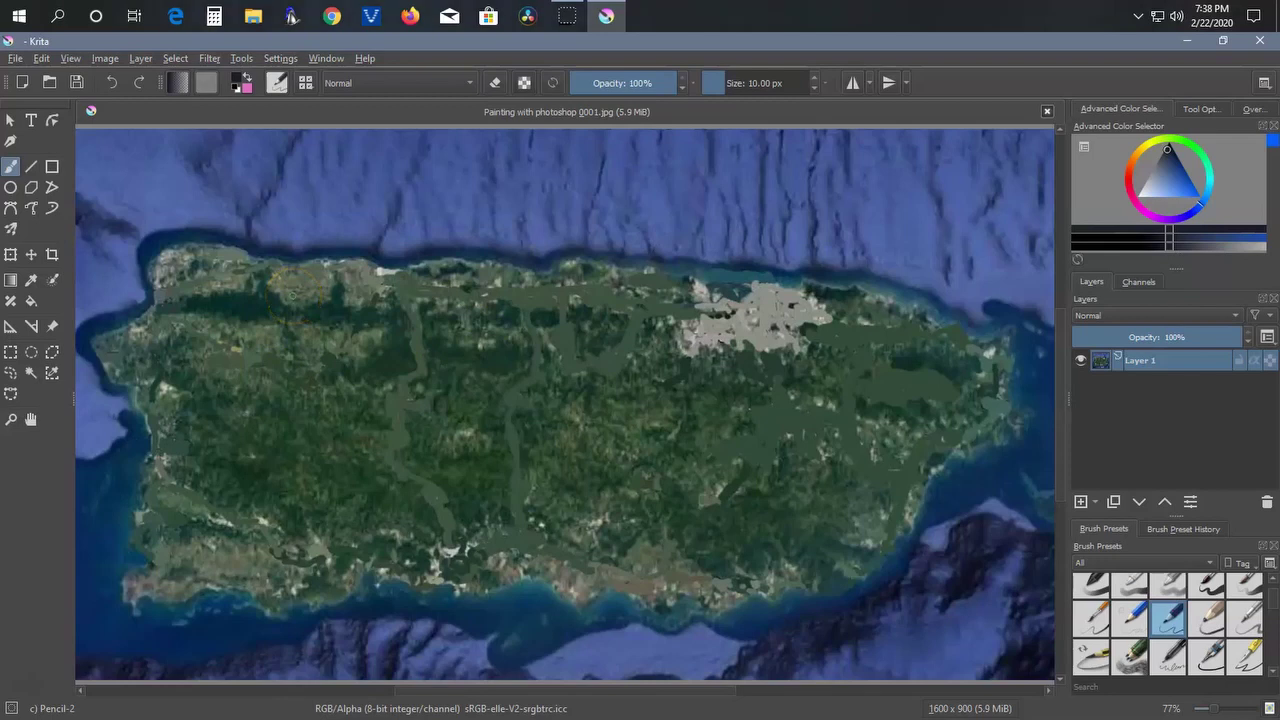
Step: Draw a dark outline line of the flag over the island
{"action": "left_click_drag", "start_coordinate": [797, 300], "coordinate": [792, 306]}
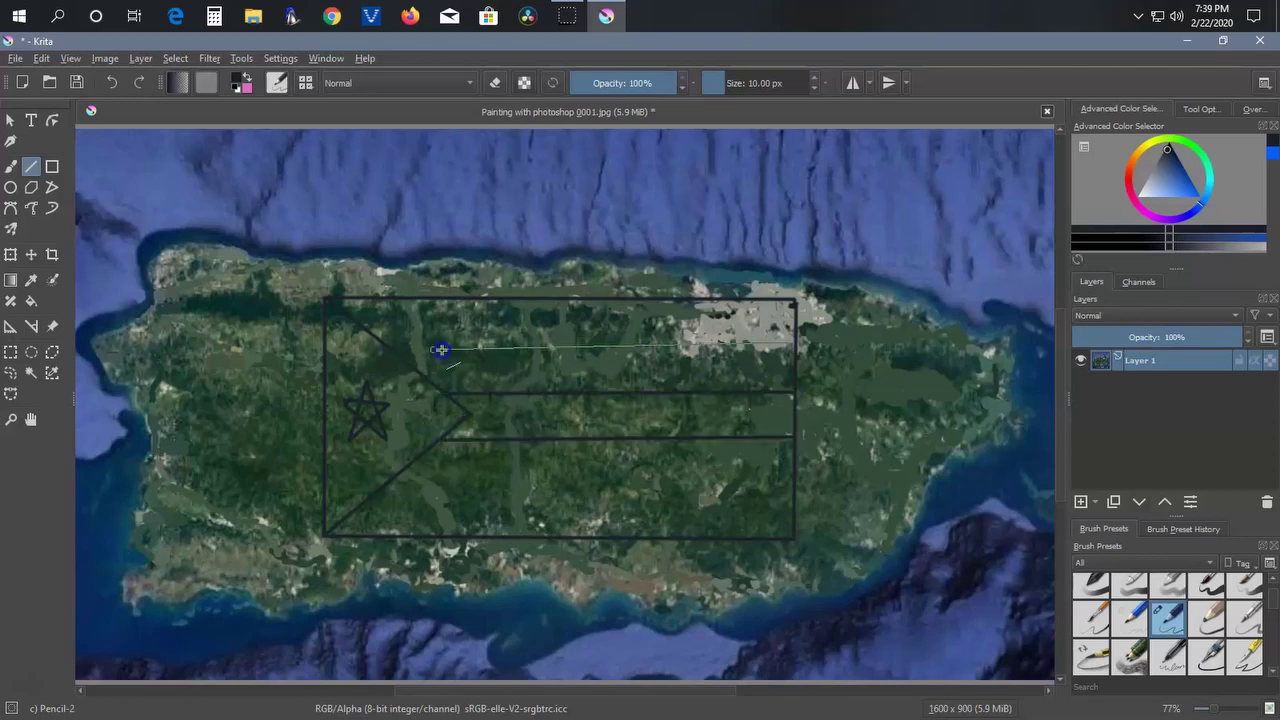
{"action": "scroll", "coordinate": [512, 407], "scroll_direction": "up", "scroll_amount": 3}
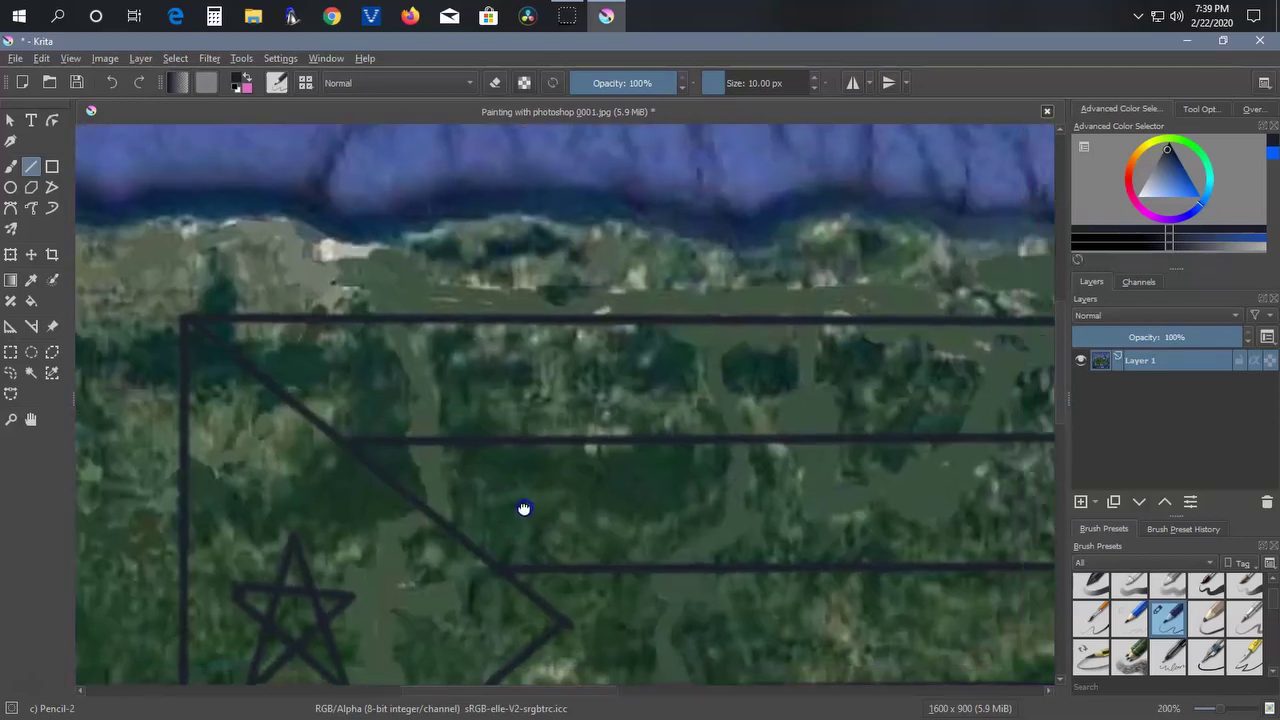
Step: Trace red straight lines along the triangle's upper edge and the horizontal stripe edges
{"action": "scroll", "coordinate": [196, 332], "scroll_direction": "up", "scroll_amount": 2}
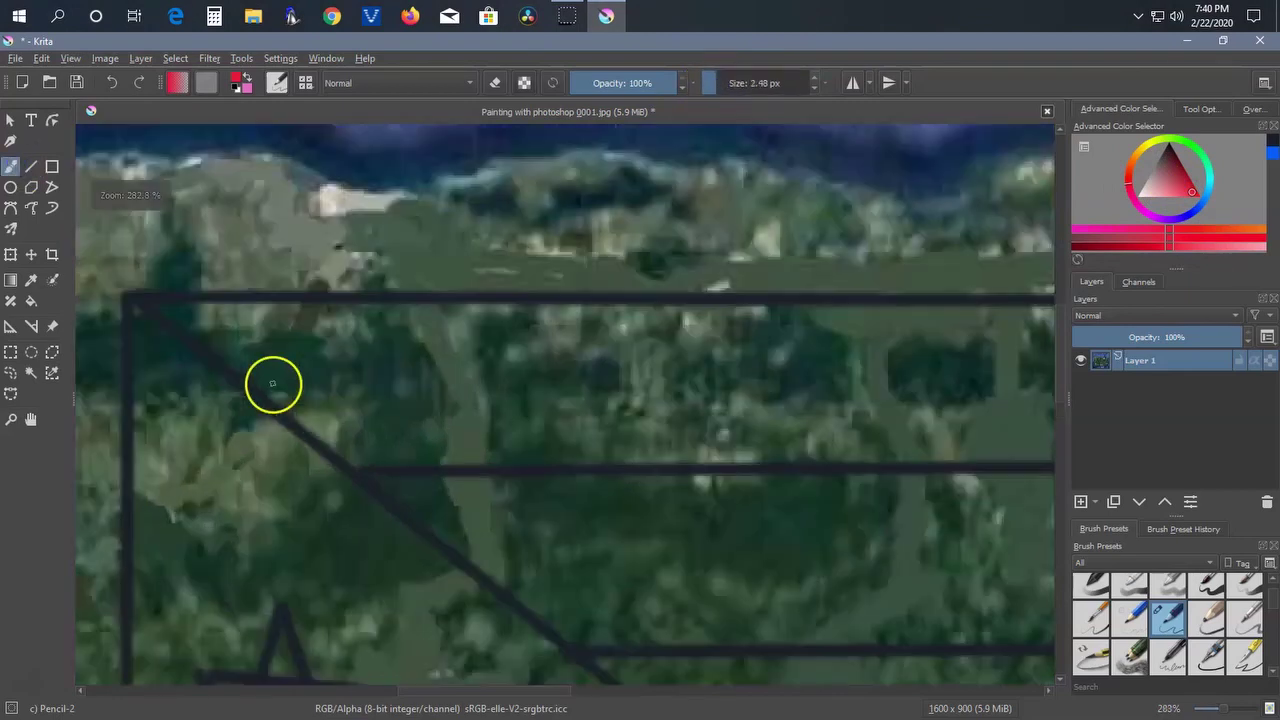
{"action": "left_click_drag", "start_coordinate": [347, 323], "coordinate": [495, 433]}
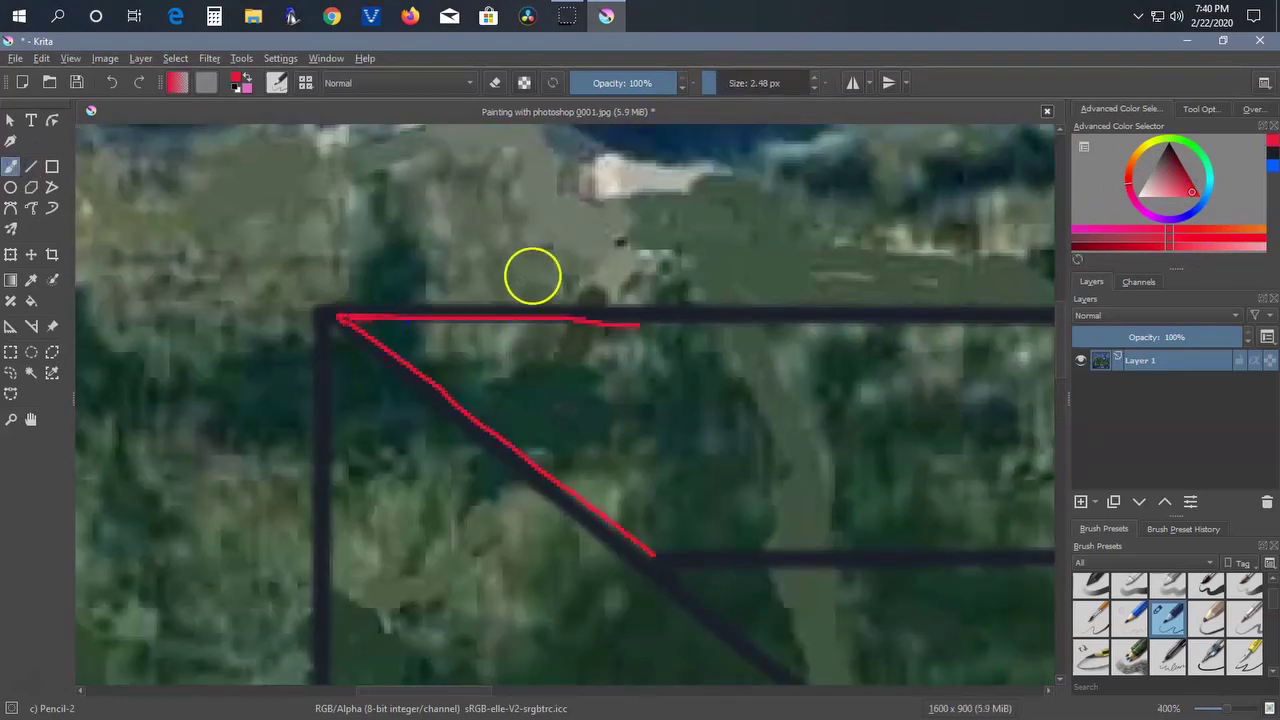
{"action": "mouse_move", "coordinate": [602, 325]}
{"action": "left_mouse_down"}
{"action": "mouse_move", "coordinate": [423, 363]}
{"action": "mouse_move", "coordinate": [537, 413]}
{"action": "mouse_move", "coordinate": [207, 400]}
{"action": "left_mouse_up"}
{"action": "key", "text": "v"}
{"action": "mouse_move", "coordinate": [484, 343]}
{"action": "left_mouse_down"}
{"action": "mouse_move", "coordinate": [1014, 343]}
{"action": "mouse_move", "coordinate": [745, 336]}
{"action": "left_mouse_up"}
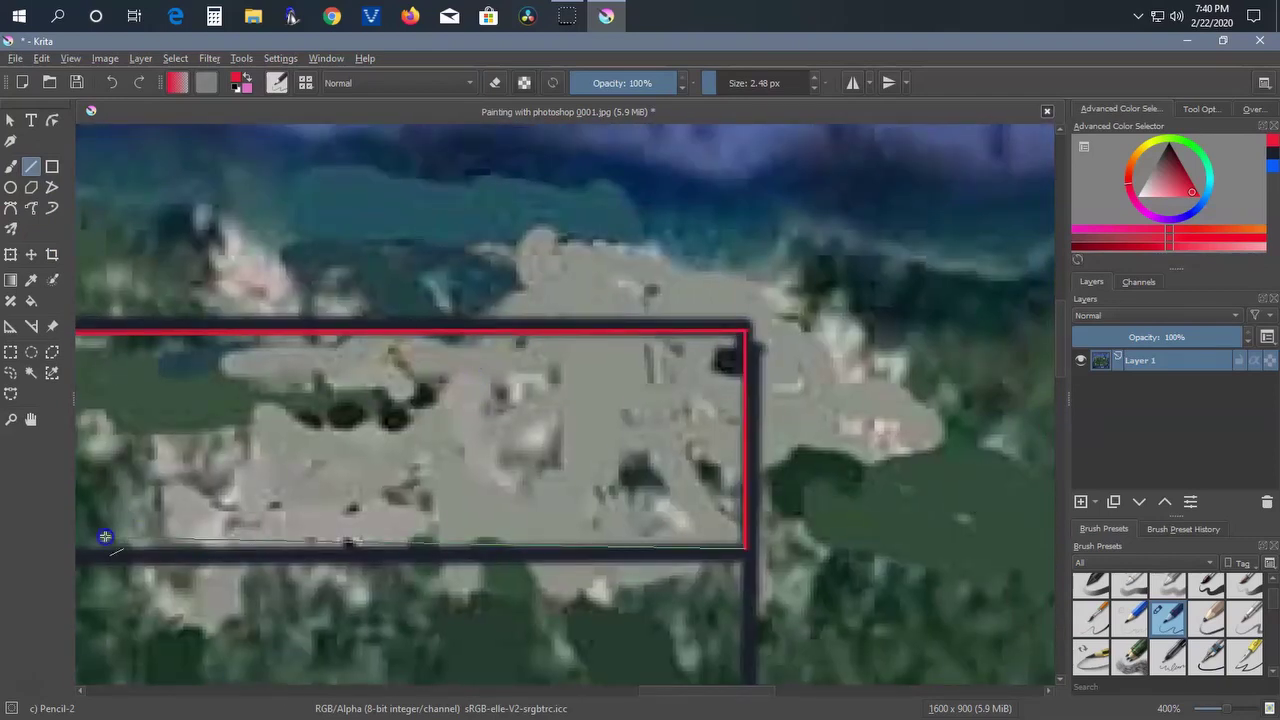
{"action": "left_click_drag", "start_coordinate": [745, 545], "coordinate": [105, 543]}
{"action": "left_click_drag", "start_coordinate": [105, 537], "coordinate": [857, 449]}
{"action": "left_click_drag", "start_coordinate": [914, 486], "coordinate": [170, 490]}
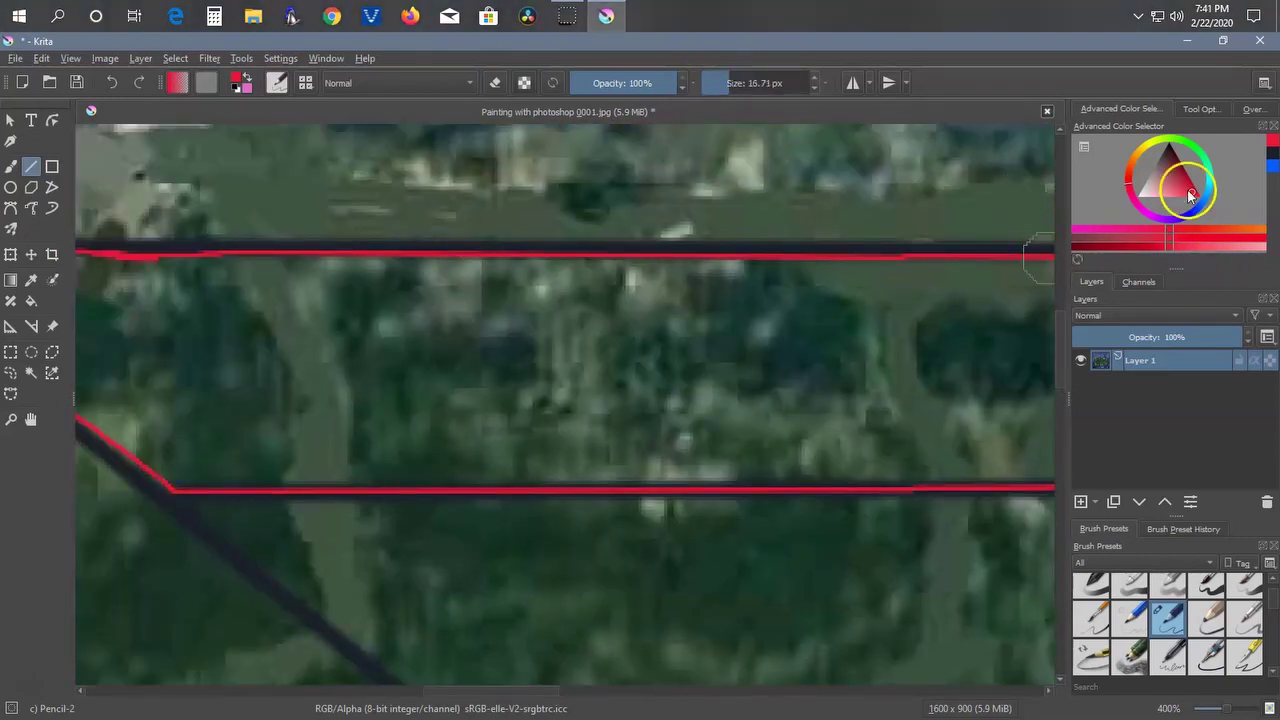
Step: Fill the remaining gaps in the top stripe with solid red
{"action": "left_click_drag", "start_coordinate": [500, 300], "coordinate": [700, 366]}
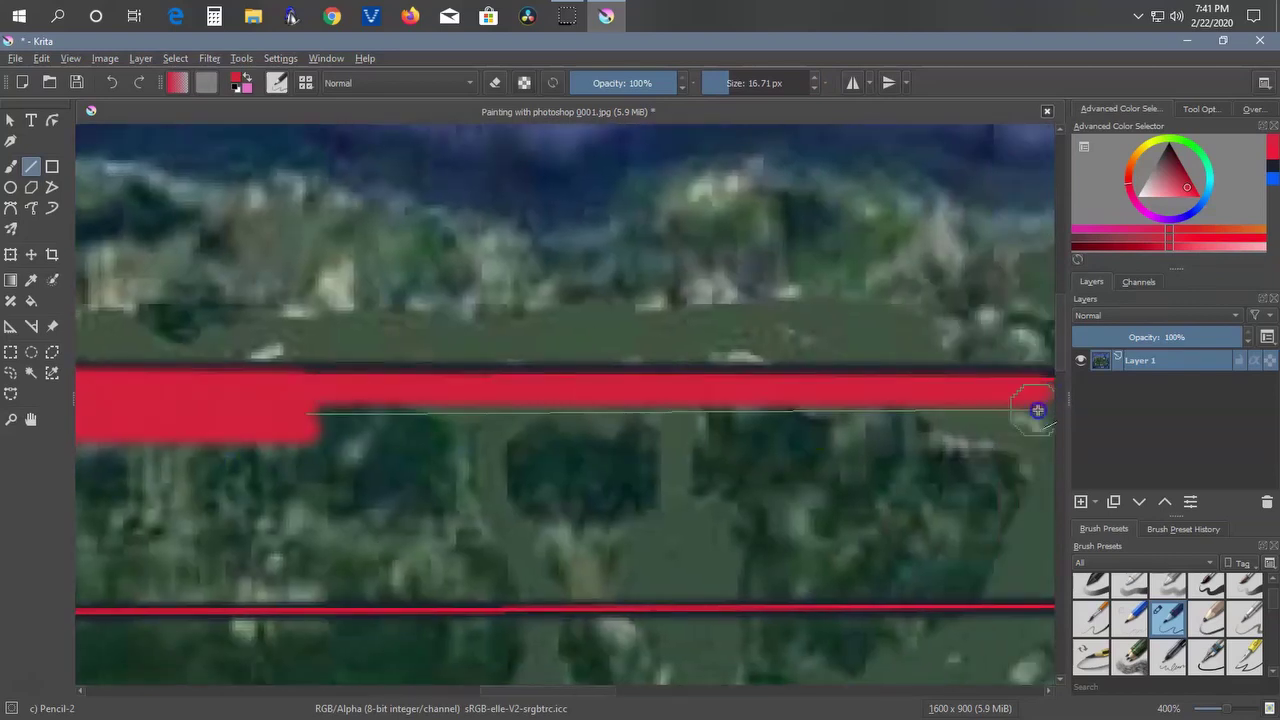
{"action": "left_click_drag", "start_coordinate": [979, 433], "coordinate": [690, 398]}
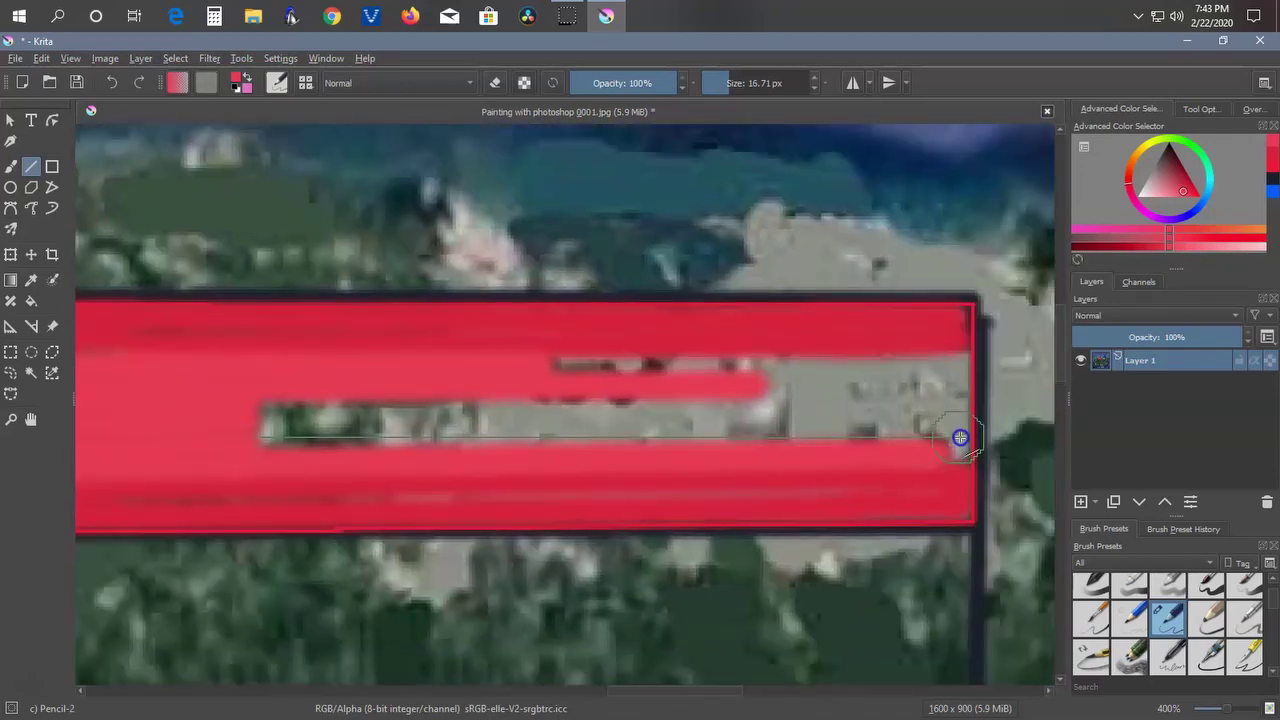
{"action": "left_click_drag", "start_coordinate": [589, 376], "coordinate": [953, 398]}
Step: Draw thin red lines along the middle stripe, its vertical end and the triangle diagonals
{"action": "key", "text": "1"}
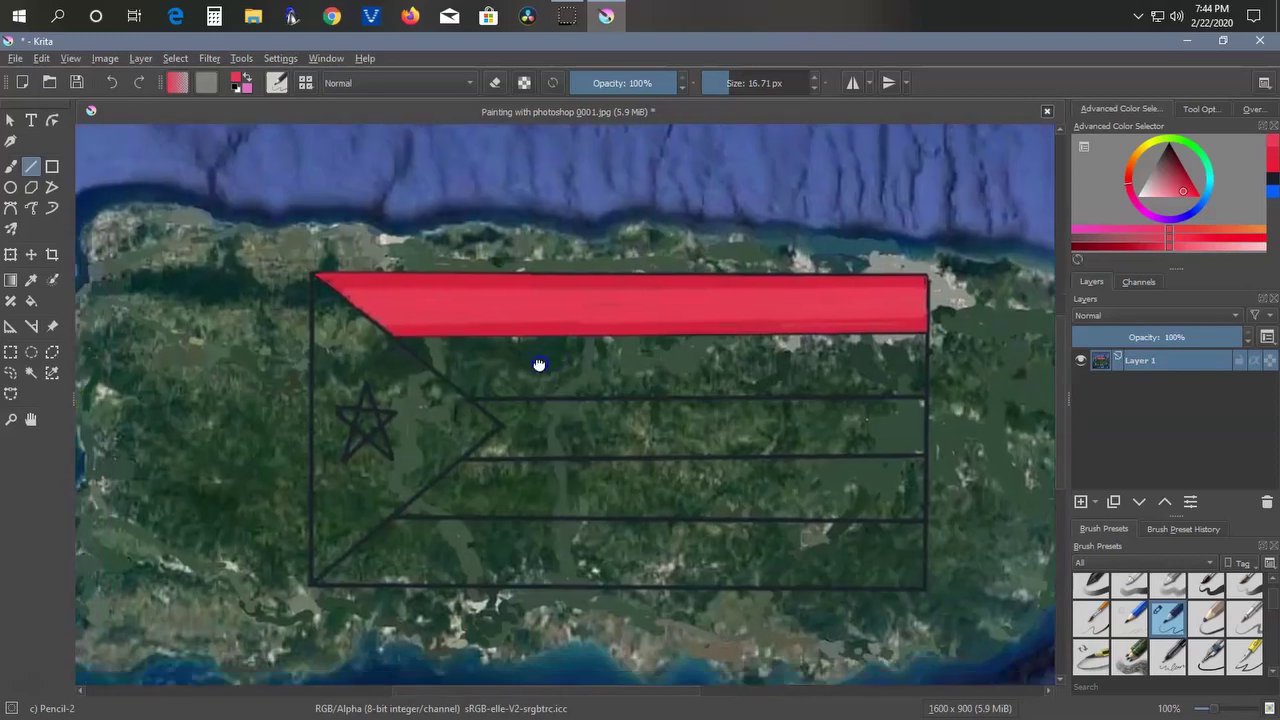
{"action": "scroll", "coordinate": [525, 371], "scroll_direction": "up", "scroll_amount": 5}
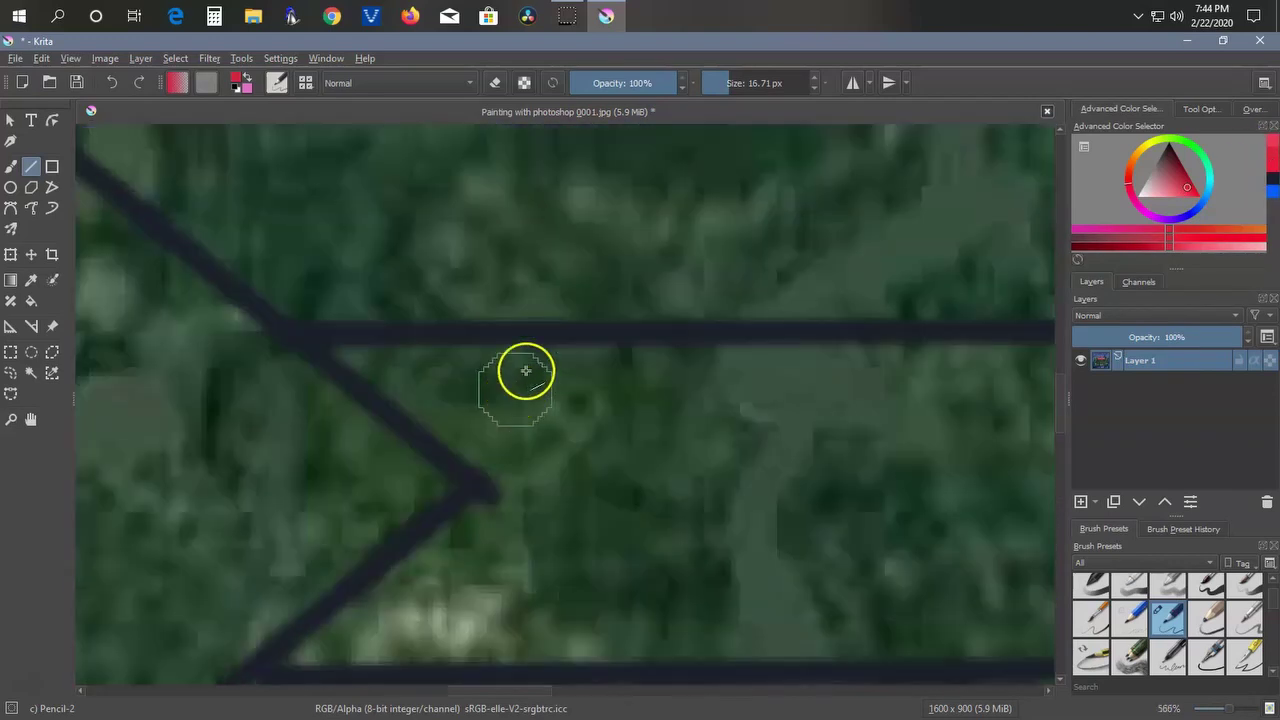
{"action": "left_click_drag", "start_coordinate": [325, 345], "coordinate": [569, 462]}
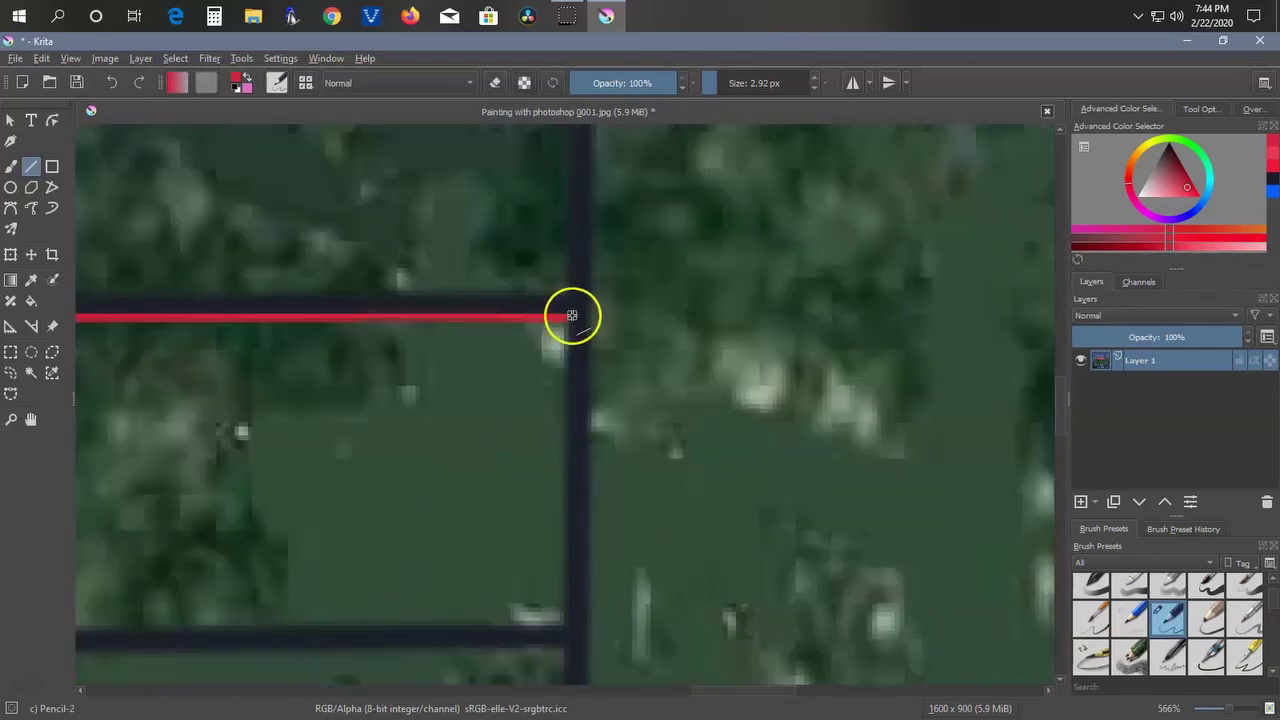
{"action": "left_click_drag", "start_coordinate": [866, 140], "coordinate": [866, 434]}
{"action": "mouse_move", "coordinate": [960, 450]}
{"action": "left_mouse_down"}
{"action": "mouse_move", "coordinate": [410, 442]}
{"action": "mouse_move", "coordinate": [437, 470]}
{"action": "mouse_move", "coordinate": [656, 287]}
{"action": "mouse_move", "coordinate": [400, 284]}
{"action": "left_mouse_up"}
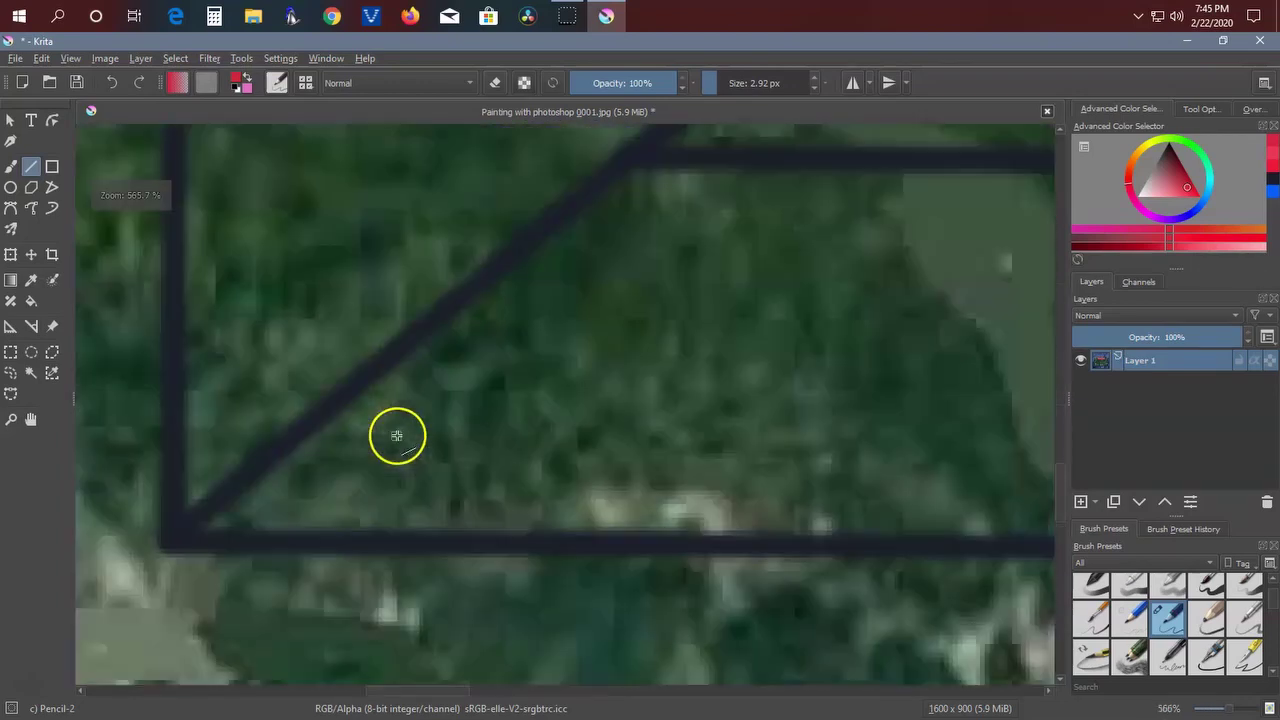
{"action": "mouse_move", "coordinate": [248, 494]}
{"action": "left_mouse_down"}
{"action": "mouse_move", "coordinate": [900, 494]}
{"action": "mouse_move", "coordinate": [295, 440]}
{"action": "mouse_move", "coordinate": [889, 451]}
{"action": "mouse_move", "coordinate": [449, 454]}
{"action": "mouse_move", "coordinate": [171, 494]}
{"action": "mouse_move", "coordinate": [495, 476]}
{"action": "mouse_move", "coordinate": [480, 205]}
{"action": "mouse_move", "coordinate": [766, 437]}
{"action": "mouse_move", "coordinate": [826, 442]}
{"action": "mouse_move", "coordinate": [220, 449]}
{"action": "mouse_move", "coordinate": [277, 466]}
{"action": "mouse_move", "coordinate": [920, 486]}
{"action": "mouse_move", "coordinate": [804, 517]}
{"action": "mouse_move", "coordinate": [434, 371]}
{"action": "left_mouse_up"}
{"action": "left_click_drag", "start_coordinate": [186, 543], "coordinate": [614, 187]}
{"action": "scroll", "coordinate": [614, 187], "scroll_direction": "down", "scroll_amount": 6}
{"action": "scroll", "coordinate": [837, 263], "scroll_direction": "up", "scroll_amount": 2}
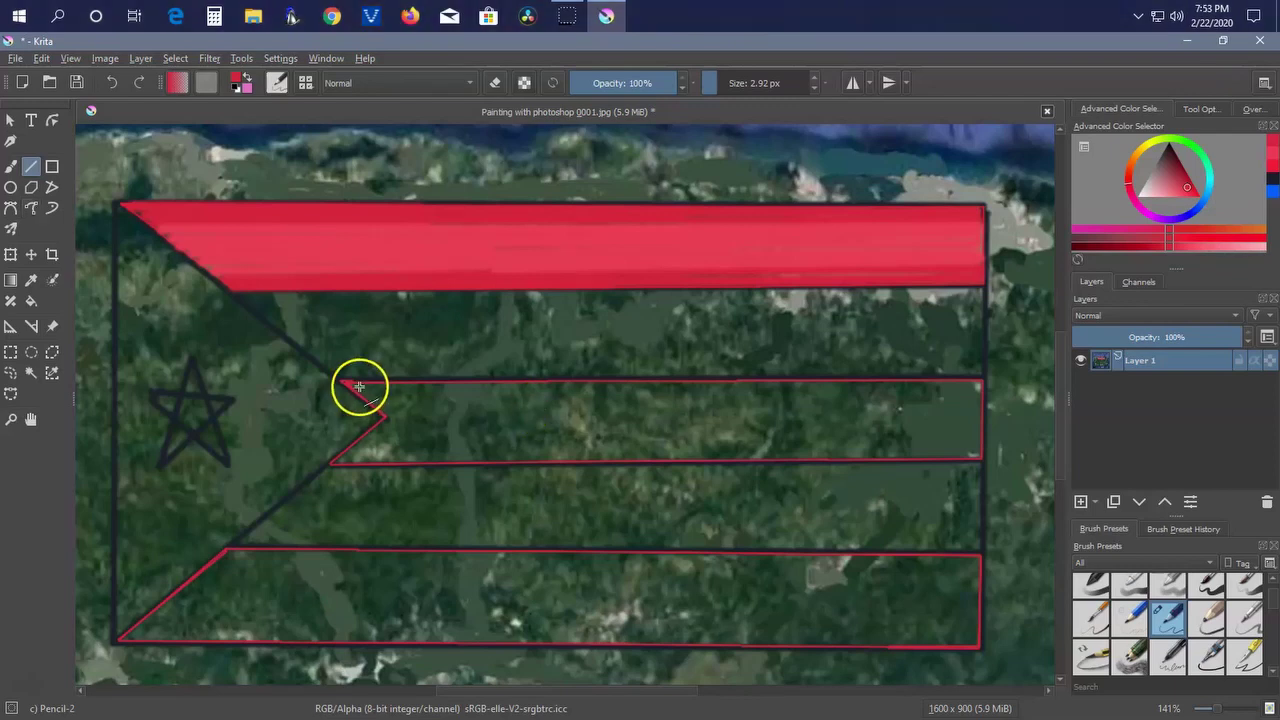
Step: Extend the red line to the flag's right edge and thicken the upper stripe band
{"action": "left_click_drag", "start_coordinate": [440, 387], "coordinate": [985, 385]}
{"action": "key", "text": "plus"}
{"action": "key", "text": "plus"}
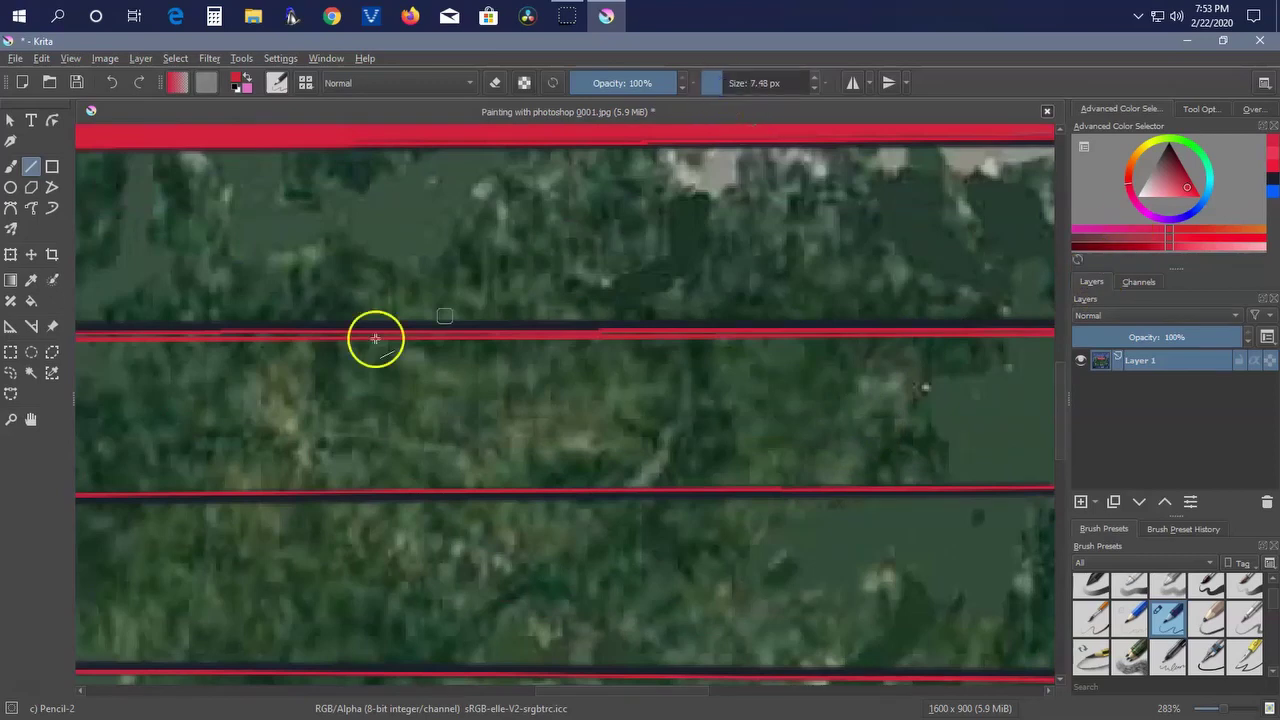
{"action": "scroll", "coordinate": [375, 338], "scroll_direction": "down", "scroll_amount": 3}
{"action": "scroll", "coordinate": [486, 314], "scroll_direction": "up", "scroll_amount": 3}
{"action": "scroll", "coordinate": [914, 266], "scroll_direction": "up", "scroll_amount": 2}
{"action": "mouse_move", "coordinate": [986, 309]}
{"action": "left_mouse_down"}
{"action": "mouse_move", "coordinate": [984, 397]}
{"action": "mouse_move", "coordinate": [469, 380]}
{"action": "left_mouse_up"}
{"action": "mouse_move", "coordinate": [817, 368]}
{"action": "left_mouse_down"}
{"action": "mouse_move", "coordinate": [281, 370]}
{"action": "mouse_move", "coordinate": [291, 380]}
{"action": "left_mouse_up"}
{"action": "left_click_drag", "start_coordinate": [760, 391], "coordinate": [624, 355]}
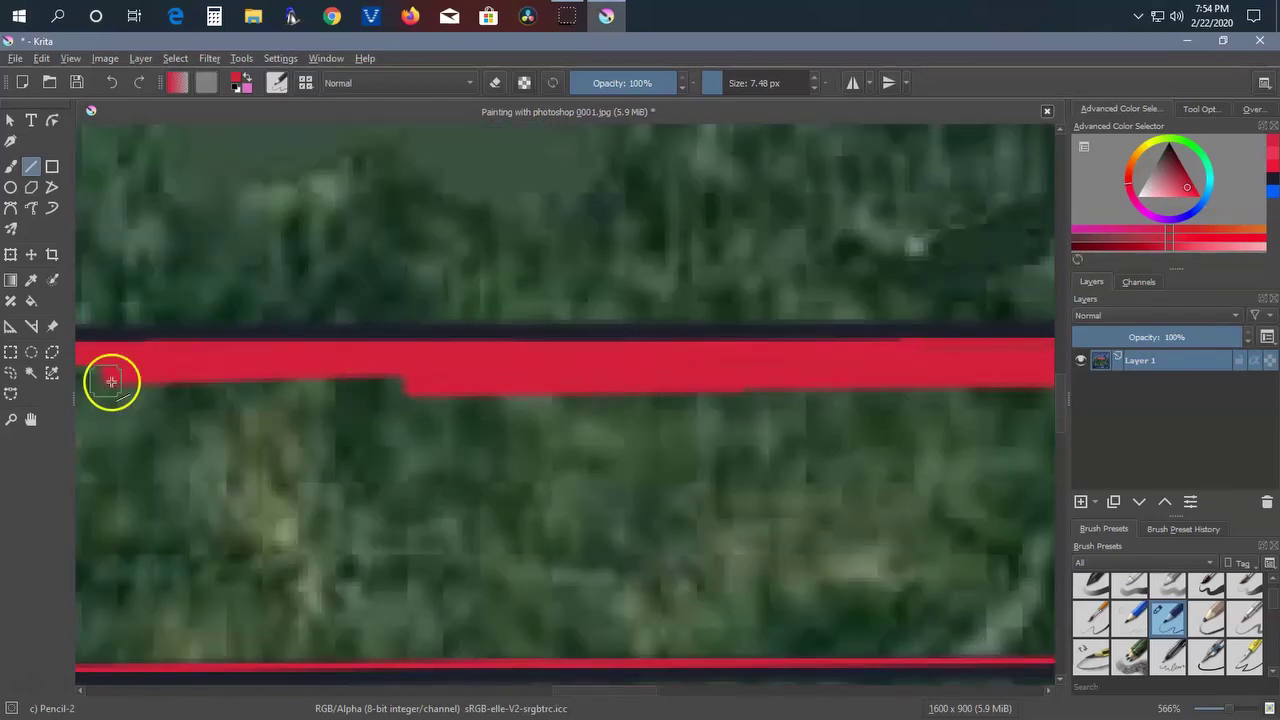
Step: Thicken the red bands around the V notch, diagonal edge and lower stripe
{"action": "left_click_drag", "start_coordinate": [114, 386], "coordinate": [771, 457]}
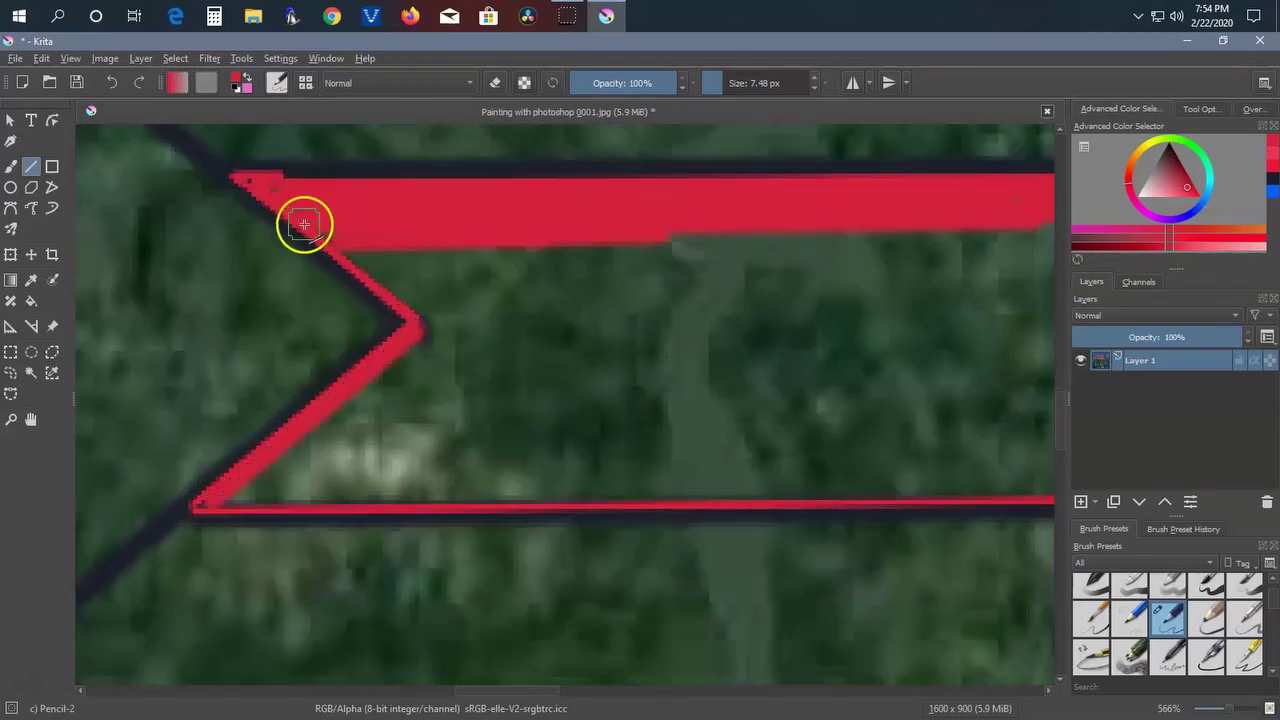
{"action": "left_click_drag", "start_coordinate": [205, 505], "coordinate": [1000, 466]}
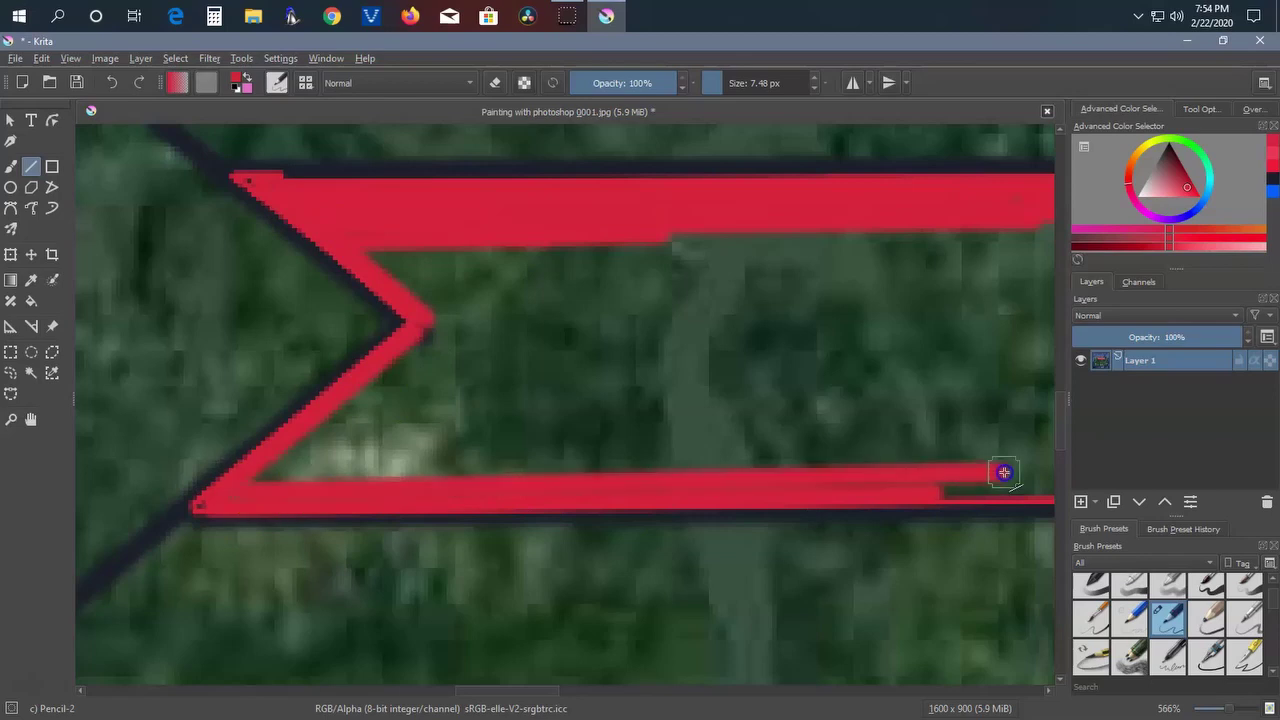
{"action": "left_click_drag", "start_coordinate": [1029, 423], "coordinate": [346, 449]}
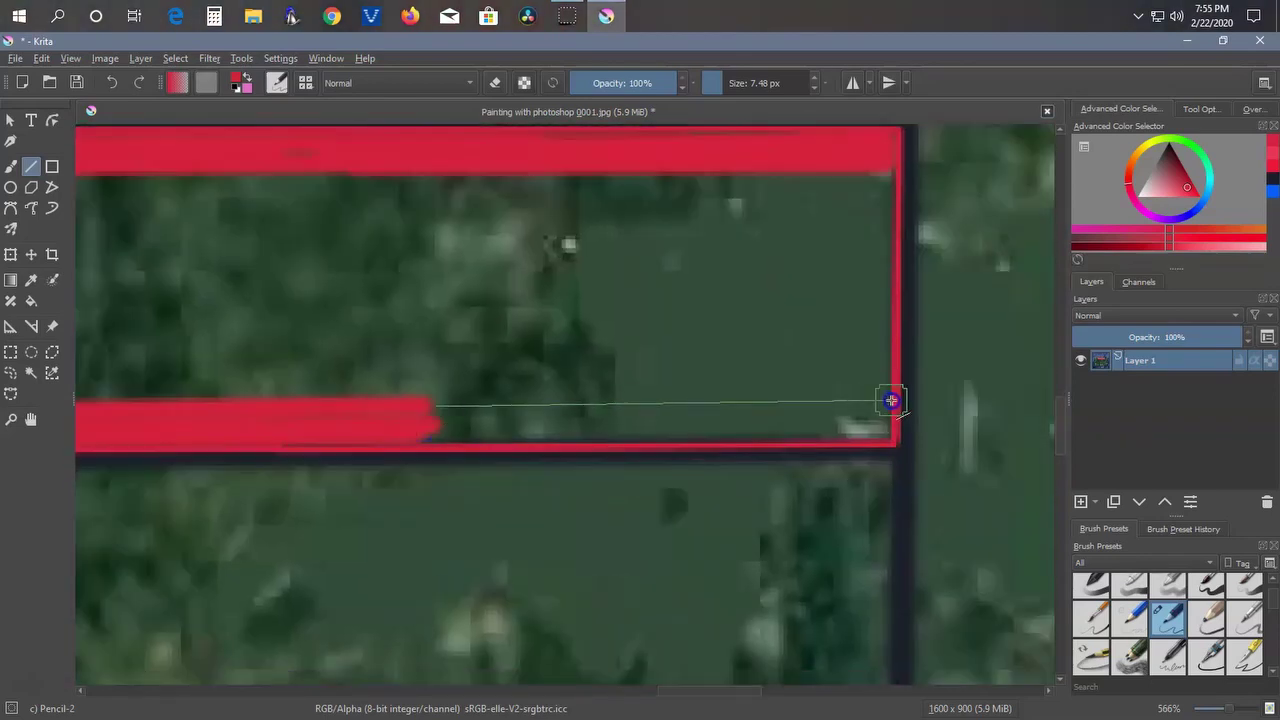
{"action": "left_click_drag", "start_coordinate": [424, 410], "coordinate": [894, 400]}
{"action": "mouse_move", "coordinate": [422, 507]}
{"action": "left_mouse_down"}
{"action": "mouse_move", "coordinate": [1040, 351]}
{"action": "mouse_move", "coordinate": [509, 380]}
{"action": "left_mouse_up"}
{"action": "mouse_move", "coordinate": [208, 614]}
{"action": "left_mouse_down"}
{"action": "mouse_move", "coordinate": [650, 262]}
{"action": "mouse_move", "coordinate": [820, 618]}
{"action": "left_mouse_up"}
{"action": "left_click_drag", "start_coordinate": [262, 603], "coordinate": [846, 592]}
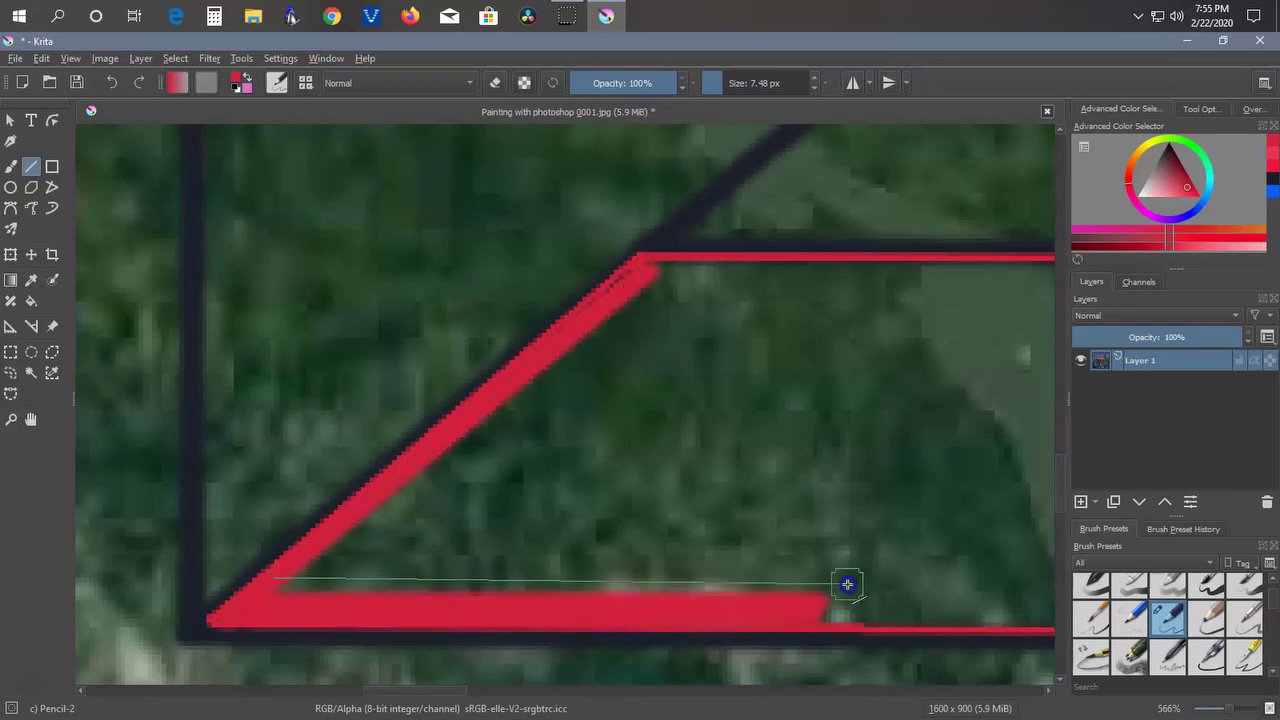
{"action": "left_click_drag", "start_coordinate": [292, 510], "coordinate": [983, 527]}
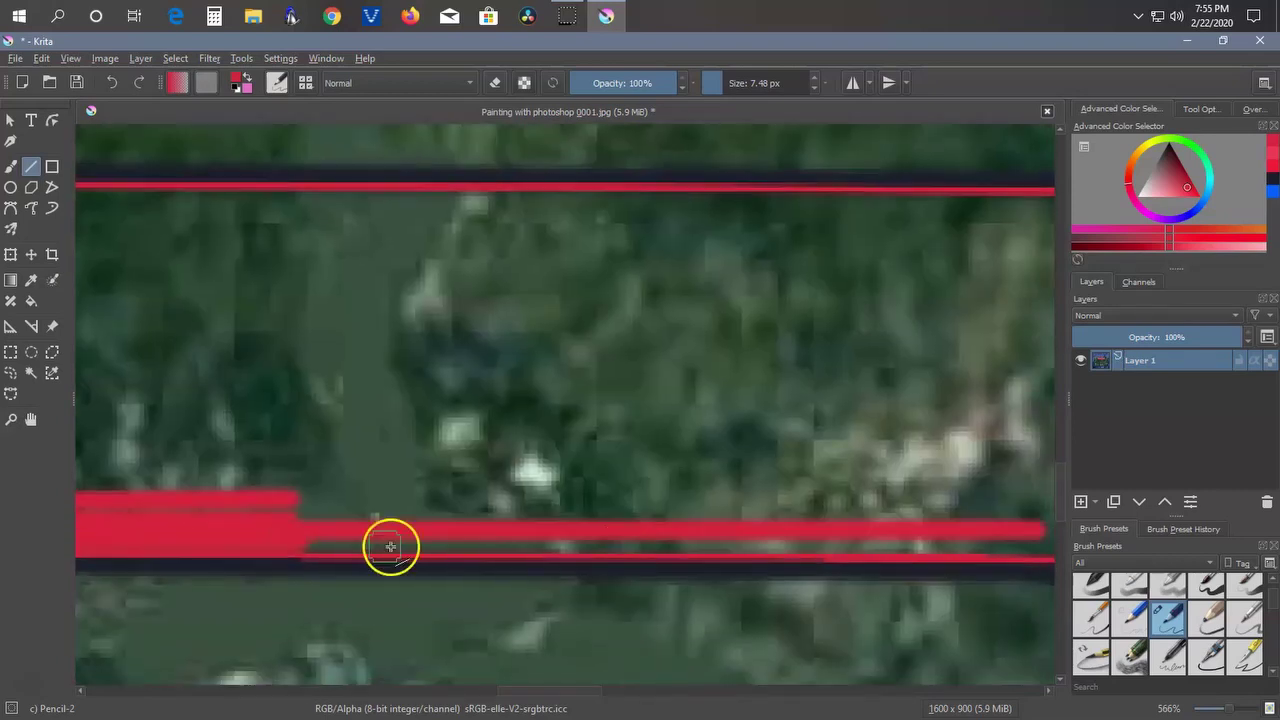
{"action": "left_click_drag", "start_coordinate": [391, 543], "coordinate": [1040, 530]}
Step: Add more red strokes to carry the bands to the vertical right edge
{"action": "left_click_drag", "start_coordinate": [212, 472], "coordinate": [981, 474]}
{"action": "left_click_drag", "start_coordinate": [223, 440], "coordinate": [971, 426]}
{"action": "left_click_drag", "start_coordinate": [177, 417], "coordinate": [1000, 398]}
{"action": "left_click_drag", "start_coordinate": [679, 411], "coordinate": [971, 371]}
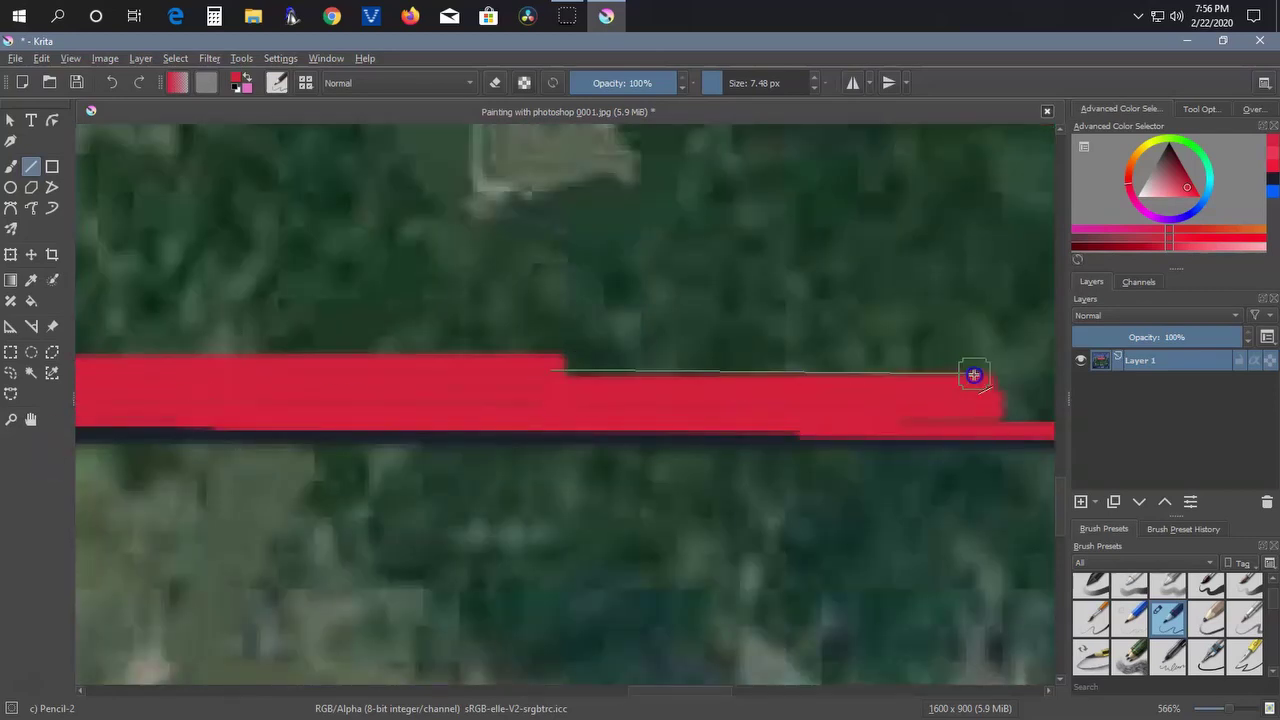
{"action": "left_click_drag", "start_coordinate": [557, 402], "coordinate": [706, 408]}
{"action": "left_click_drag", "start_coordinate": [520, 350], "coordinate": [702, 355]}
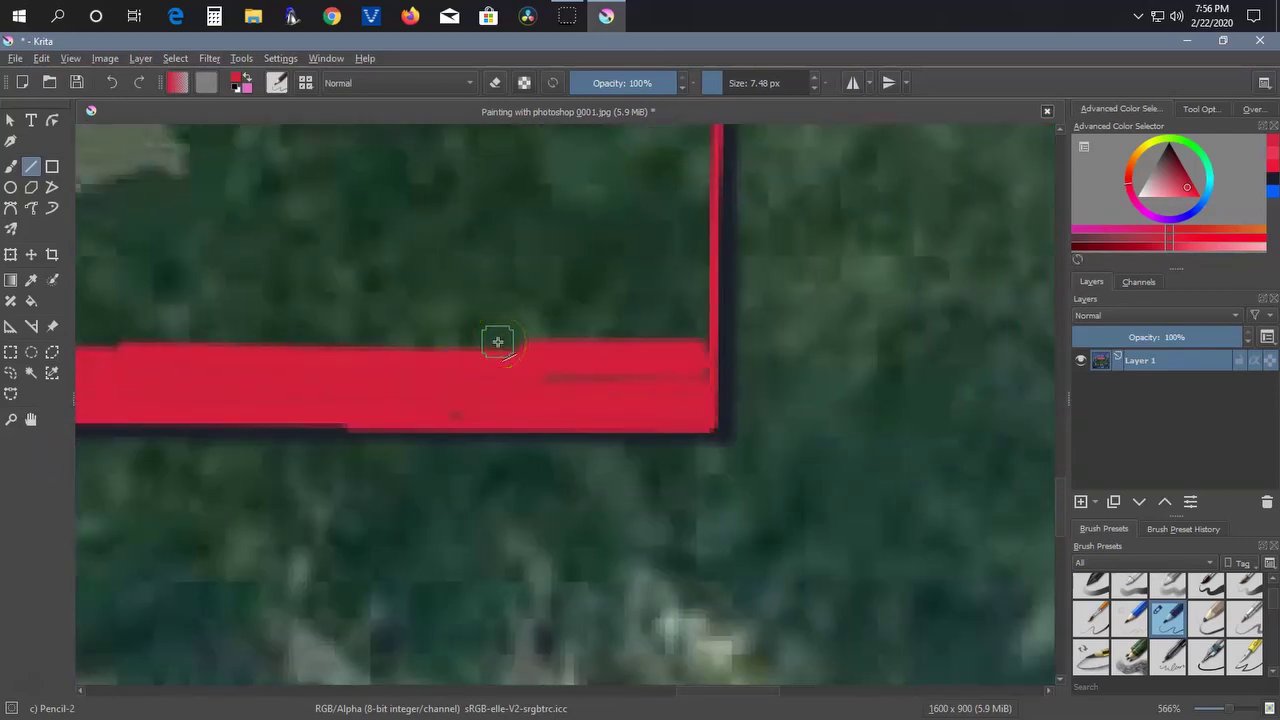
{"action": "left_click_drag", "start_coordinate": [709, 177], "coordinate": [680, 432]}
{"action": "mouse_move", "coordinate": [1008, 365]}
{"action": "left_mouse_down"}
{"action": "mouse_move", "coordinate": [134, 359]}
{"action": "mouse_move", "coordinate": [866, 428]}
{"action": "mouse_move", "coordinate": [131, 405]}
{"action": "mouse_move", "coordinate": [986, 360]}
{"action": "mouse_move", "coordinate": [754, 407]}
{"action": "mouse_move", "coordinate": [349, 386]}
{"action": "mouse_move", "coordinate": [820, 371]}
{"action": "left_mouse_up"}
{"action": "scroll", "coordinate": [814, 420], "scroll_direction": "left", "scroll_amount": 5}
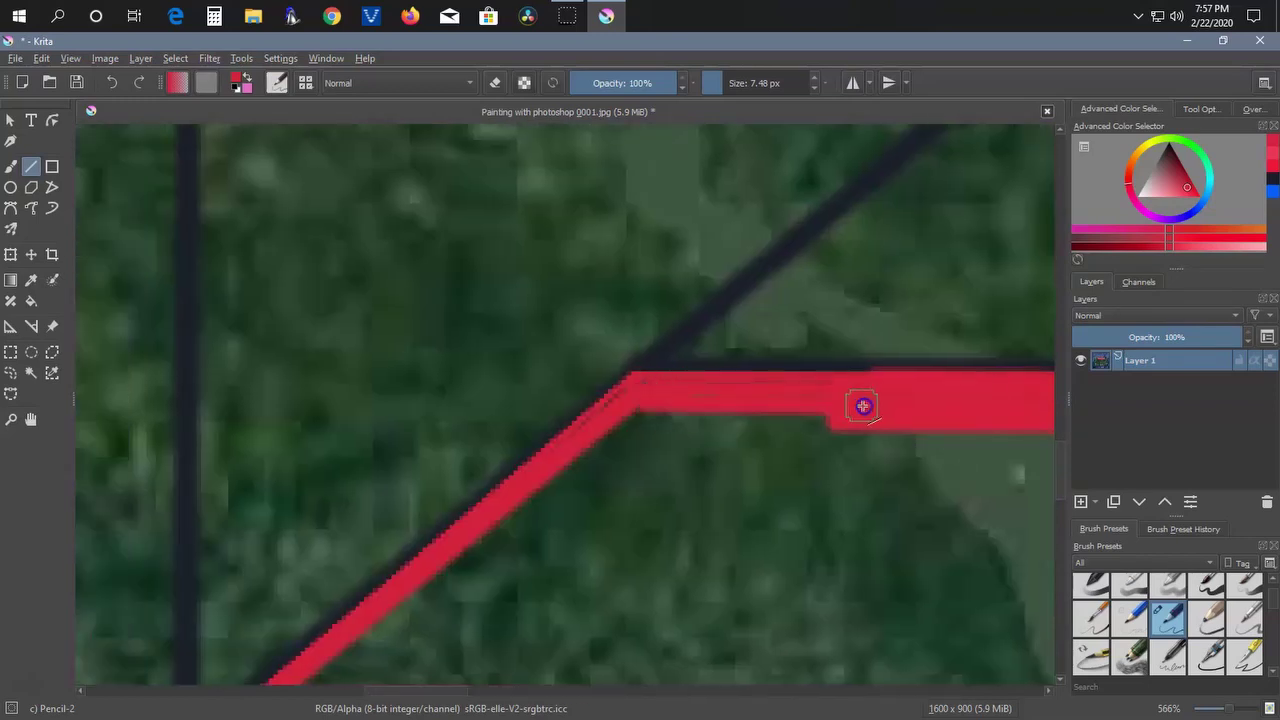
{"action": "scroll", "coordinate": [863, 405], "scroll_direction": "down", "scroll_amount": 10}
{"action": "scroll", "coordinate": [880, 451], "scroll_direction": "up", "scroll_amount": 5}
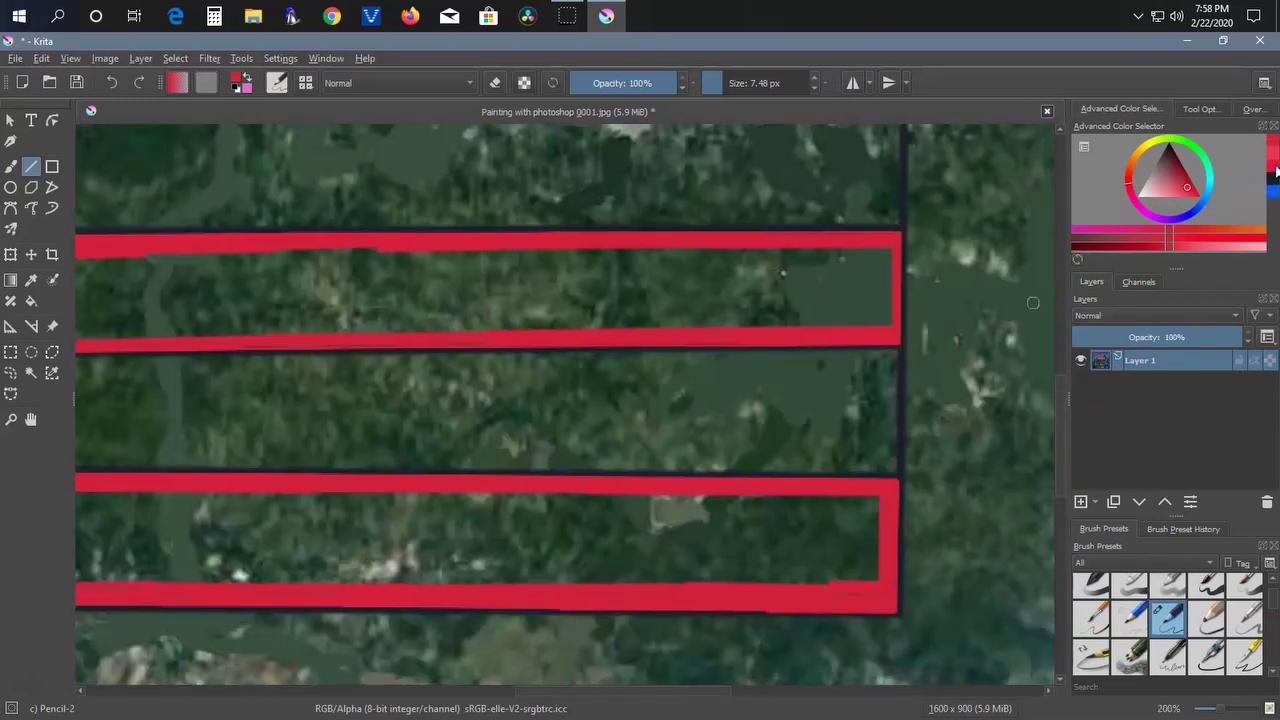
Step: Fill the middle and lower stripes with long red Line-tool strokes
{"action": "scroll", "coordinate": [880, 240], "scroll_direction": "down", "scroll_amount": 5}
{"action": "scroll", "coordinate": [380, 300], "scroll_direction": "up", "scroll_amount": 4}
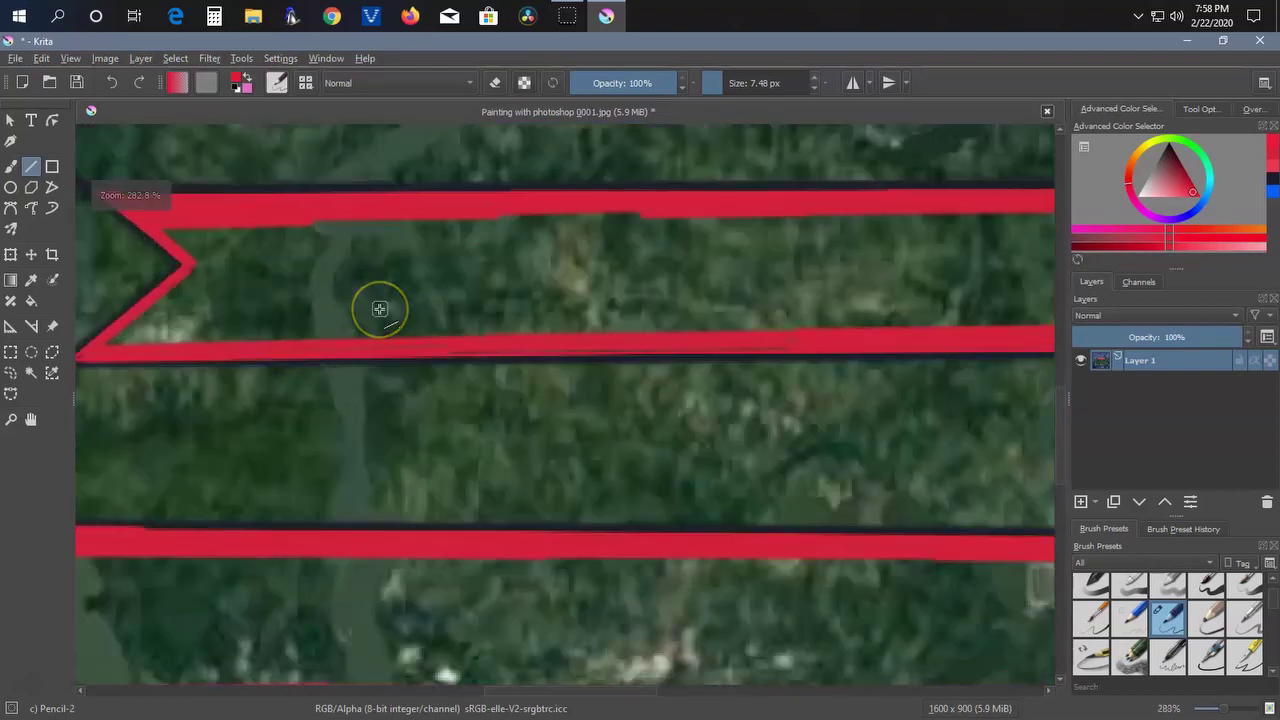
{"action": "scroll", "coordinate": [380, 300], "scroll_direction": "up", "scroll_amount": 3}
{"action": "scroll", "coordinate": [417, 294], "scroll_direction": "down", "scroll_amount": 2}
{"action": "left_click_drag", "start_coordinate": [414, 306], "coordinate": [960, 300]}
{"action": "scroll", "coordinate": [960, 300], "scroll_direction": "right", "scroll_amount": 3}
{"action": "scroll", "coordinate": [825, 330], "scroll_direction": "right", "scroll_amount": 5}
{"action": "left_click_drag", "start_coordinate": [243, 357], "coordinate": [761, 352]}
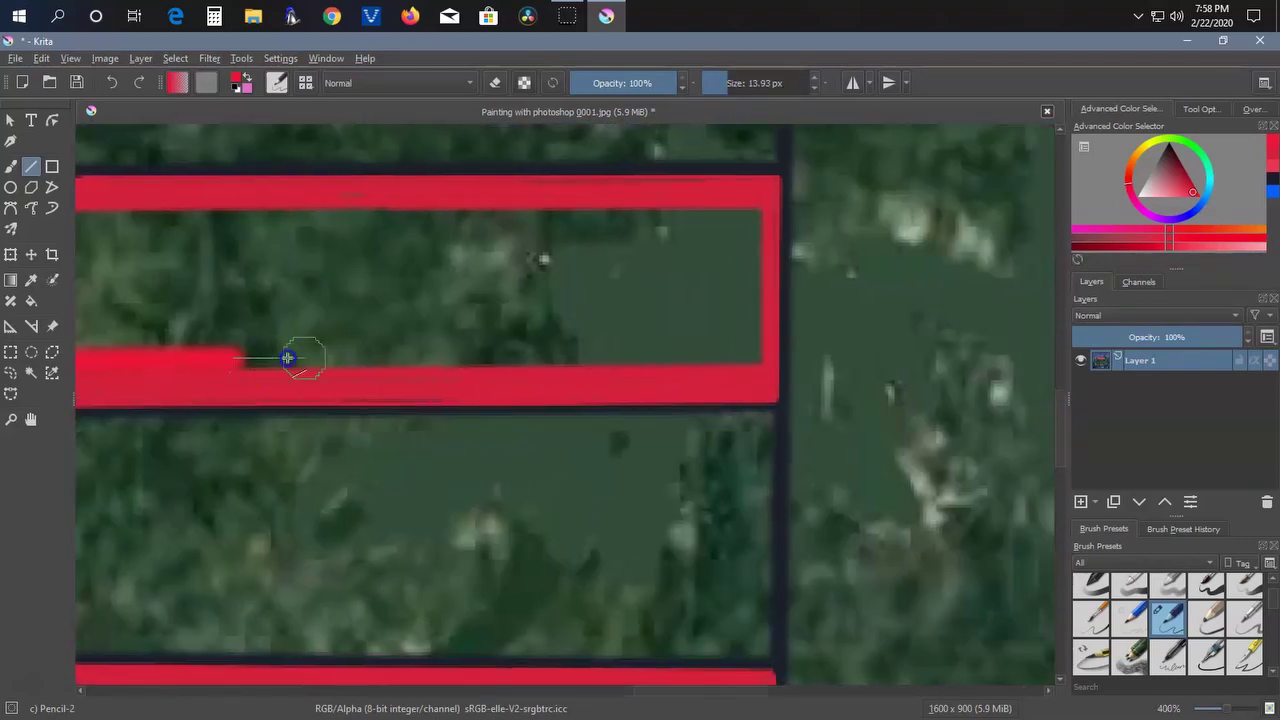
{"action": "scroll", "coordinate": [636, 355], "scroll_direction": "down", "scroll_amount": 3}
{"action": "left_click_drag", "start_coordinate": [272, 362], "coordinate": [1028, 366]}
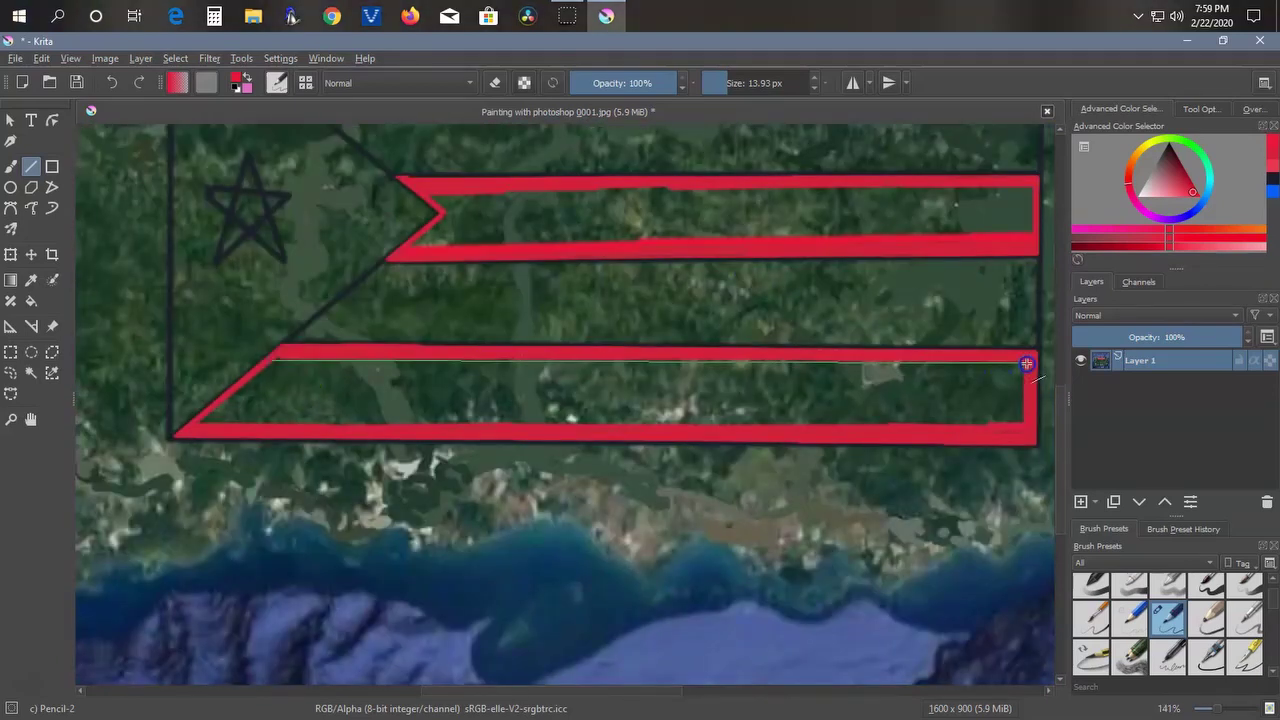
{"action": "left_click_drag", "start_coordinate": [575, 420], "coordinate": [990, 432]}
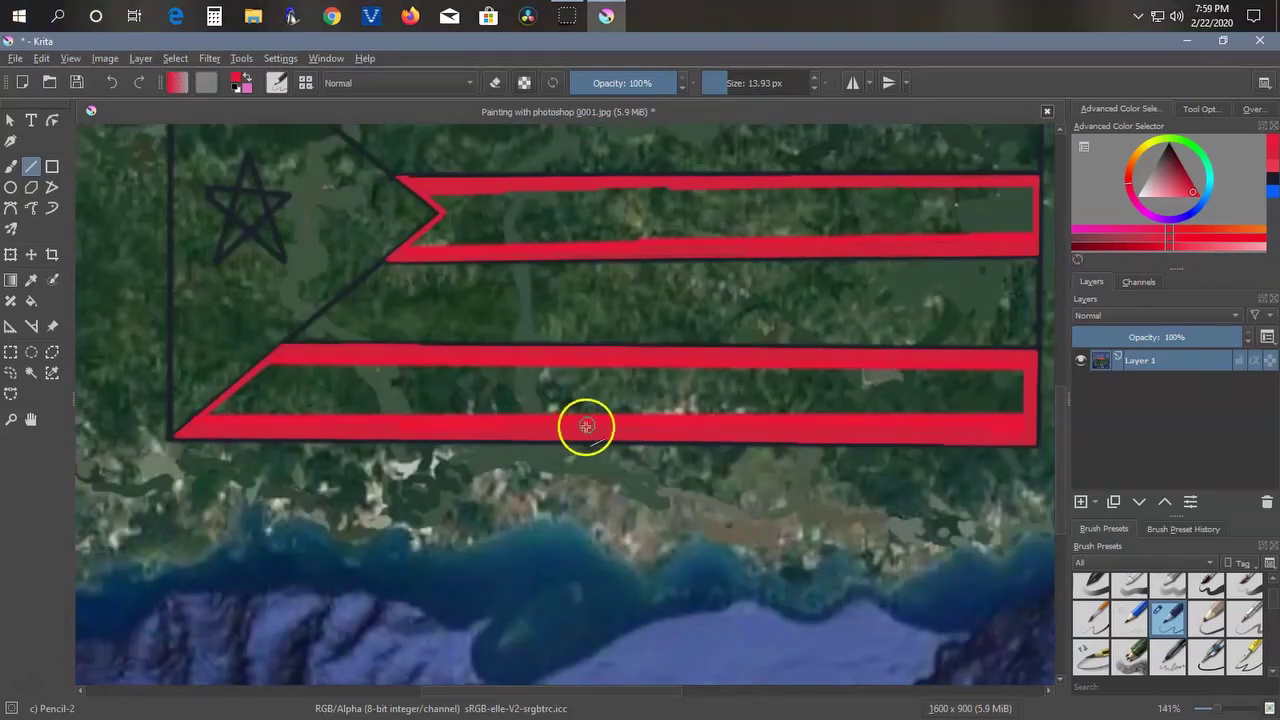
{"action": "scroll", "coordinate": [586, 426], "scroll_direction": "up", "scroll_amount": 2}
{"action": "scroll", "coordinate": [709, 320], "scroll_direction": "down", "scroll_amount": 4}
{"action": "scroll", "coordinate": [621, 286], "scroll_direction": "up", "scroll_amount": 4}
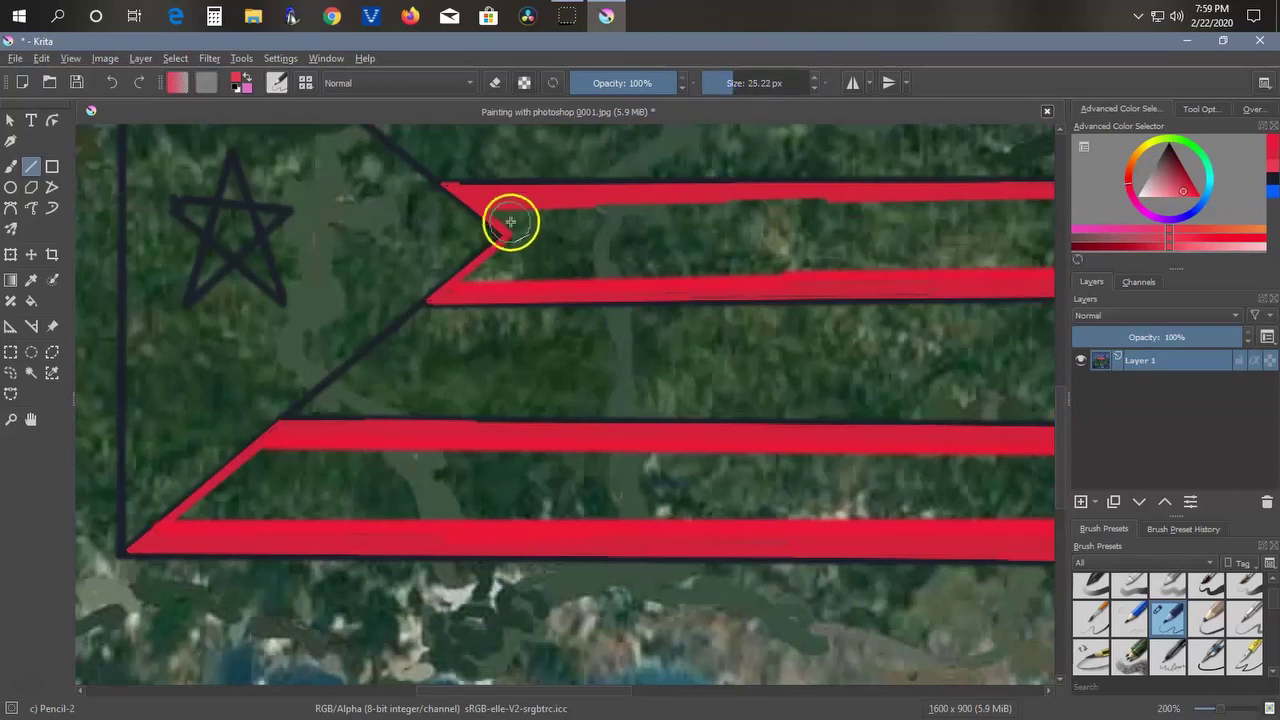
Step: Add further red strokes to complete the upper and middle stripe fills
{"action": "left_click_drag", "start_coordinate": [723, 202], "coordinate": [1018, 204]}
{"action": "scroll", "coordinate": [565, 400], "scroll_direction": "down", "scroll_amount": 2}
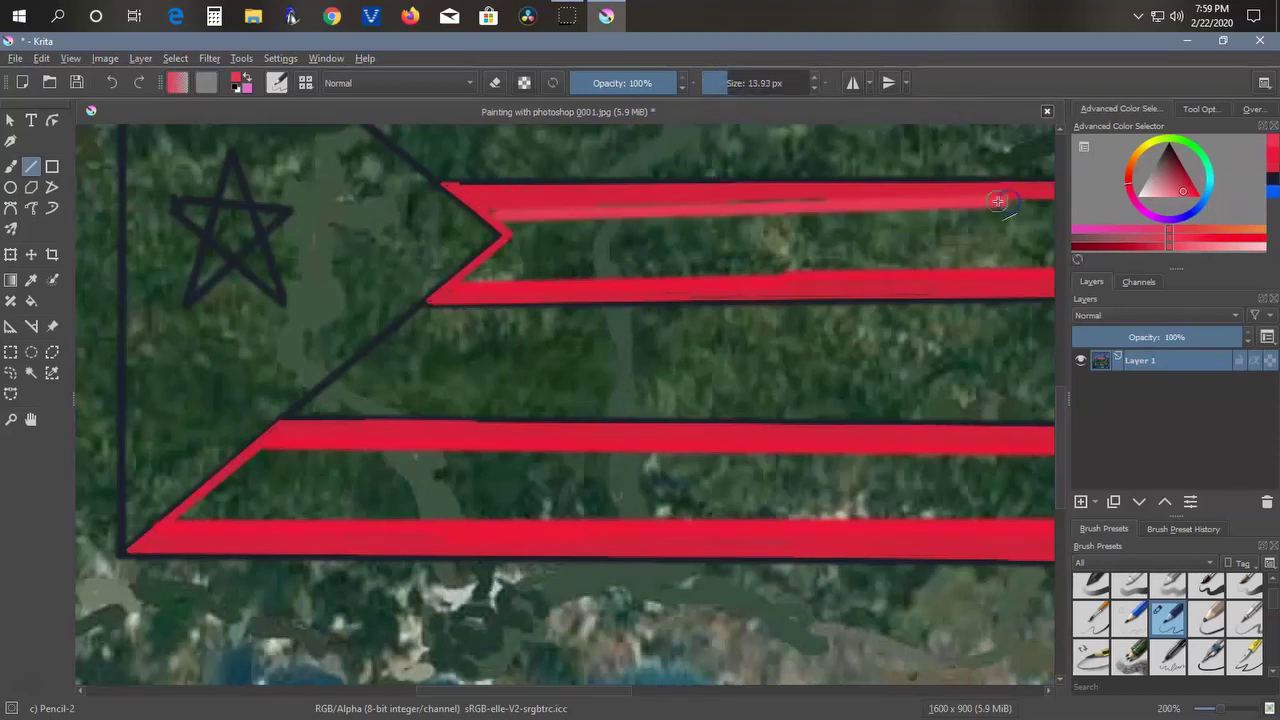
{"action": "scroll", "coordinate": [535, 214], "scroll_direction": "up", "scroll_amount": 2}
{"action": "left_click_drag", "start_coordinate": [535, 214], "coordinate": [734, 229]}
{"action": "left_click_drag", "start_coordinate": [240, 248], "coordinate": [740, 252]}
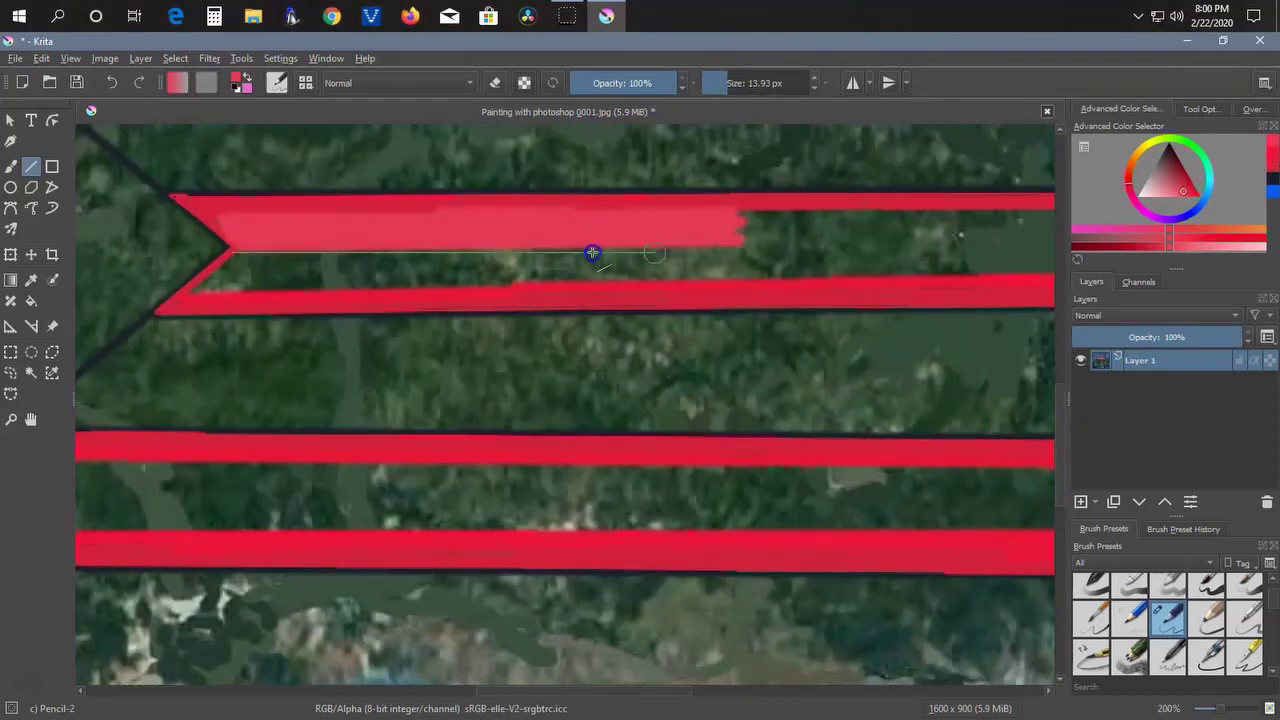
{"action": "mouse_move", "coordinate": [195, 288]}
{"action": "left_mouse_down"}
{"action": "mouse_move", "coordinate": [738, 273]}
{"action": "mouse_move", "coordinate": [409, 298]}
{"action": "mouse_move", "coordinate": [746, 322]}
{"action": "mouse_move", "coordinate": [426, 349]}
{"action": "left_mouse_up"}
{"action": "scroll", "coordinate": [600, 334], "scroll_direction": "down", "scroll_amount": 2}
{"action": "scroll", "coordinate": [723, 289], "scroll_direction": "up", "scroll_amount": 2}
{"action": "left_click_drag", "start_coordinate": [315, 535], "coordinate": [375, 485]}
{"action": "scroll", "coordinate": [375, 485], "scroll_direction": "down", "scroll_amount": 2}
{"action": "mouse_move", "coordinate": [920, 354]}
{"action": "left_mouse_down"}
{"action": "mouse_move", "coordinate": [189, 363]}
{"action": "mouse_move", "coordinate": [898, 390]}
{"action": "left_mouse_up"}
{"action": "scroll", "coordinate": [189, 363], "scroll_direction": "up", "scroll_amount": 2}
{"action": "left_click_drag", "start_coordinate": [166, 391], "coordinate": [909, 397]}
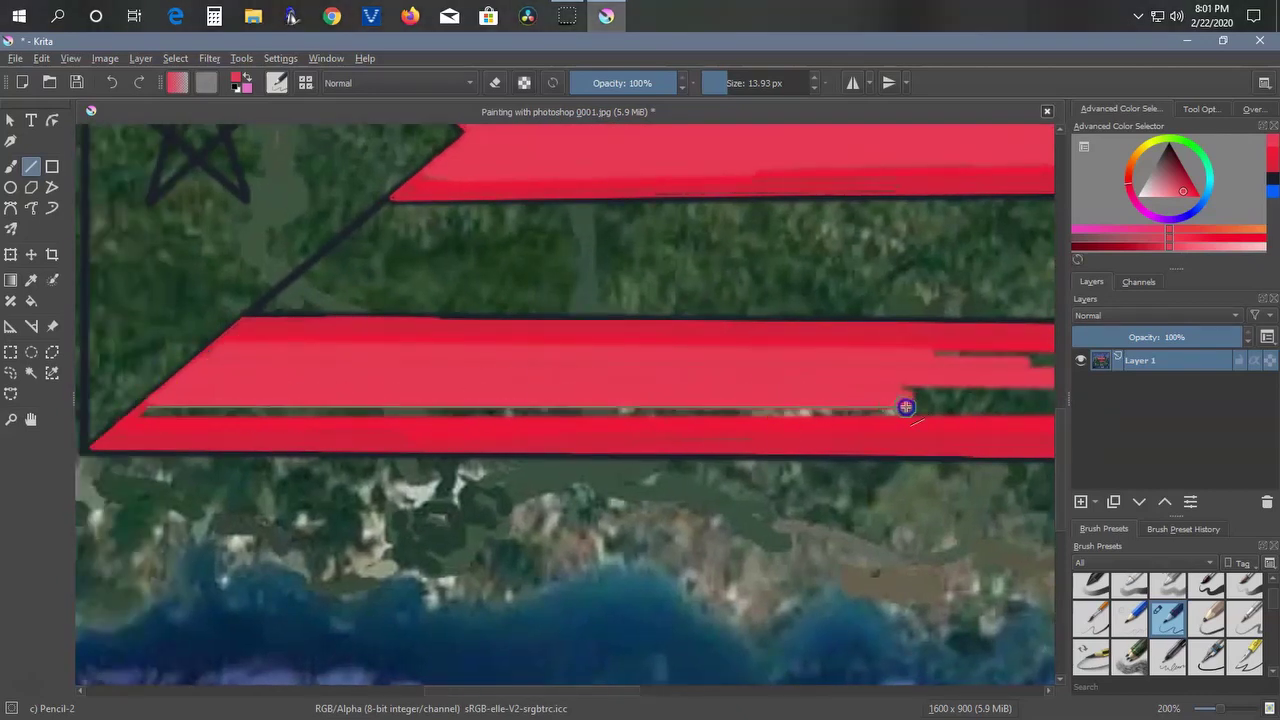
{"action": "scroll", "coordinate": [908, 411], "scroll_direction": "right", "scroll_amount": 5}
{"action": "left_click_drag", "start_coordinate": [766, 369], "coordinate": [343, 417]}
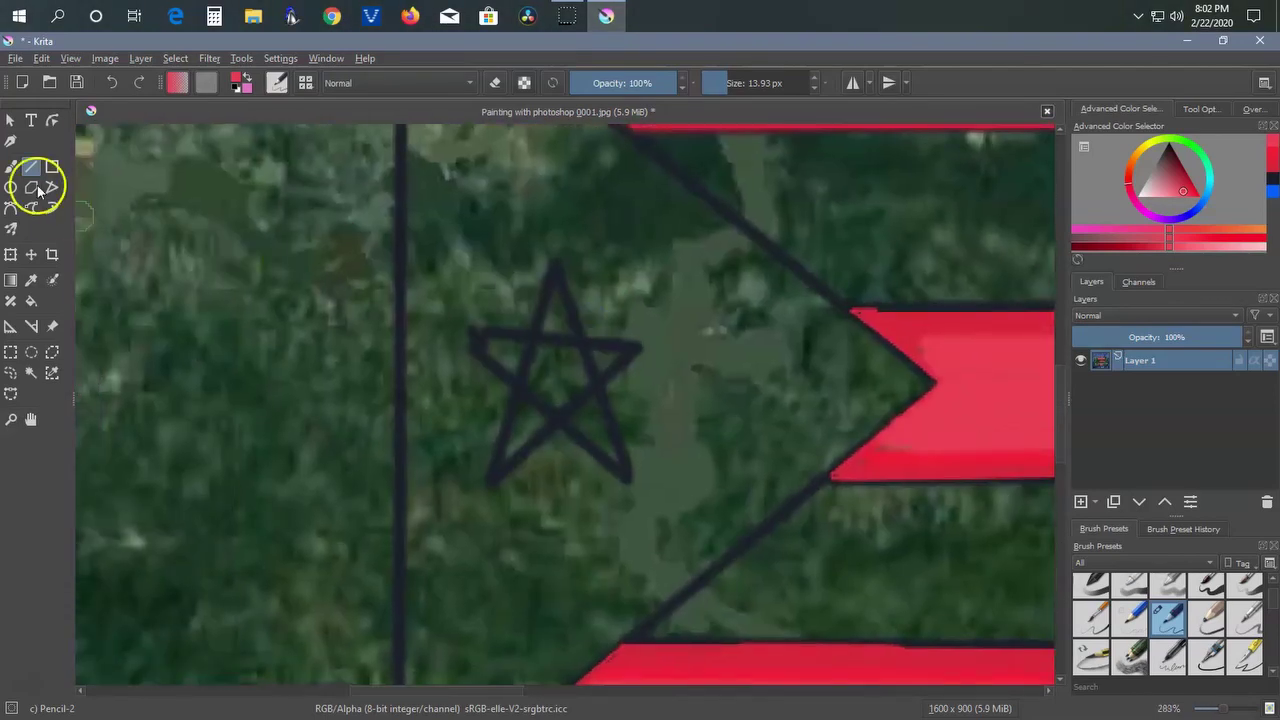
Step: Reset to black, draw a line across the star's top arms, then choose blue
{"action": "key", "text": "d"}
{"action": "left_click_drag", "start_coordinate": [472, 342], "coordinate": [625, 341]}
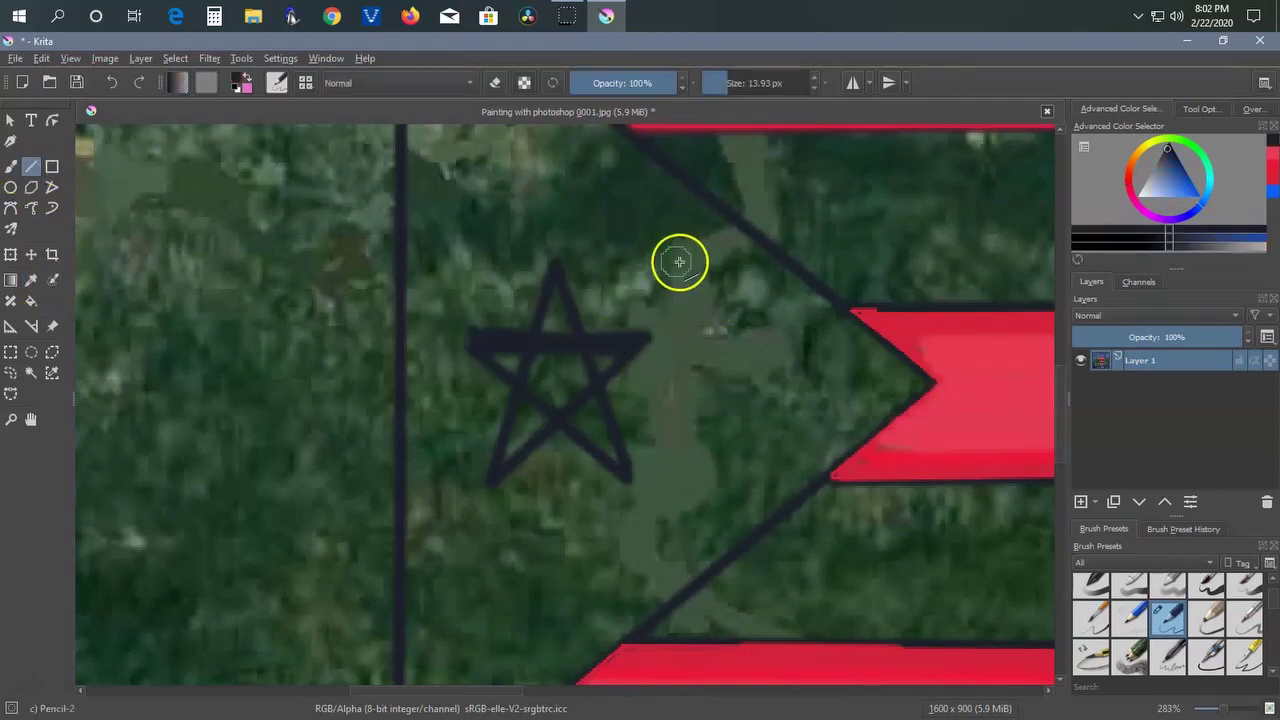
{"action": "left_click", "coordinate": [33, 282]}
{"action": "left_click", "coordinate": [279, 187]}
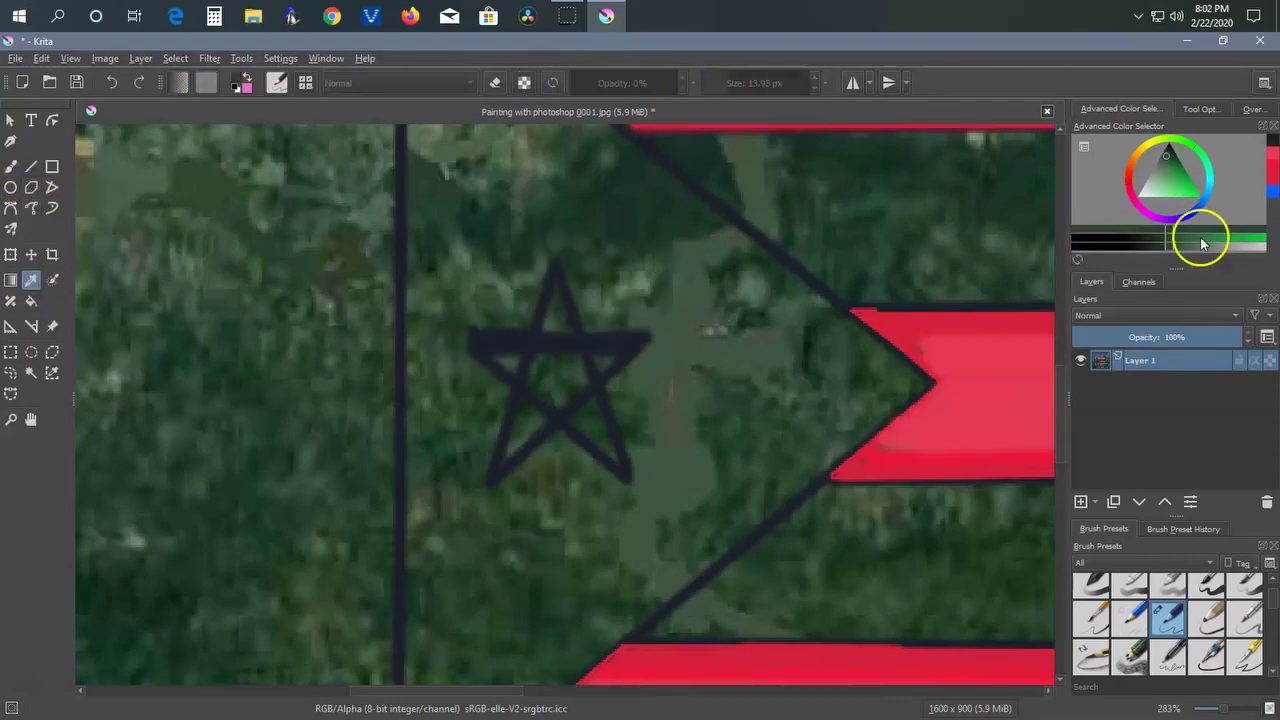
{"action": "left_click", "coordinate": [1195, 206]}
{"action": "left_click", "coordinate": [31, 176]}
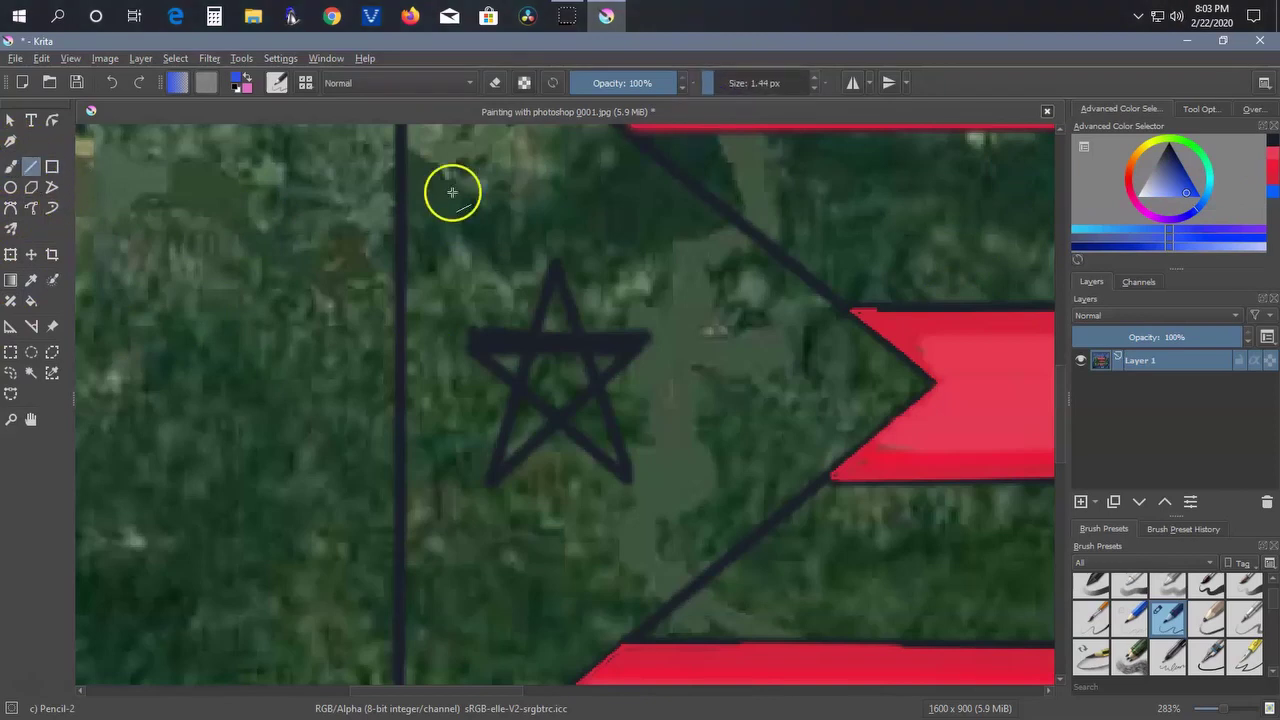
Step: Draw thick blue lines along the flag triangle's vertical and diagonal edges
{"action": "left_click_drag", "start_coordinate": [524, 243], "coordinate": [669, 487]}
{"action": "left_click_drag", "start_coordinate": [586, 229], "coordinate": [578, 658]}
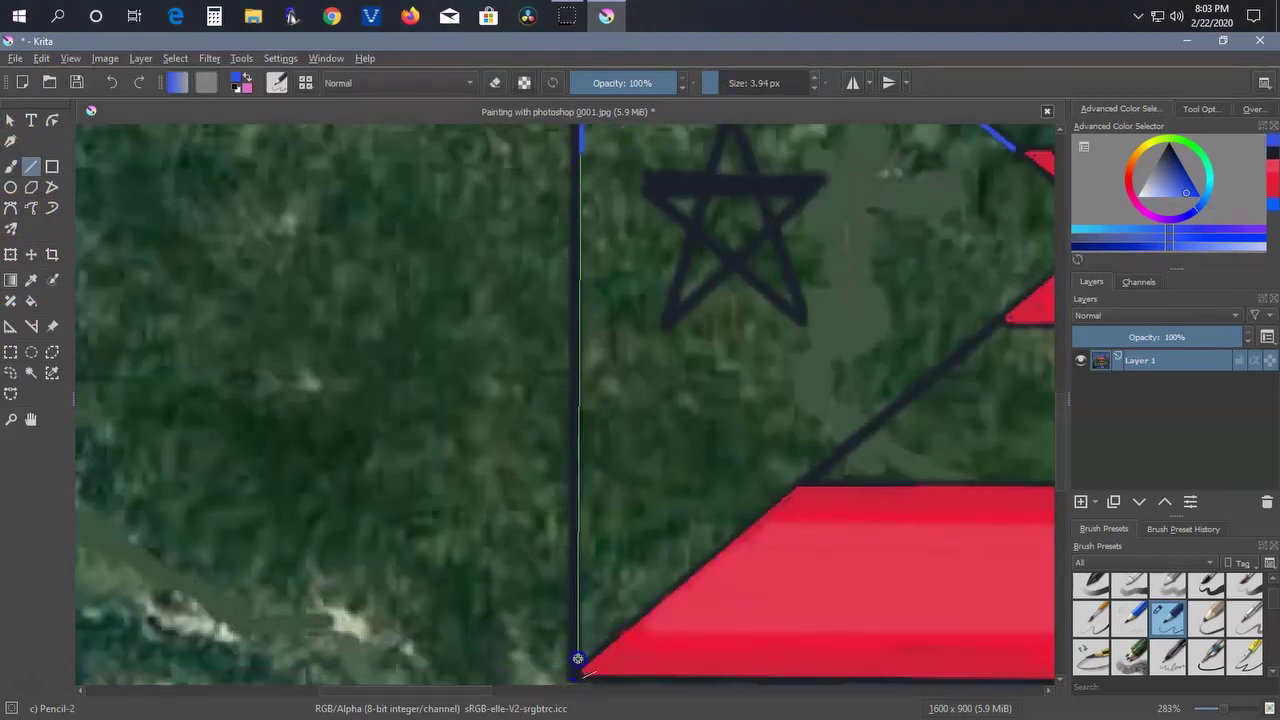
{"action": "left_click_drag", "start_coordinate": [1010, 295], "coordinate": [583, 648]}
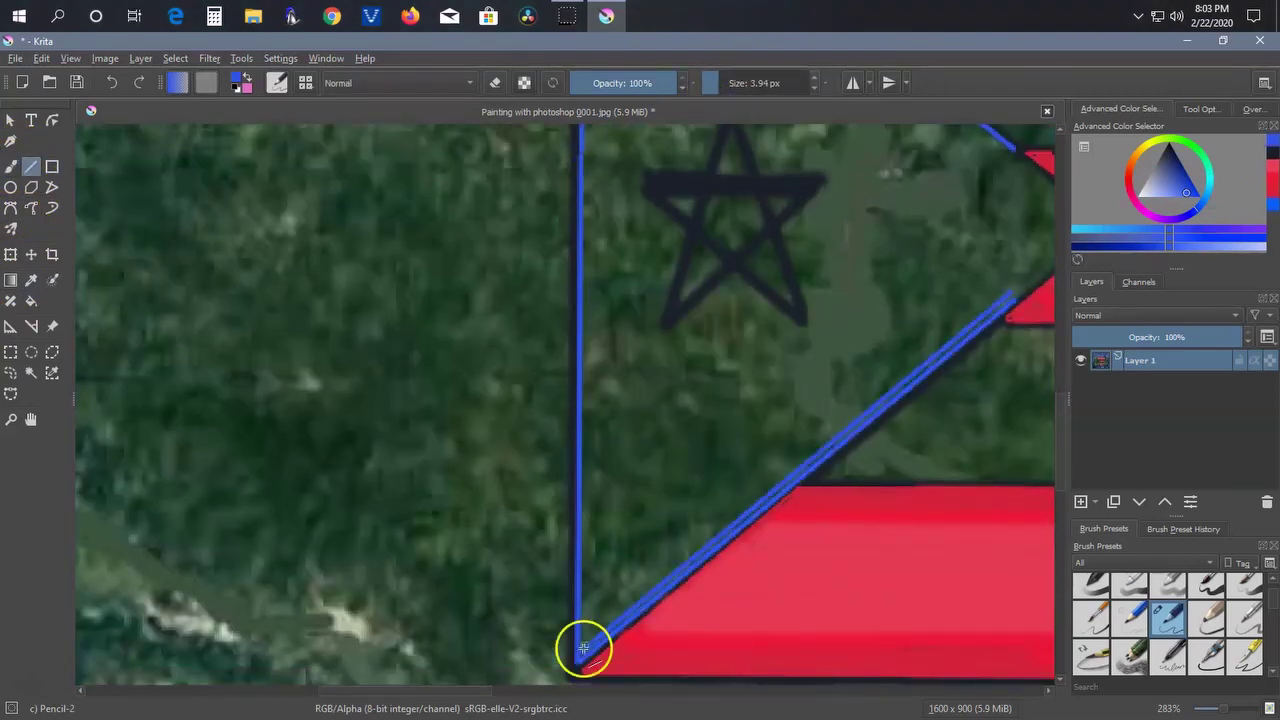
{"action": "left_click_drag", "start_coordinate": [635, 350], "coordinate": [582, 172]}
{"action": "scroll", "coordinate": [582, 172], "scroll_direction": "up", "scroll_amount": 5}
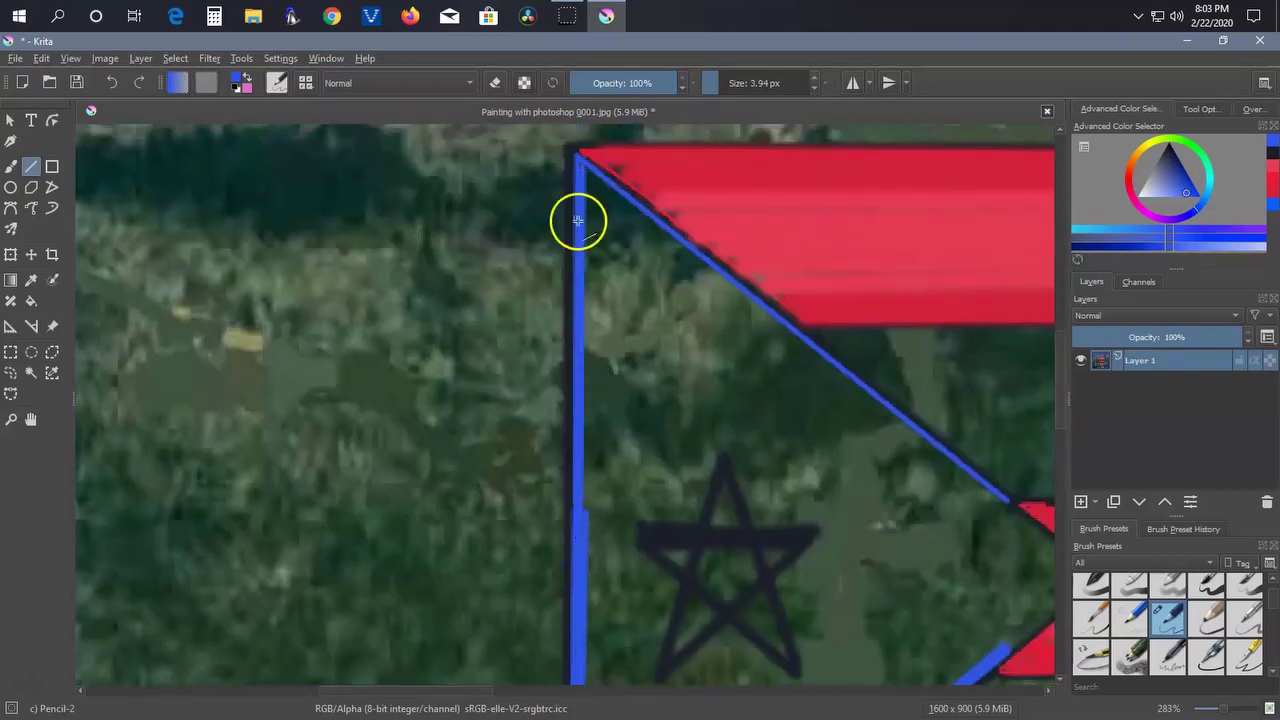
{"action": "mouse_move", "coordinate": [819, 379]}
{"action": "left_mouse_down"}
{"action": "mouse_move", "coordinate": [1012, 503]}
{"action": "mouse_move", "coordinate": [695, 356]}
{"action": "left_mouse_up"}
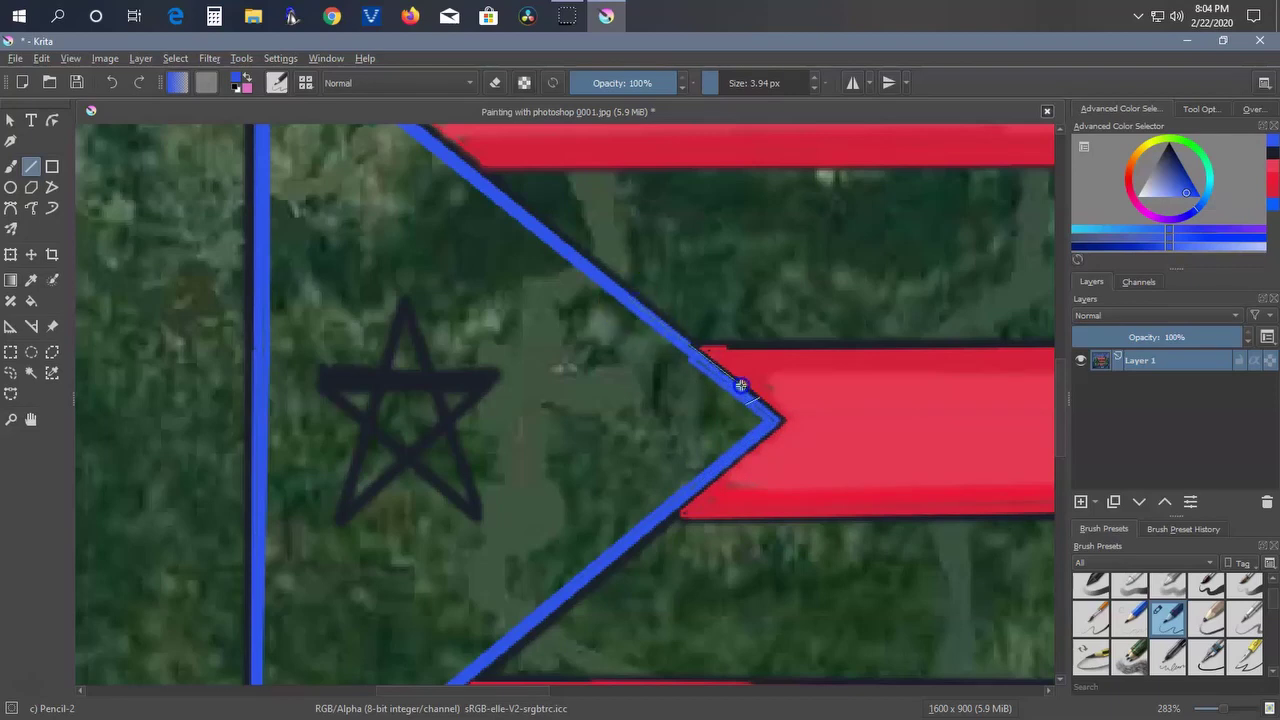
Step: Trace the star's arms with blue lines, including the upper-left arm
{"action": "left_click_drag", "start_coordinate": [747, 395], "coordinate": [761, 197]}
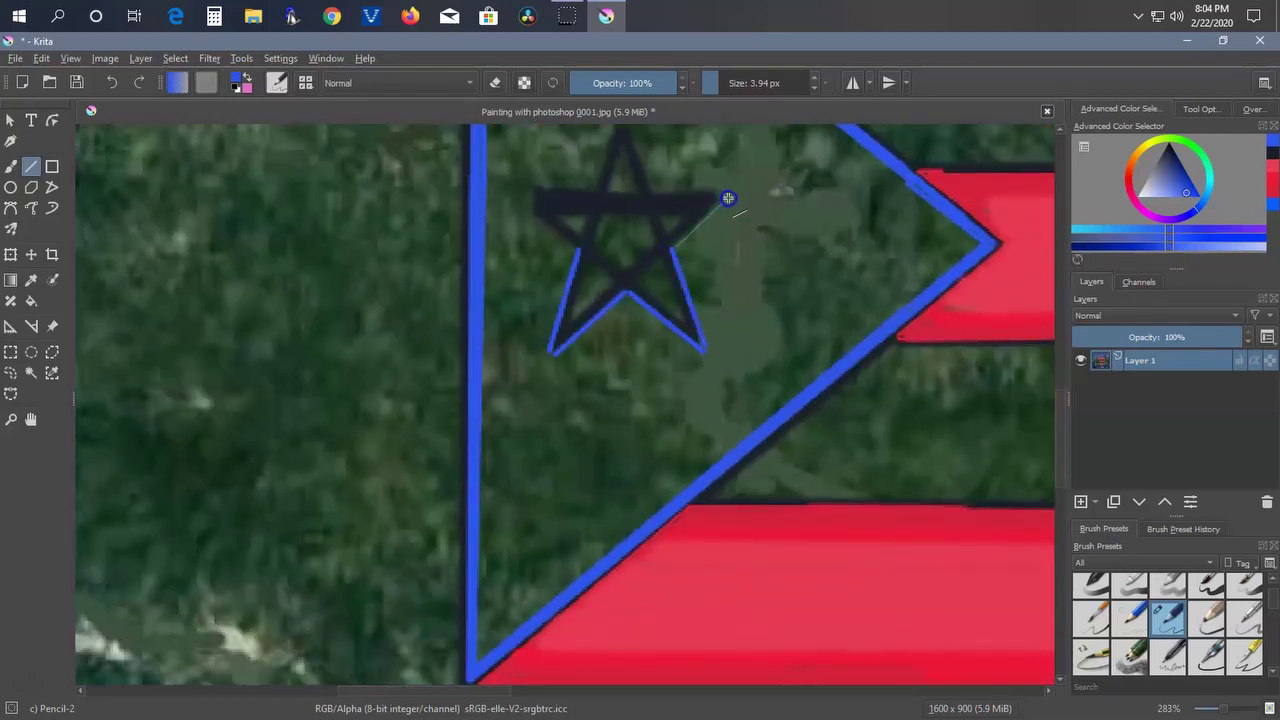
{"action": "left_click_drag", "start_coordinate": [577, 245], "coordinate": [524, 198]}
{"action": "scroll", "coordinate": [645, 180], "scroll_direction": "up", "scroll_amount": 3}
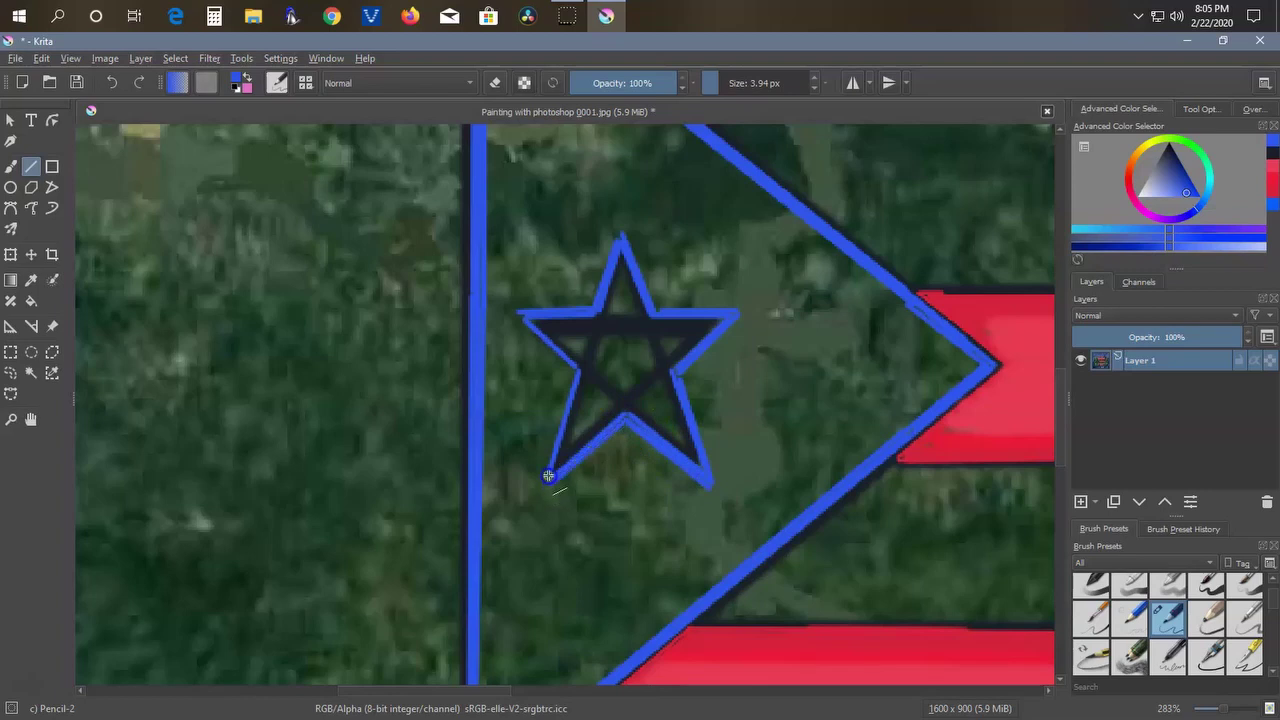
{"action": "left_click_drag", "start_coordinate": [544, 349], "coordinate": [577, 372]}
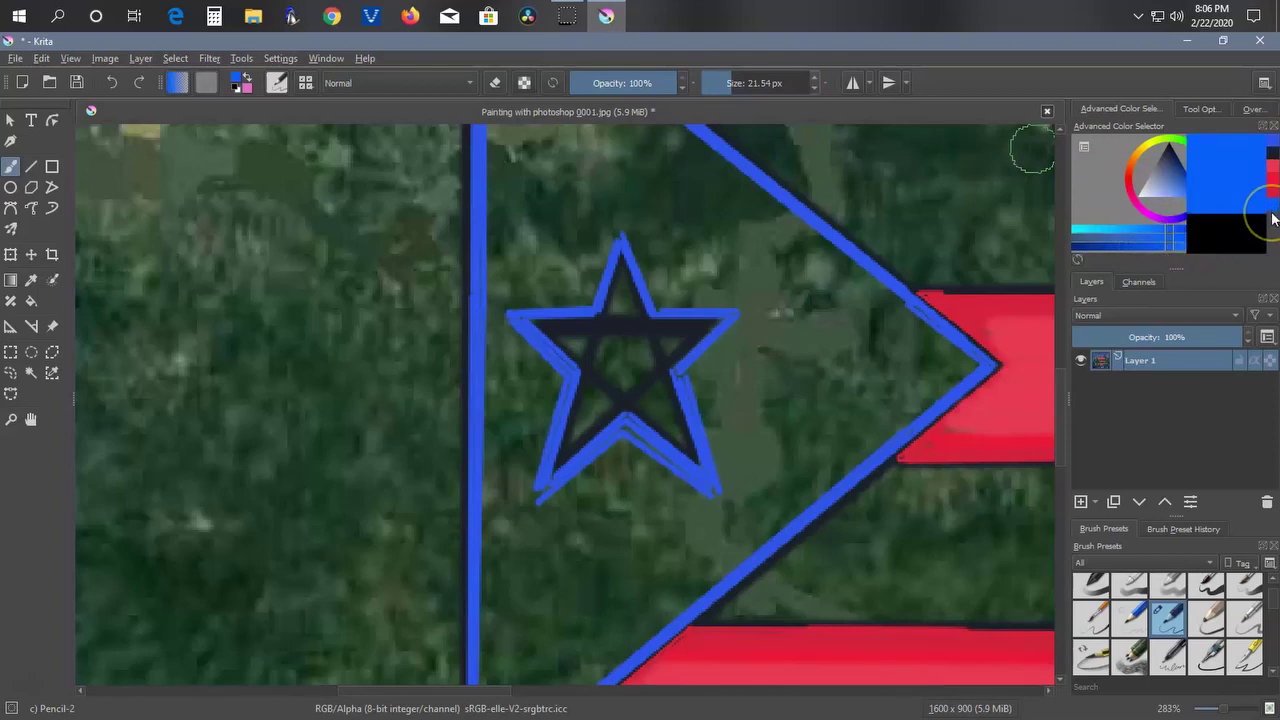
Step: Switch to a more saturated blue and retrace the triangle's diagonal edge
{"action": "left_click", "coordinate": [1200, 196]}
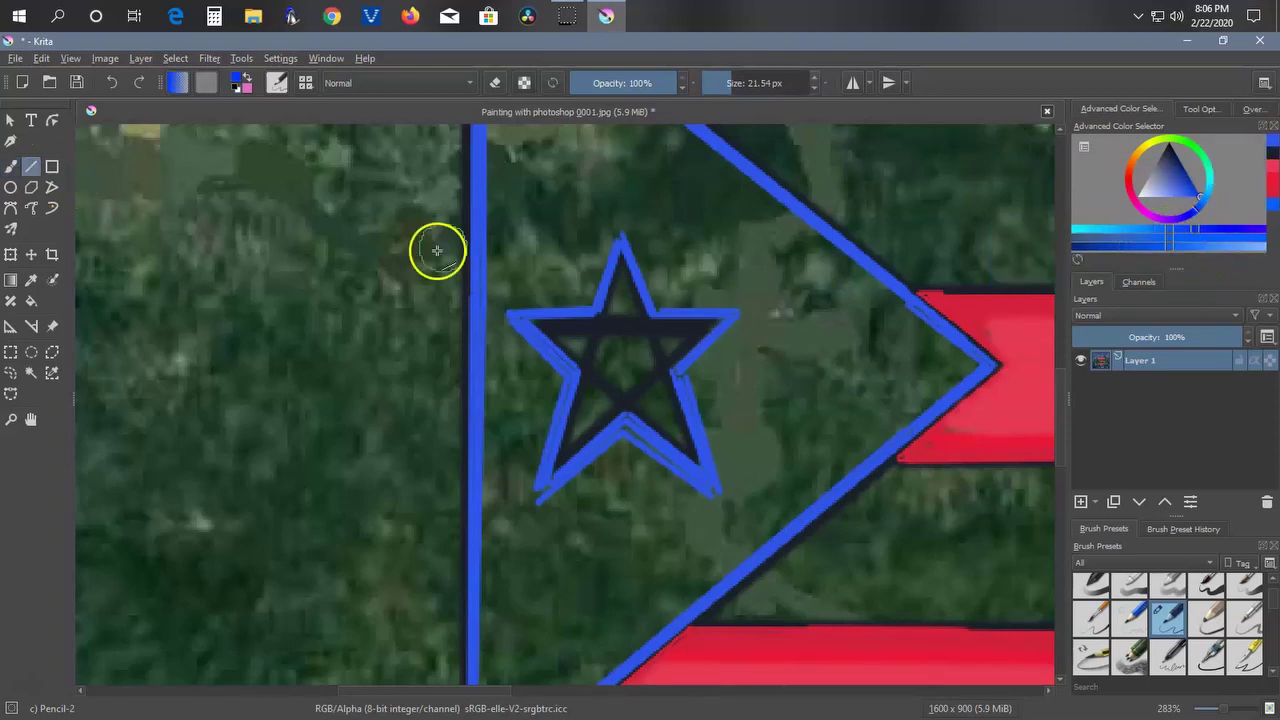
{"action": "scroll", "coordinate": [437, 250], "scroll_direction": "down", "scroll_amount": 1}
{"action": "left_click_drag", "start_coordinate": [855, 347], "coordinate": [855, 347]}
{"action": "scroll", "coordinate": [760, 437], "scroll_direction": "up", "scroll_amount": 2}
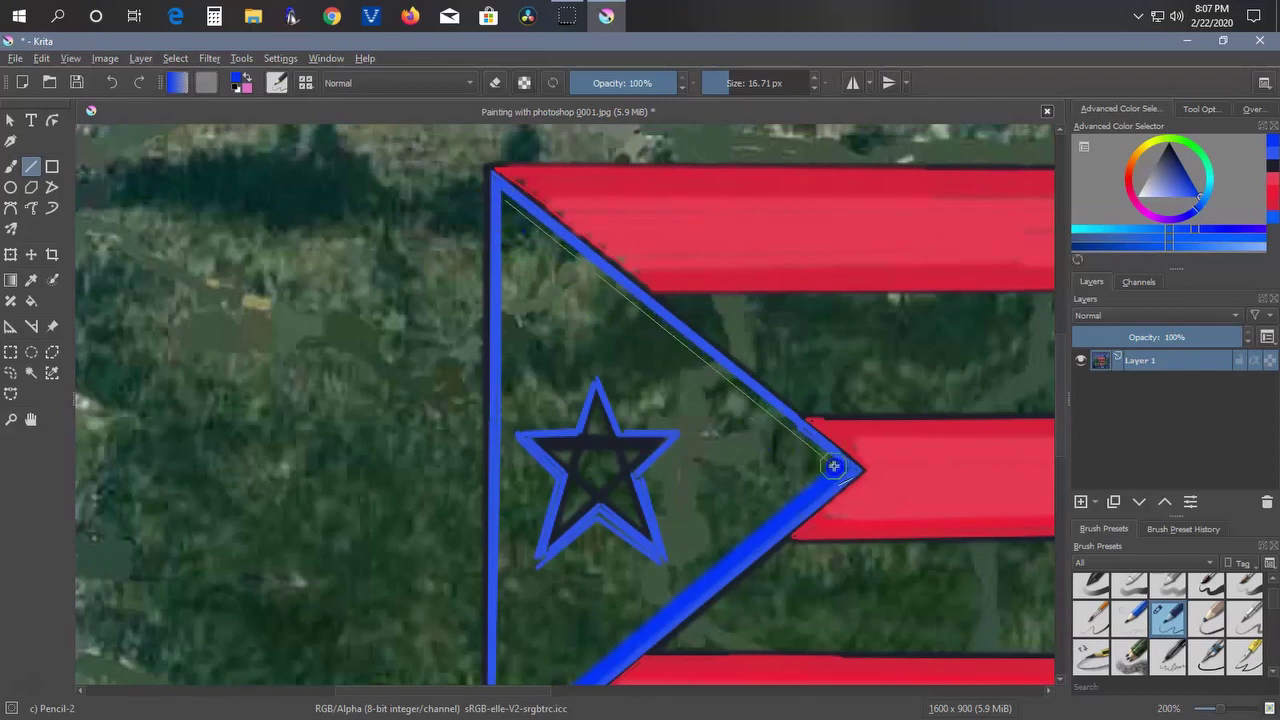
{"action": "scroll", "coordinate": [503, 423], "scroll_direction": "down", "scroll_amount": 4}
Step: Thicken the blue left edge and diagonal, filling the triangle's green gaps with blue
{"action": "left_click_drag", "start_coordinate": [503, 423], "coordinate": [526, 493]}
{"action": "left_click_drag", "start_coordinate": [533, 470], "coordinate": [852, 224]}
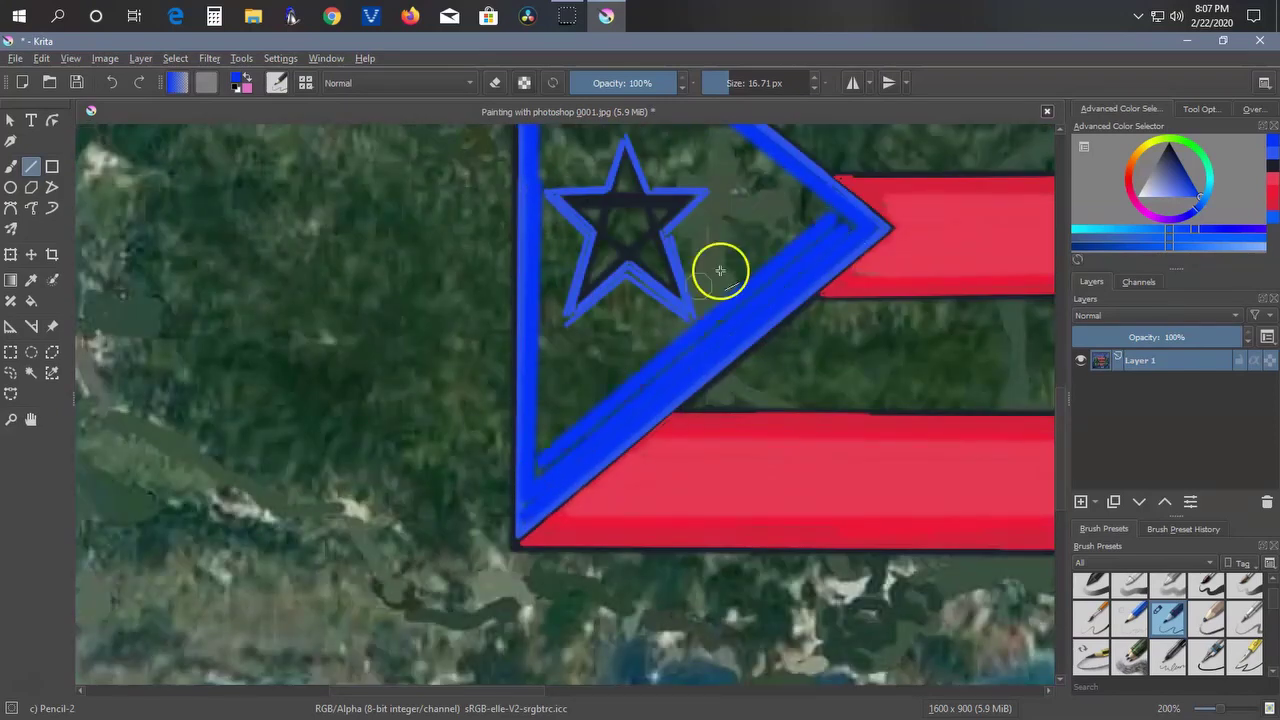
{"action": "scroll", "coordinate": [771, 167], "scroll_direction": "up", "scroll_amount": 3}
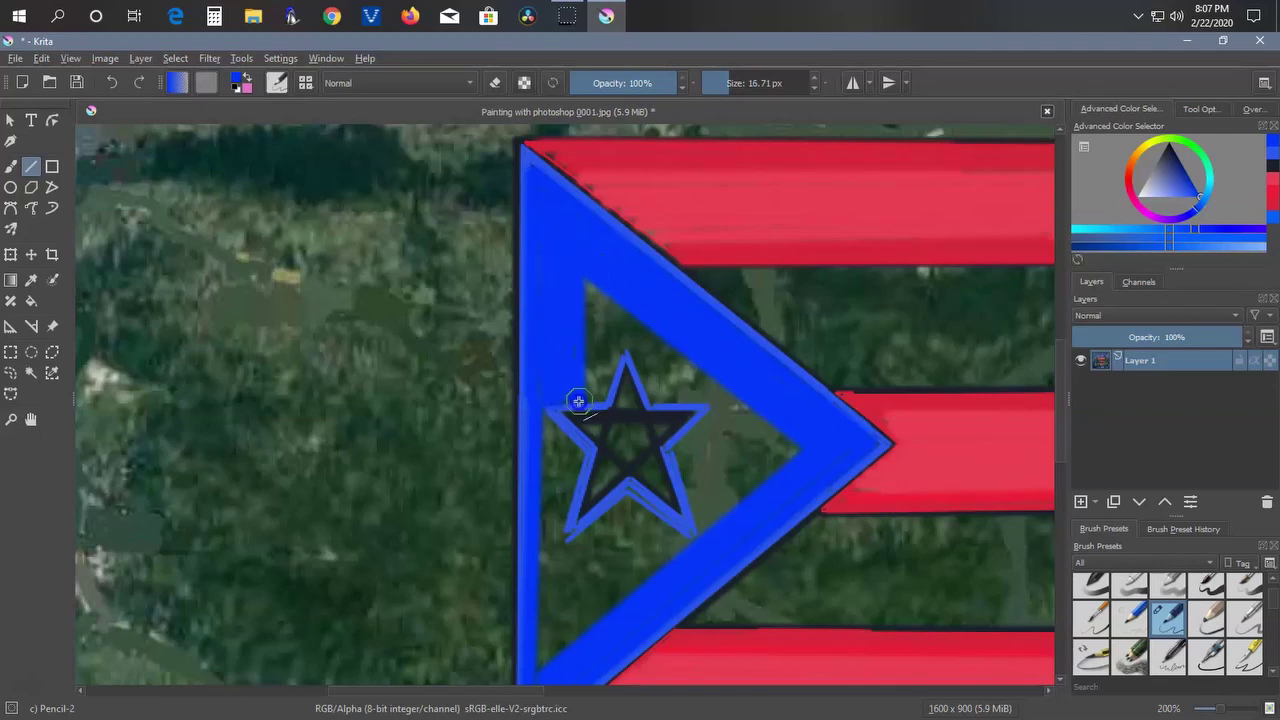
{"action": "left_click_drag", "start_coordinate": [607, 374], "coordinate": [633, 321]}
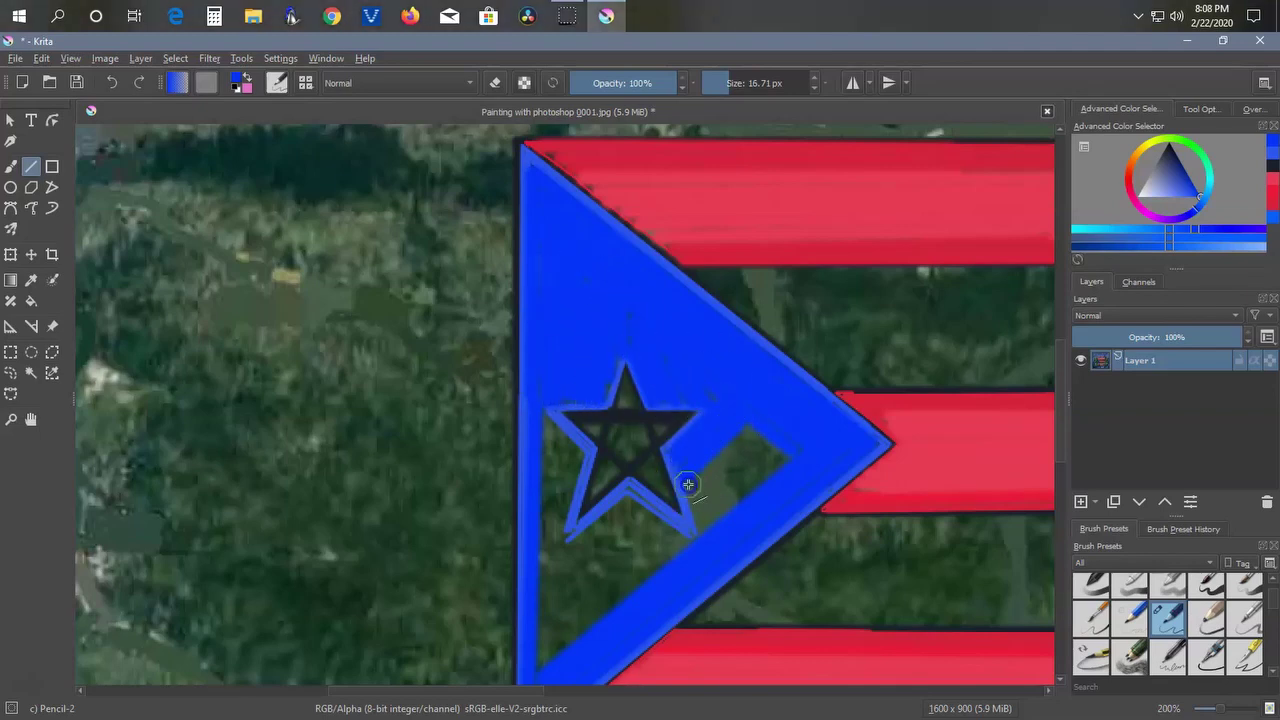
{"action": "left_click_drag", "start_coordinate": [691, 533], "coordinate": [535, 593]}
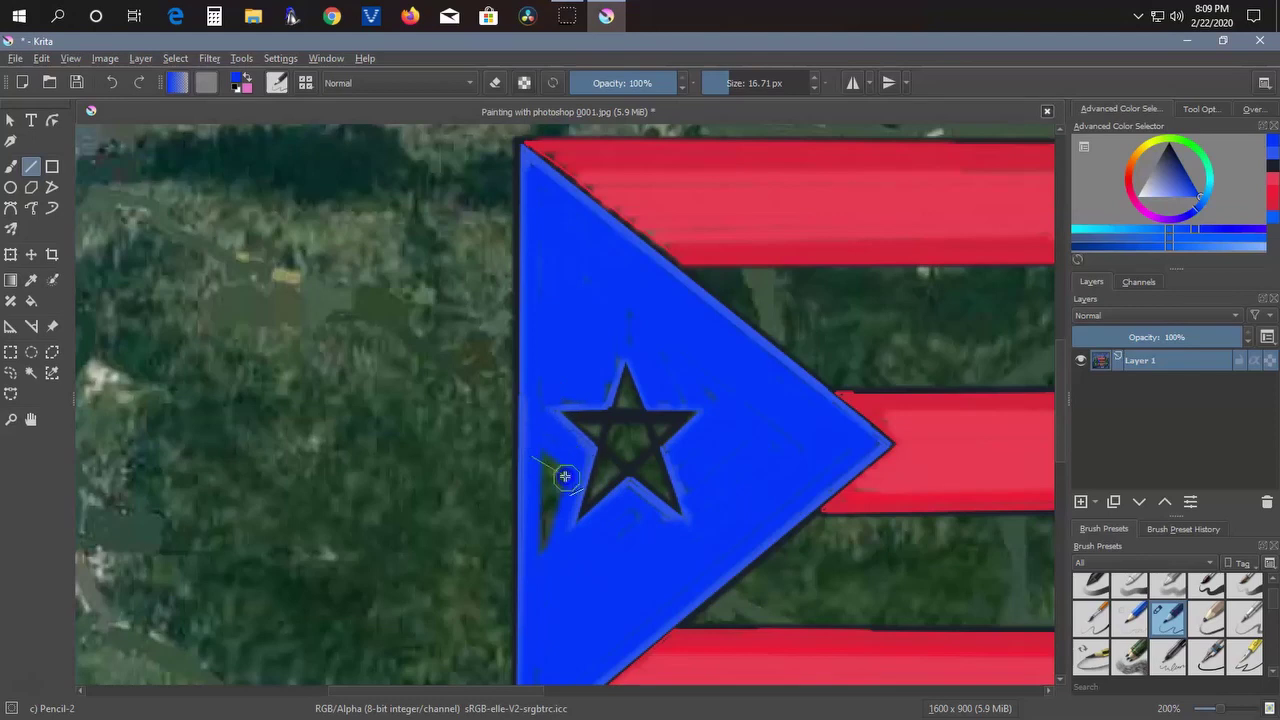
Step: Pick near-white, trace the star's outline with lines, then brush-fill its interior white
{"action": "left_click", "coordinate": [1146, 202]}
{"action": "left_click_drag", "start_coordinate": [724, 82], "coordinate": [731, 82]}
{"action": "scroll", "coordinate": [634, 439], "scroll_direction": "up", "scroll_amount": 3}
{"action": "mouse_move", "coordinate": [573, 229]}
{"action": "left_mouse_down"}
{"action": "mouse_move", "coordinate": [735, 653]}
{"action": "mouse_move", "coordinate": [392, 363]}
{"action": "left_mouse_up"}
{"action": "left_click_drag", "start_coordinate": [775, 363], "coordinate": [440, 662]}
{"action": "left_click_drag", "start_coordinate": [393, 363], "coordinate": [775, 363]}
{"action": "key", "text": "b"}
{"action": "mouse_move", "coordinate": [442, 372]}
{"action": "left_mouse_down"}
{"action": "mouse_move", "coordinate": [526, 374]}
{"action": "mouse_move", "coordinate": [563, 420]}
{"action": "mouse_move", "coordinate": [583, 289]}
{"action": "mouse_move", "coordinate": [743, 380]}
{"action": "mouse_move", "coordinate": [651, 511]}
{"action": "mouse_move", "coordinate": [706, 609]}
{"action": "mouse_move", "coordinate": [606, 486]}
{"action": "mouse_move", "coordinate": [533, 558]}
{"action": "mouse_move", "coordinate": [523, 531]}
{"action": "left_mouse_up"}
Step: With a thin brush, draw white straight lines under the top red stripe's edge
{"action": "scroll", "coordinate": [623, 480], "scroll_direction": "down", "scroll_amount": 5}
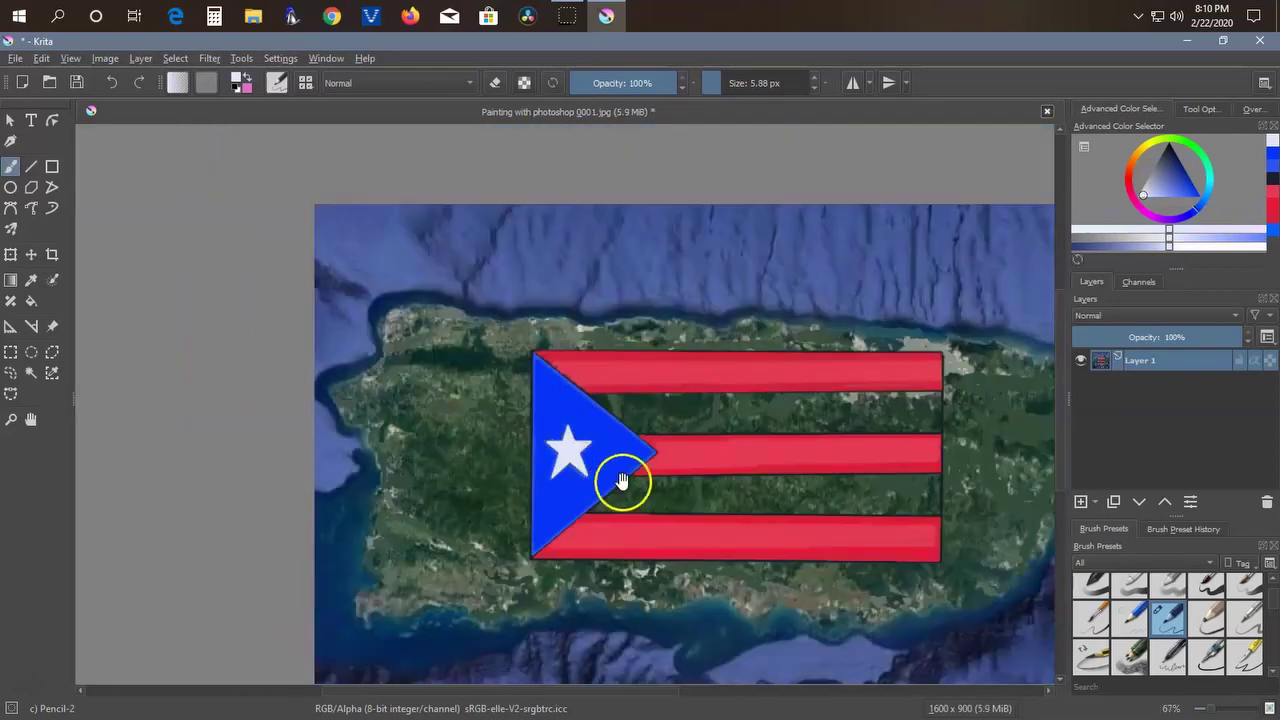
{"action": "scroll", "coordinate": [600, 470], "scroll_direction": "up", "scroll_amount": 1}
{"action": "scroll", "coordinate": [125, 322], "scroll_direction": "up", "scroll_amount": 3}
{"action": "scroll", "coordinate": [183, 314], "scroll_direction": "up", "scroll_amount": 2}
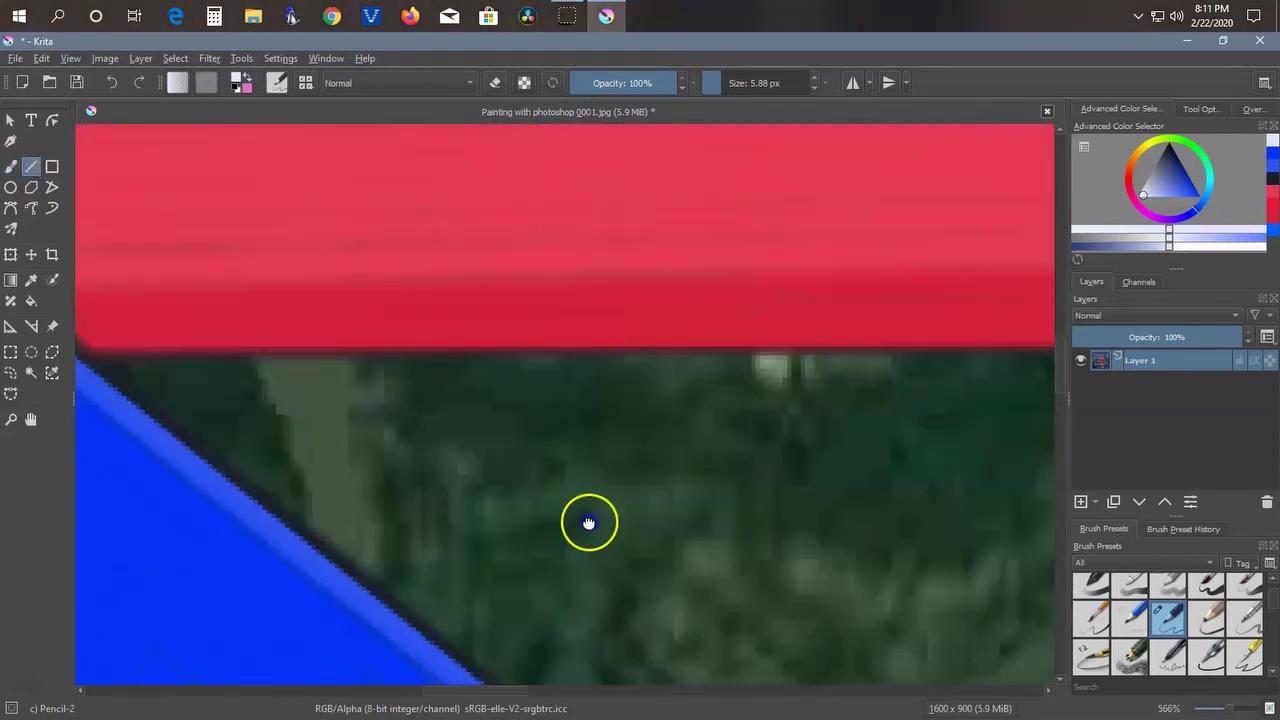
{"action": "scroll", "coordinate": [586, 523], "scroll_direction": "up", "scroll_amount": 1}
{"action": "key", "text": "v"}
{"action": "left_click", "coordinate": [714, 92]}
{"action": "mouse_move", "coordinate": [300, 397]}
{"action": "left_mouse_down"}
{"action": "mouse_move", "coordinate": [703, 415]}
{"action": "mouse_move", "coordinate": [990, 397]}
{"action": "mouse_move", "coordinate": [700, 686]}
{"action": "left_mouse_up"}
{"action": "scroll", "coordinate": [700, 600], "scroll_direction": "down", "scroll_amount": 1}
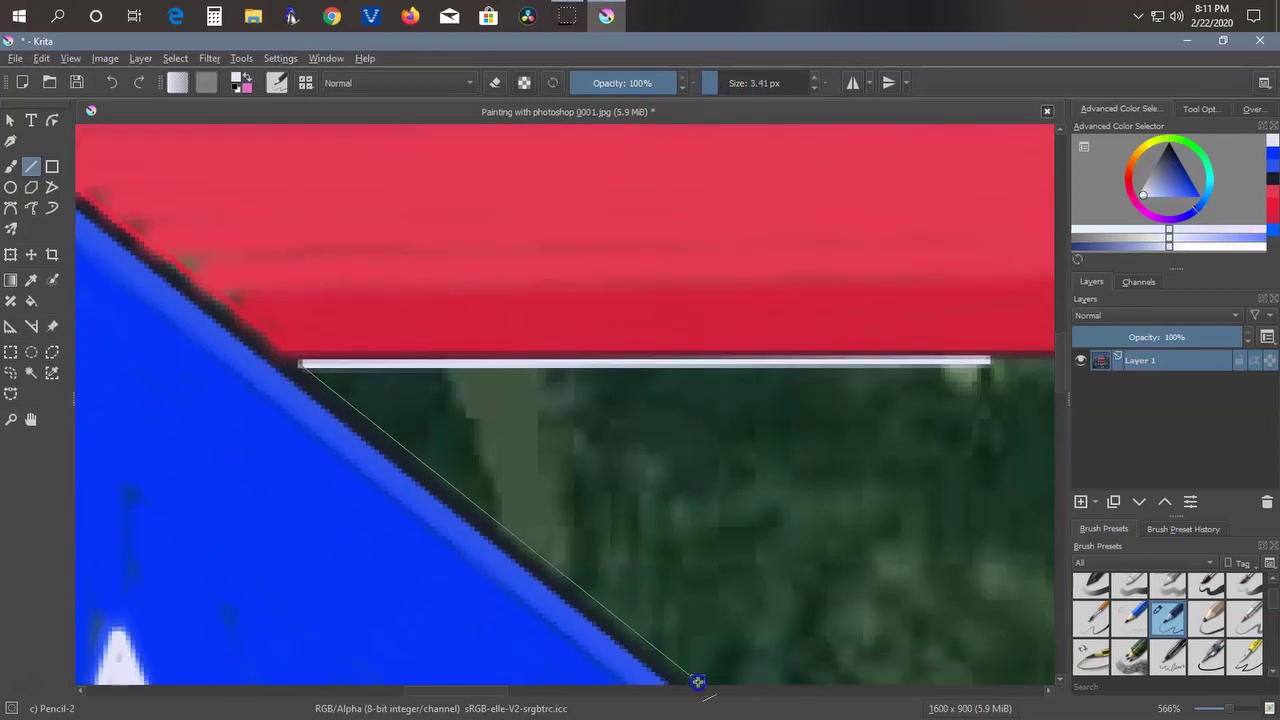
{"action": "scroll", "coordinate": [700, 600], "scroll_direction": "down", "scroll_amount": 3}
{"action": "scroll", "coordinate": [750, 485], "scroll_direction": "down", "scroll_amount": 1}
{"action": "mouse_move", "coordinate": [677, 491]}
{"action": "left_mouse_down"}
{"action": "mouse_move", "coordinate": [560, 470]}
{"action": "mouse_move", "coordinate": [554, 363]}
{"action": "left_mouse_up"}
Step: Continue the thin white outline around the first green band
{"action": "scroll", "coordinate": [677, 491], "scroll_direction": "down", "scroll_amount": 1}
{"action": "scroll", "coordinate": [677, 491], "scroll_direction": "right", "scroll_amount": 3}
{"action": "scroll", "coordinate": [560, 470], "scroll_direction": "right", "scroll_amount": 3}
{"action": "scroll", "coordinate": [560, 470], "scroll_direction": "up", "scroll_amount": 2}
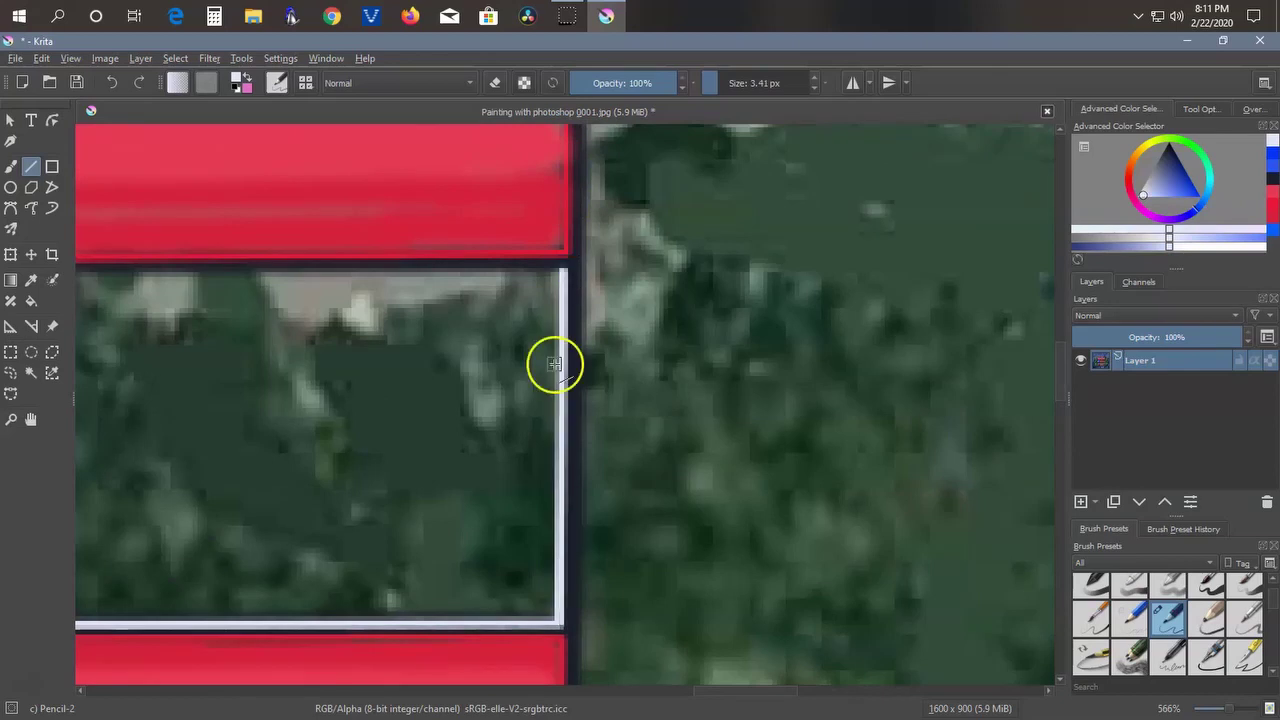
{"action": "scroll", "coordinate": [554, 363], "scroll_direction": "left", "scroll_amount": 5}
{"action": "scroll", "coordinate": [989, 403], "scroll_direction": "left", "scroll_amount": 15}
{"action": "mouse_move", "coordinate": [989, 403]}
{"action": "left_mouse_down"}
{"action": "mouse_move", "coordinate": [964, 487]}
{"action": "mouse_move", "coordinate": [810, 126]}
{"action": "mouse_move", "coordinate": [336, 387]}
{"action": "left_mouse_up"}
{"action": "scroll", "coordinate": [964, 487], "scroll_direction": "down", "scroll_amount": 3}
{"action": "scroll", "coordinate": [580, 457], "scroll_direction": "down", "scroll_amount": 2}
{"action": "scroll", "coordinate": [363, 414], "scroll_direction": "up", "scroll_amount": 5}
{"action": "scroll", "coordinate": [834, 171], "scroll_direction": "down", "scroll_amount": 3}
{"action": "scroll", "coordinate": [343, 357], "scroll_direction": "right", "scroll_amount": 10}
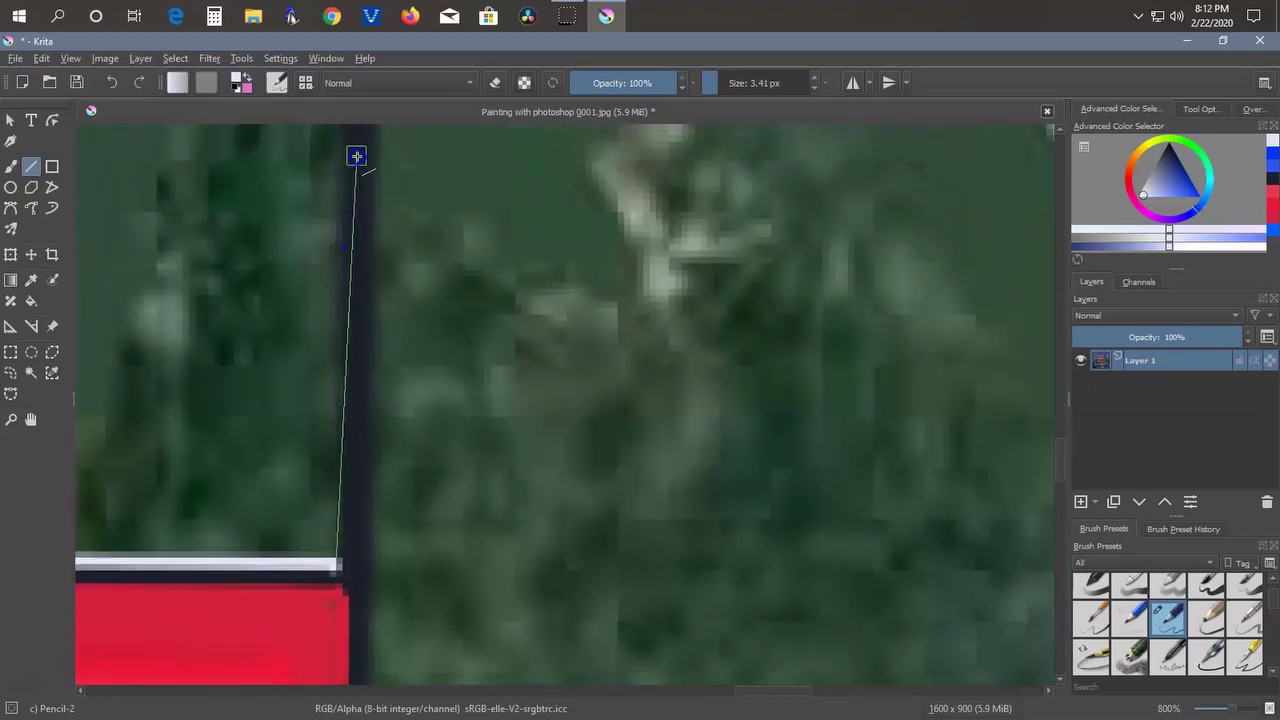
Step: Zoom out, enlarge the brush slightly, and outline the second green band in white
{"action": "key", "text": "minus"}
{"action": "key", "text": "minus"}
{"action": "key", "text": "minus"}
{"action": "key", "text": "minus"}
{"action": "key", "text": "minus"}
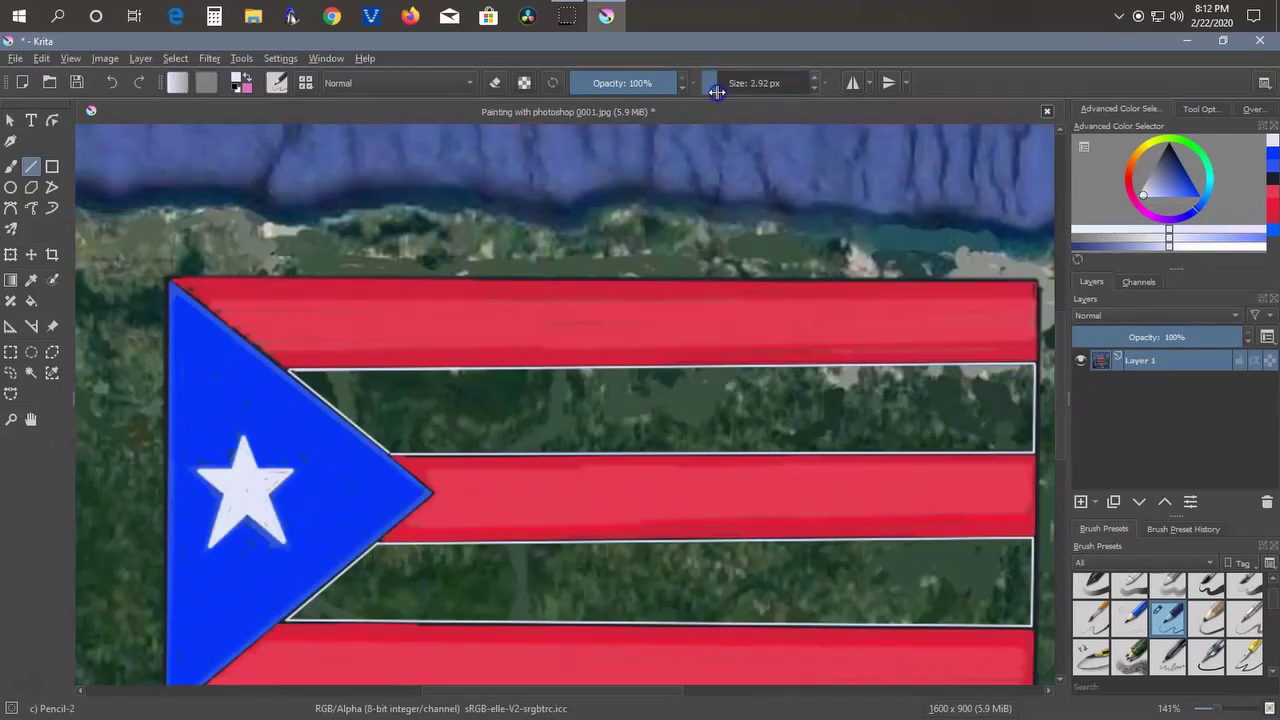
{"action": "left_click", "coordinate": [717, 92]}
{"action": "scroll", "coordinate": [428, 380], "scroll_direction": "up", "scroll_amount": 4}
{"action": "left_click_drag", "start_coordinate": [186, 364], "coordinate": [489, 593]}
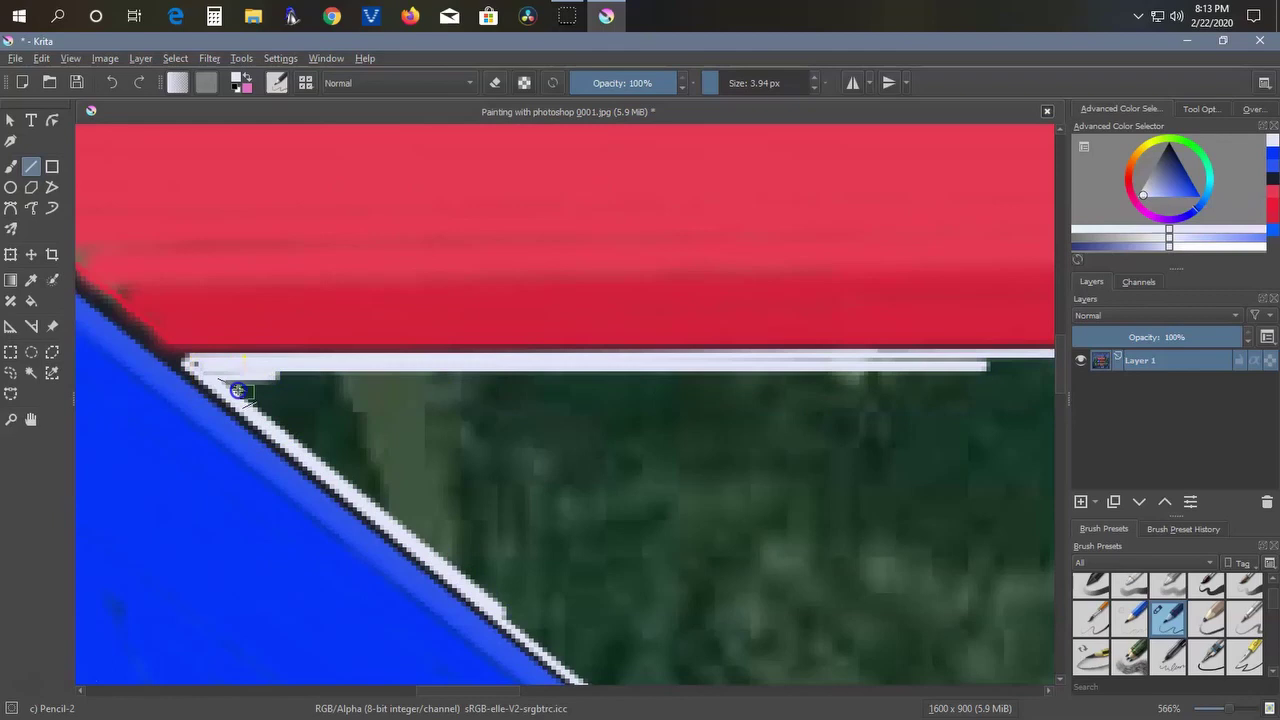
{"action": "scroll", "coordinate": [238, 390], "scroll_direction": "down", "scroll_amount": 5}
{"action": "scroll", "coordinate": [290, 442], "scroll_direction": "up", "scroll_amount": 5}
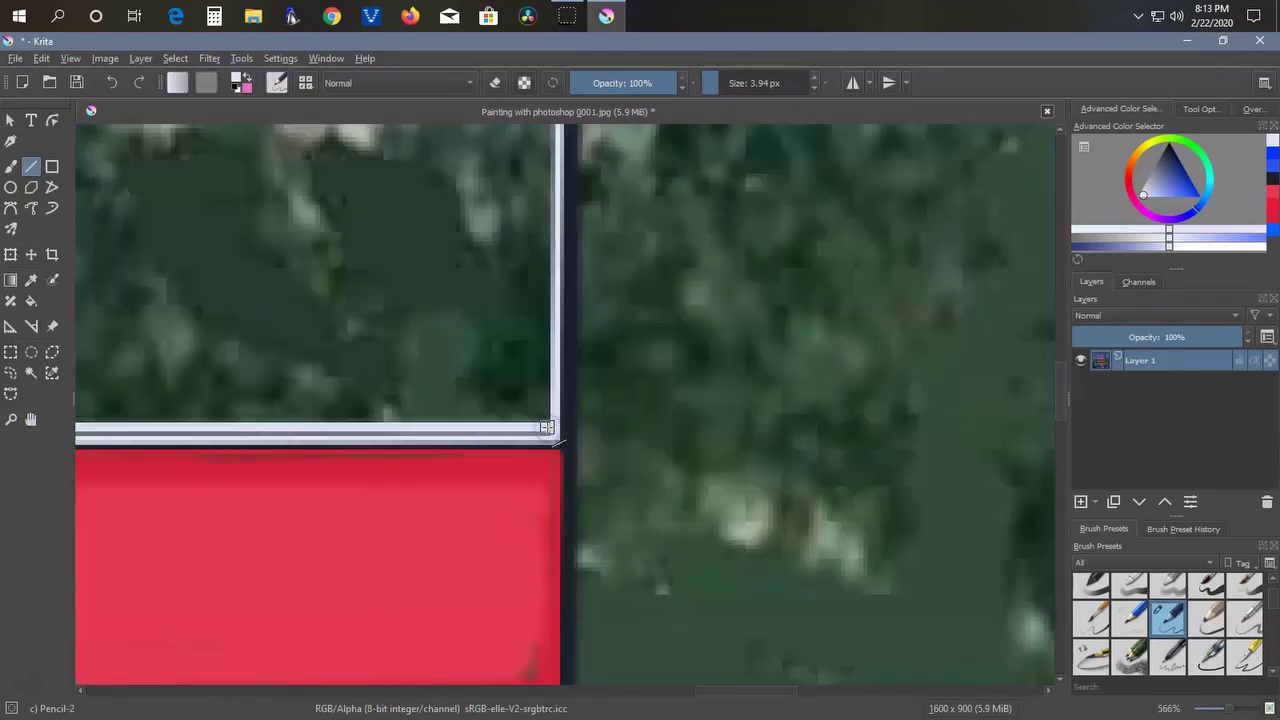
{"action": "scroll", "coordinate": [600, 450], "scroll_direction": "left", "scroll_amount": 5}
{"action": "scroll", "coordinate": [634, 443], "scroll_direction": "down", "scroll_amount": 5}
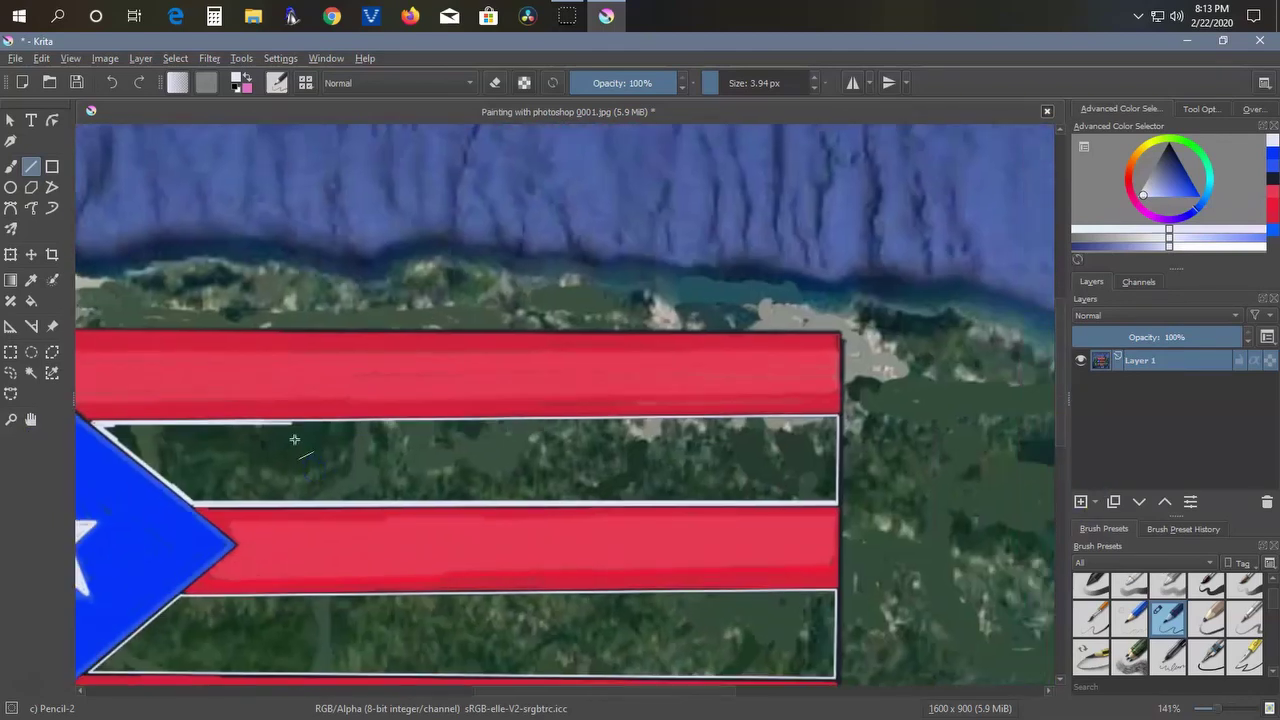
{"action": "scroll", "coordinate": [957, 466], "scroll_direction": "up", "scroll_amount": 4}
{"action": "left_click_drag", "start_coordinate": [1037, 456], "coordinate": [1045, 456]}
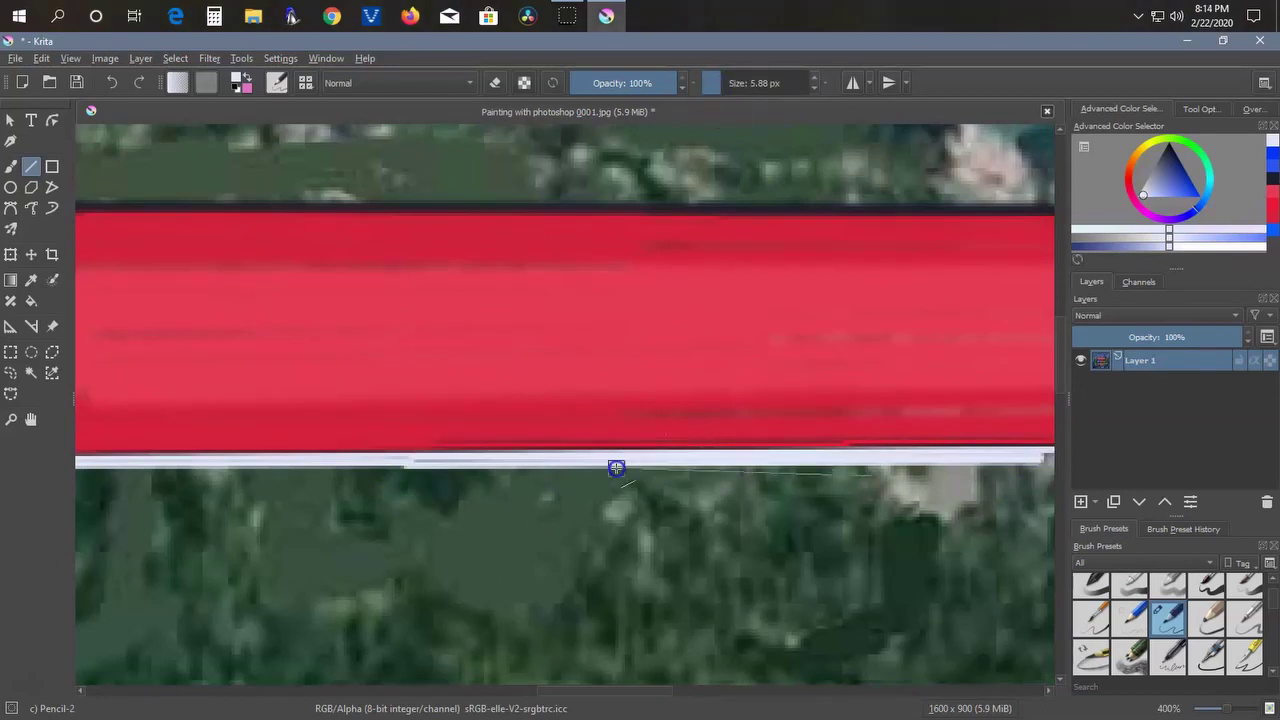
{"action": "scroll", "coordinate": [560, 330], "scroll_direction": "down", "scroll_amount": 2}
{"action": "scroll", "coordinate": [501, 189], "scroll_direction": "right", "scroll_amount": 3}
Step: Paint wide white strokes across the first green band until it is covered
{"action": "left_click_drag", "start_coordinate": [640, 400], "coordinate": [486, 397]}
{"action": "mouse_move", "coordinate": [204, 442]}
{"action": "left_mouse_down"}
{"action": "mouse_move", "coordinate": [815, 442]}
{"action": "mouse_move", "coordinate": [866, 477]}
{"action": "mouse_move", "coordinate": [306, 529]}
{"action": "left_mouse_up"}
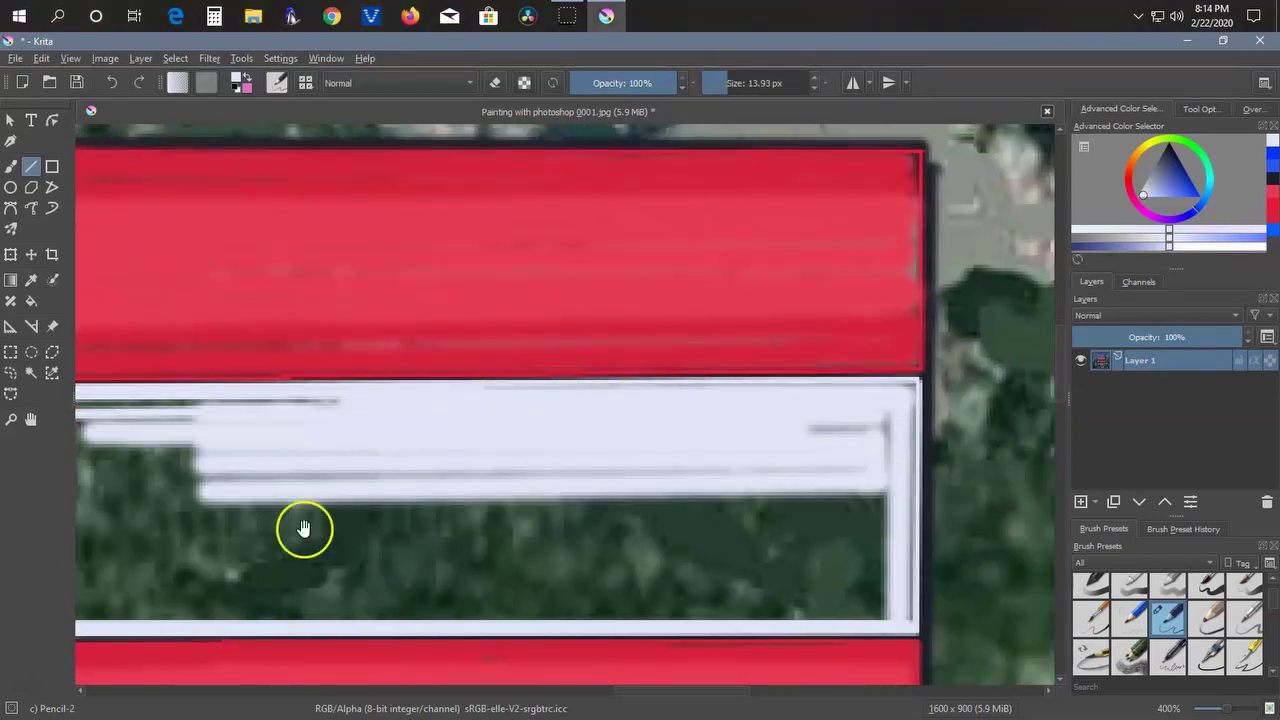
{"action": "scroll", "coordinate": [270, 440], "scroll_direction": "down", "scroll_amount": 3}
{"action": "left_click_drag", "start_coordinate": [190, 415], "coordinate": [925, 420]}
{"action": "scroll", "coordinate": [80, 408], "scroll_direction": "left", "scroll_amount": 5}
{"action": "mouse_move", "coordinate": [569, 414]}
{"action": "left_mouse_down"}
{"action": "mouse_move", "coordinate": [577, 382]}
{"action": "mouse_move", "coordinate": [891, 434]}
{"action": "left_mouse_up"}
{"action": "scroll", "coordinate": [857, 357], "scroll_direction": "right", "scroll_amount": 5}
{"action": "mouse_move", "coordinate": [580, 434]}
{"action": "left_mouse_down"}
{"action": "mouse_move", "coordinate": [1014, 420]}
{"action": "mouse_move", "coordinate": [860, 401]}
{"action": "left_mouse_up"}
{"action": "left_click_drag", "start_coordinate": [750, 86], "coordinate": [666, 83]}
{"action": "mouse_move", "coordinate": [206, 274]}
{"action": "left_mouse_down"}
{"action": "mouse_move", "coordinate": [594, 262]}
{"action": "mouse_move", "coordinate": [851, 280]}
{"action": "mouse_move", "coordinate": [946, 302]}
{"action": "mouse_move", "coordinate": [619, 391]}
{"action": "left_mouse_up"}
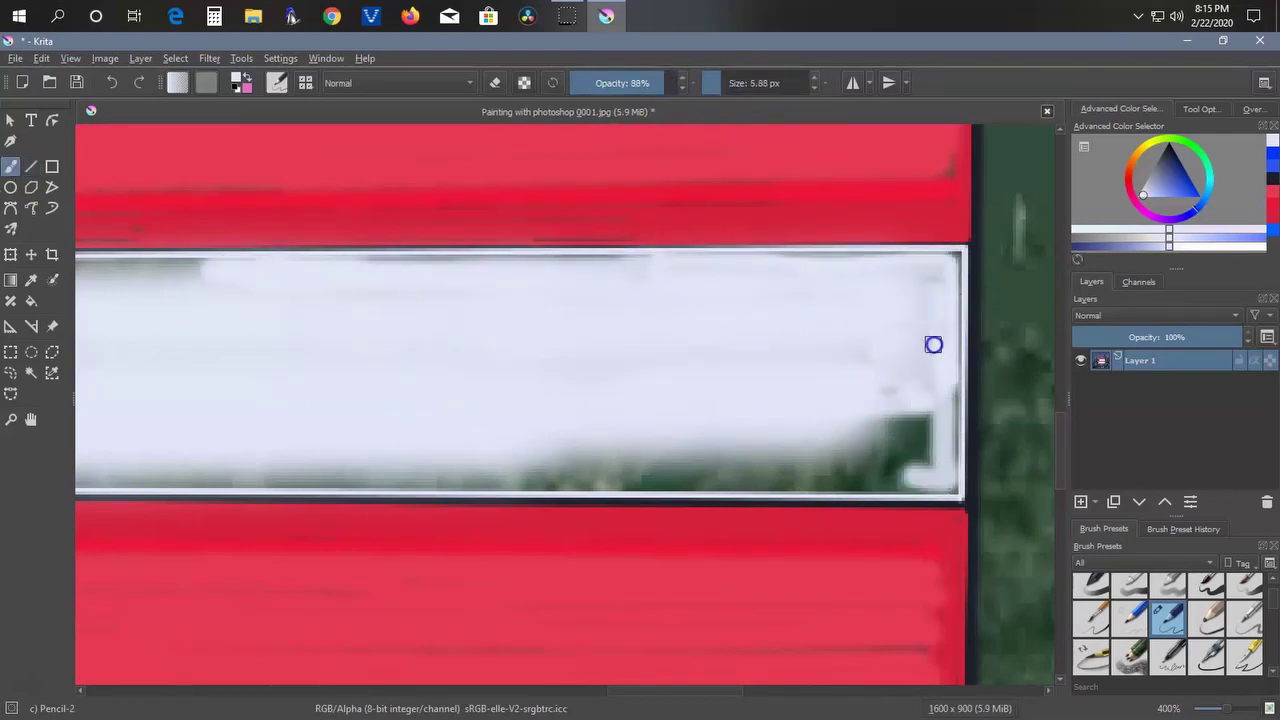
Step: Paint the lower green band white with straight lines, undoing one stray stroke
{"action": "left_click_drag", "start_coordinate": [926, 447], "coordinate": [497, 471]}
{"action": "key", "text": "ctrl+z"}
{"action": "key", "text": "v"}
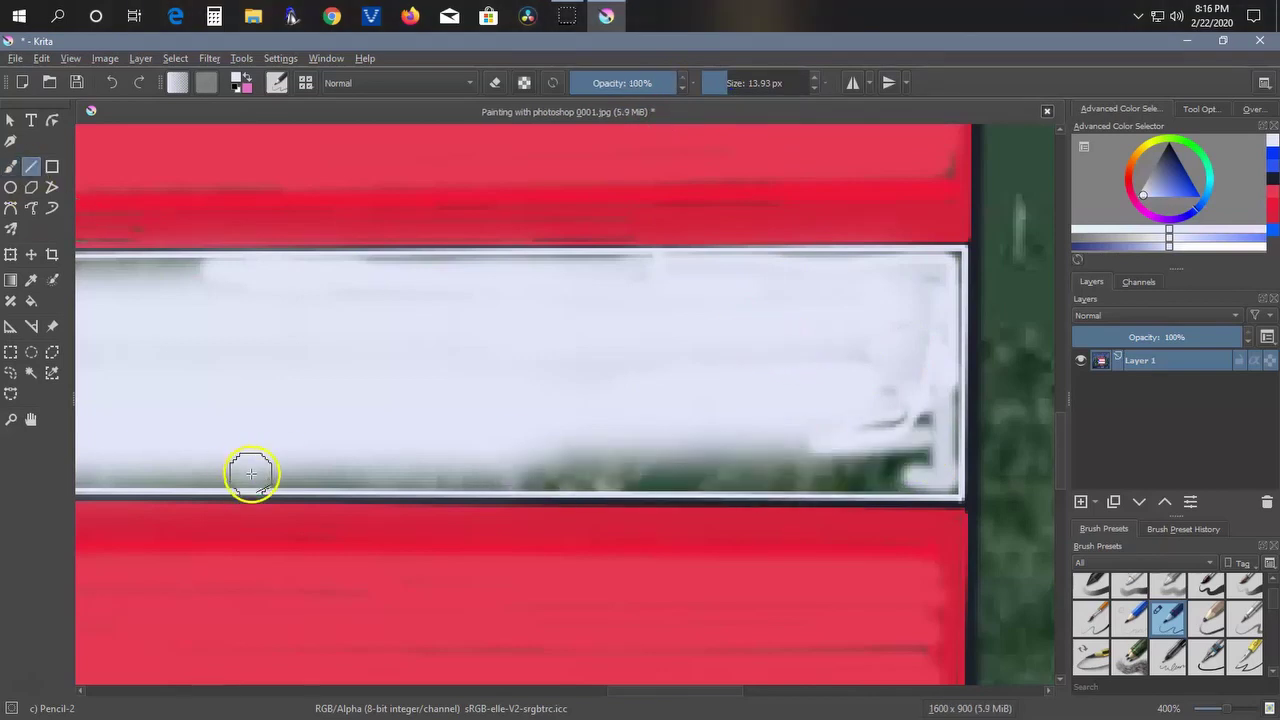
{"action": "left_click_drag", "start_coordinate": [251, 471], "coordinate": [932, 463]}
{"action": "scroll", "coordinate": [846, 429], "scroll_direction": "right", "scroll_amount": 3}
{"action": "left_click_drag", "start_coordinate": [166, 441], "coordinate": [86, 449]}
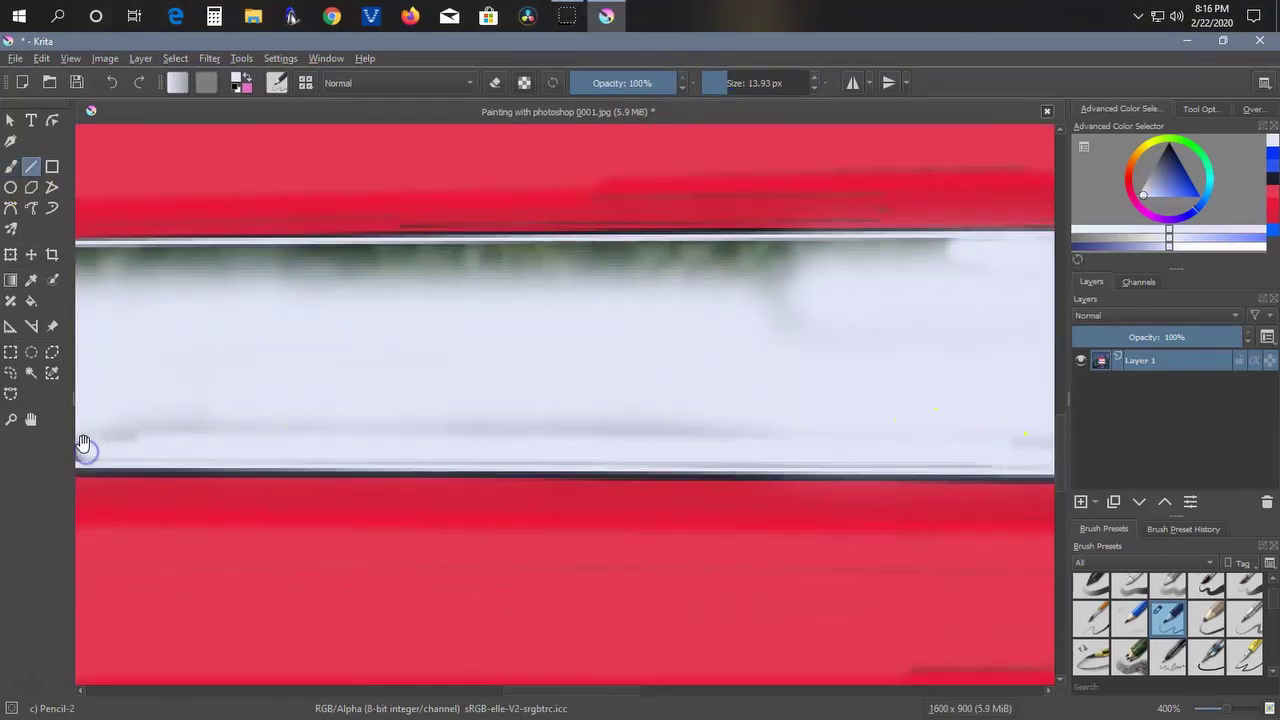
{"action": "scroll", "coordinate": [86, 449], "scroll_direction": "up", "scroll_amount": 2}
{"action": "left_click_drag", "start_coordinate": [367, 359], "coordinate": [346, 400]}
{"action": "scroll", "coordinate": [563, 409], "scroll_direction": "left", "scroll_amount": 3}
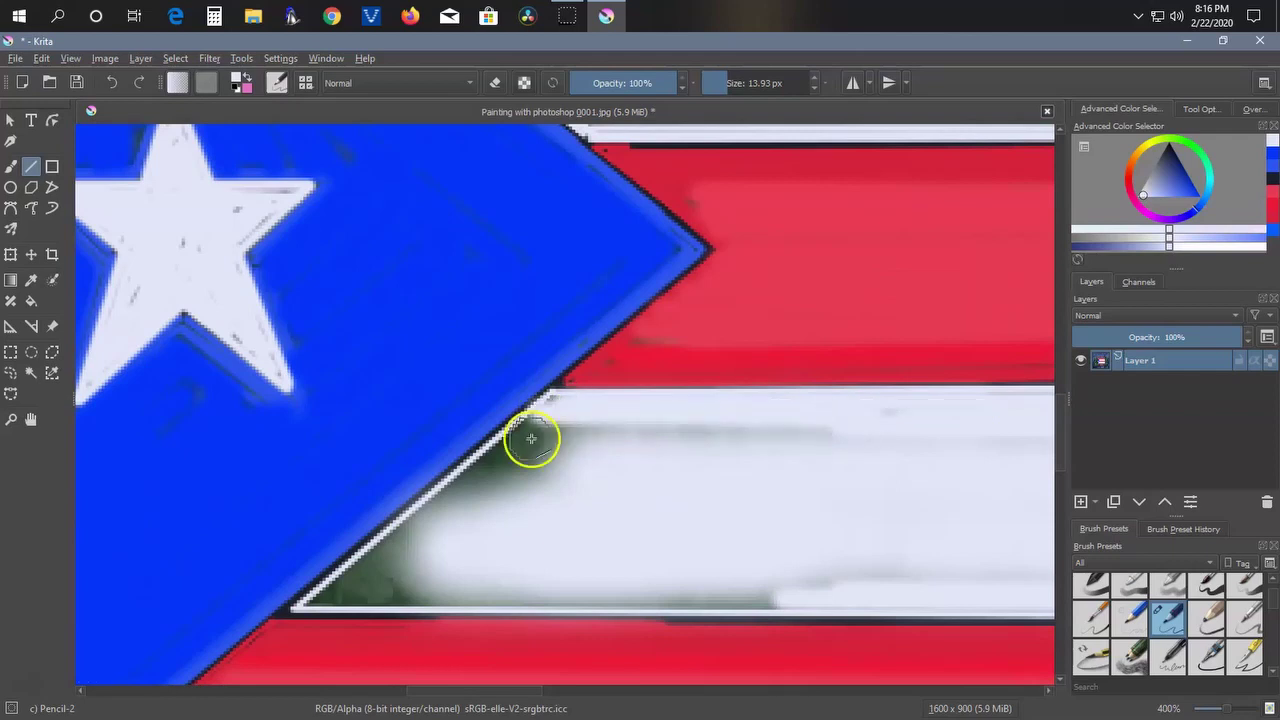
{"action": "scroll", "coordinate": [506, 489], "scroll_direction": "down", "scroll_amount": 2}
{"action": "scroll", "coordinate": [506, 489], "scroll_direction": "left", "scroll_amount": 3}
Step: Cover the remaining green smears along the white stripes' edges and triangle border
{"action": "left_click_drag", "start_coordinate": [965, 480], "coordinate": [560, 450]}
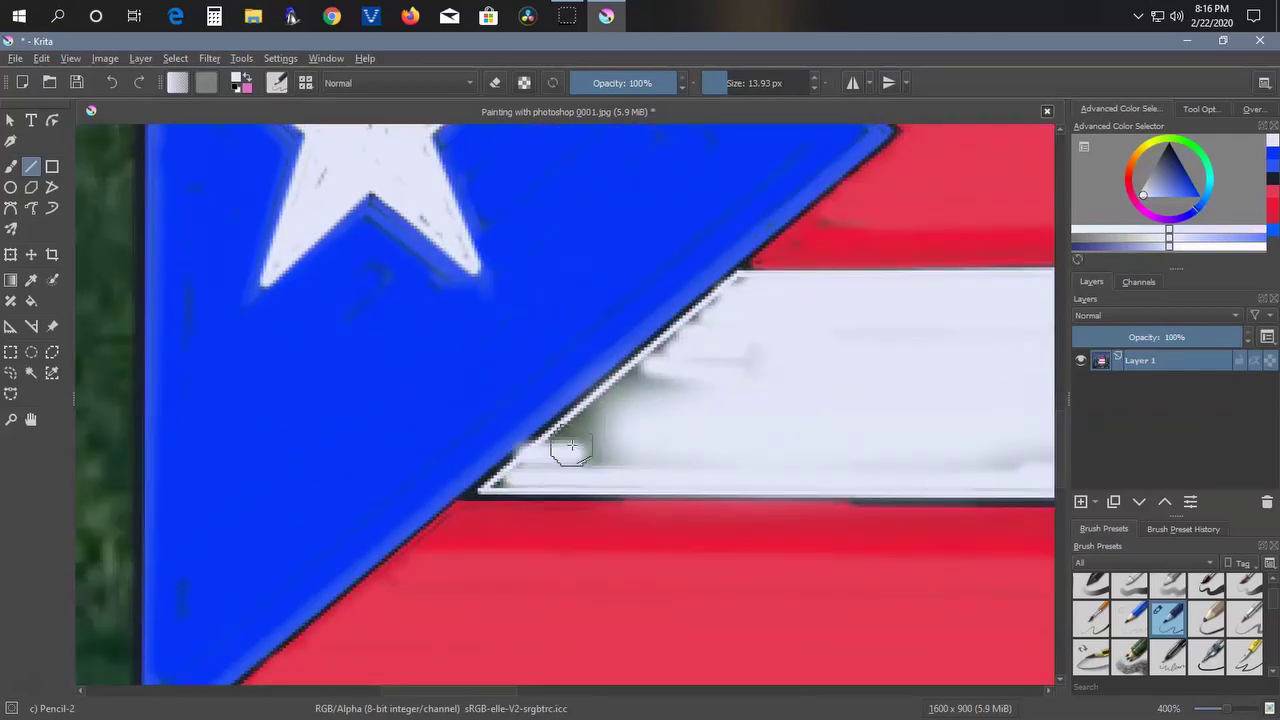
{"action": "left_click_drag", "start_coordinate": [710, 316], "coordinate": [730, 290]}
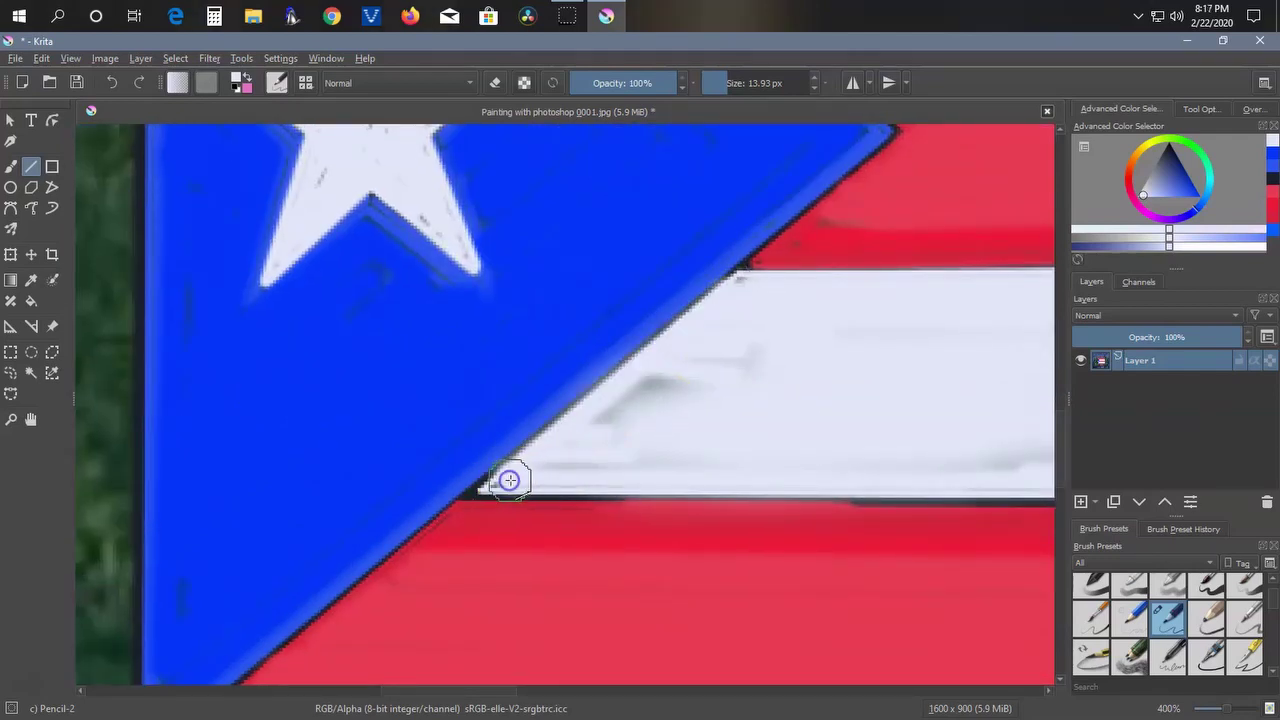
{"action": "scroll", "coordinate": [866, 443], "scroll_direction": "down", "scroll_amount": 5}
{"action": "scroll", "coordinate": [686, 446], "scroll_direction": "up", "scroll_amount": 4}
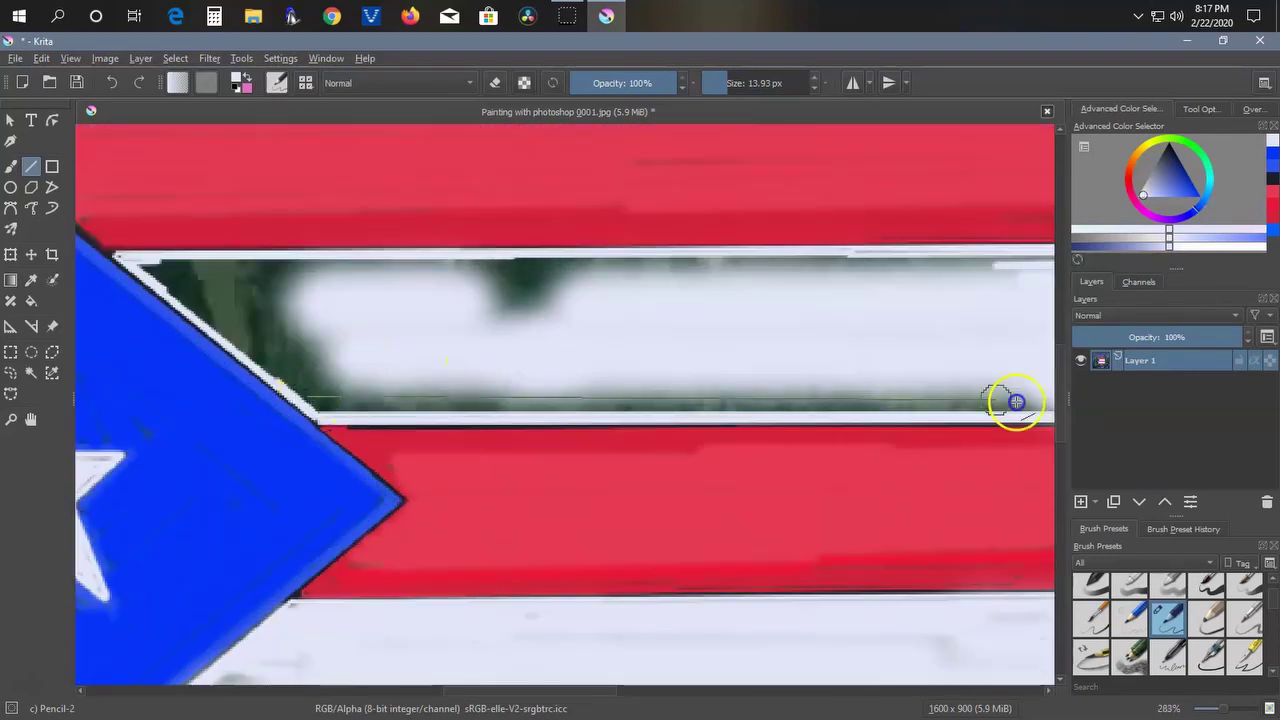
{"action": "scroll", "coordinate": [378, 397], "scroll_direction": "up", "scroll_amount": 1}
{"action": "scroll", "coordinate": [378, 397], "scroll_direction": "left", "scroll_amount": 3}
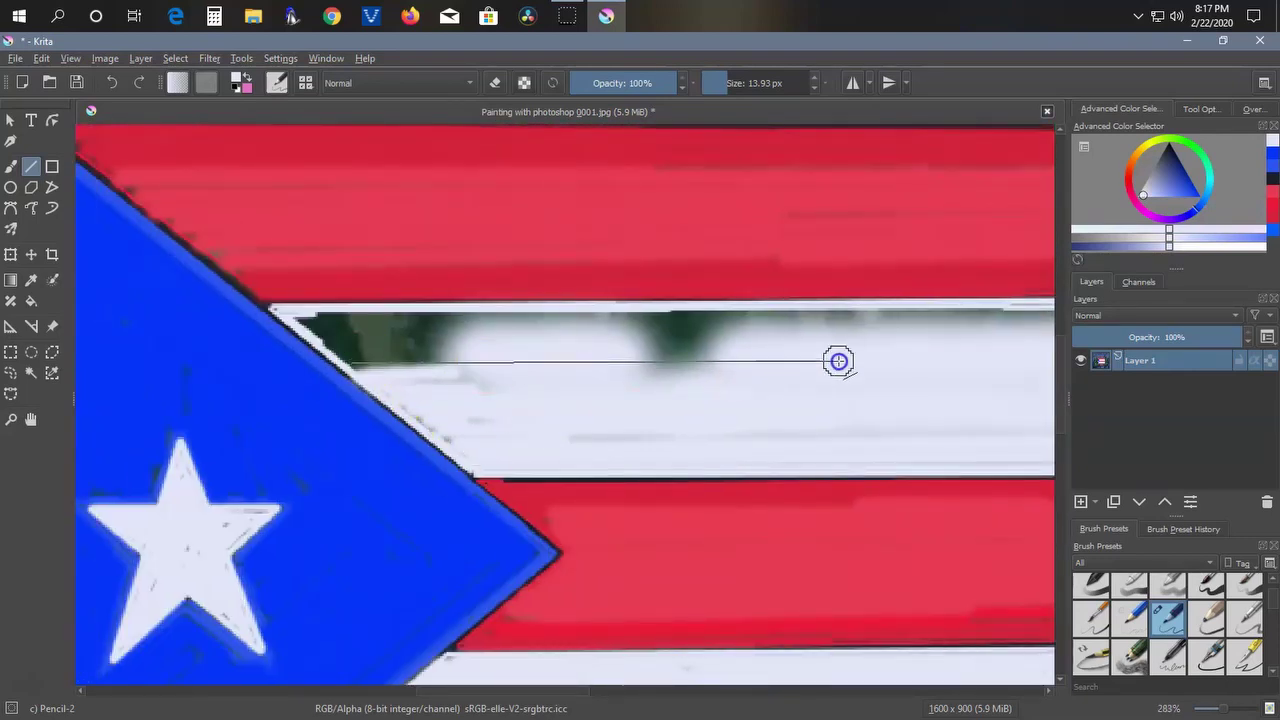
{"action": "left_click_drag", "start_coordinate": [838, 361], "coordinate": [838, 361]}
{"action": "mouse_move", "coordinate": [764, 340]}
{"action": "left_mouse_down"}
{"action": "mouse_move", "coordinate": [317, 337]}
{"action": "mouse_move", "coordinate": [434, 320]}
{"action": "left_mouse_up"}
{"action": "mouse_move", "coordinate": [310, 313]}
{"action": "left_mouse_down"}
{"action": "mouse_move", "coordinate": [792, 313]}
{"action": "mouse_move", "coordinate": [229, 329]}
{"action": "left_mouse_up"}
{"action": "scroll", "coordinate": [792, 313], "scroll_direction": "right", "scroll_amount": 5}
{"action": "scroll", "coordinate": [634, 366], "scroll_direction": "down", "scroll_amount": 5}
{"action": "scroll", "coordinate": [791, 437], "scroll_direction": "up", "scroll_amount": 4}
{"action": "left_click_drag", "start_coordinate": [474, 449], "coordinate": [663, 449]}
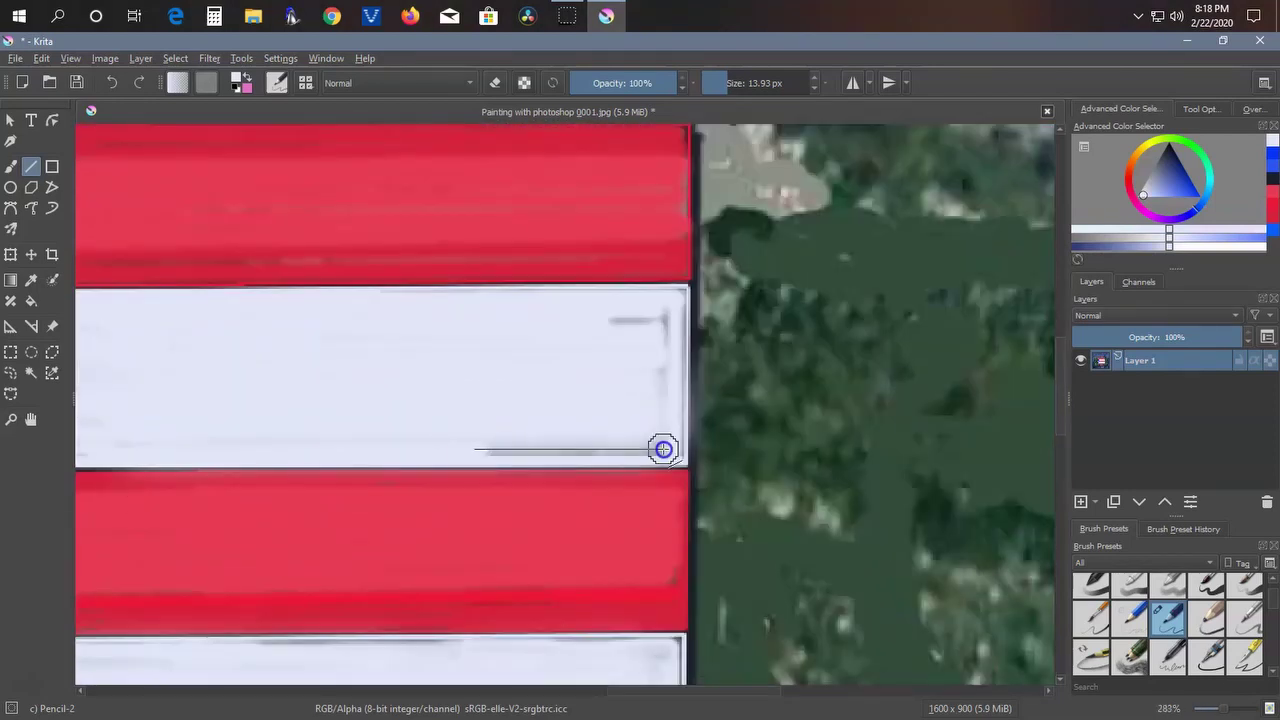
{"action": "scroll", "coordinate": [663, 449], "scroll_direction": "down", "scroll_amount": 5}
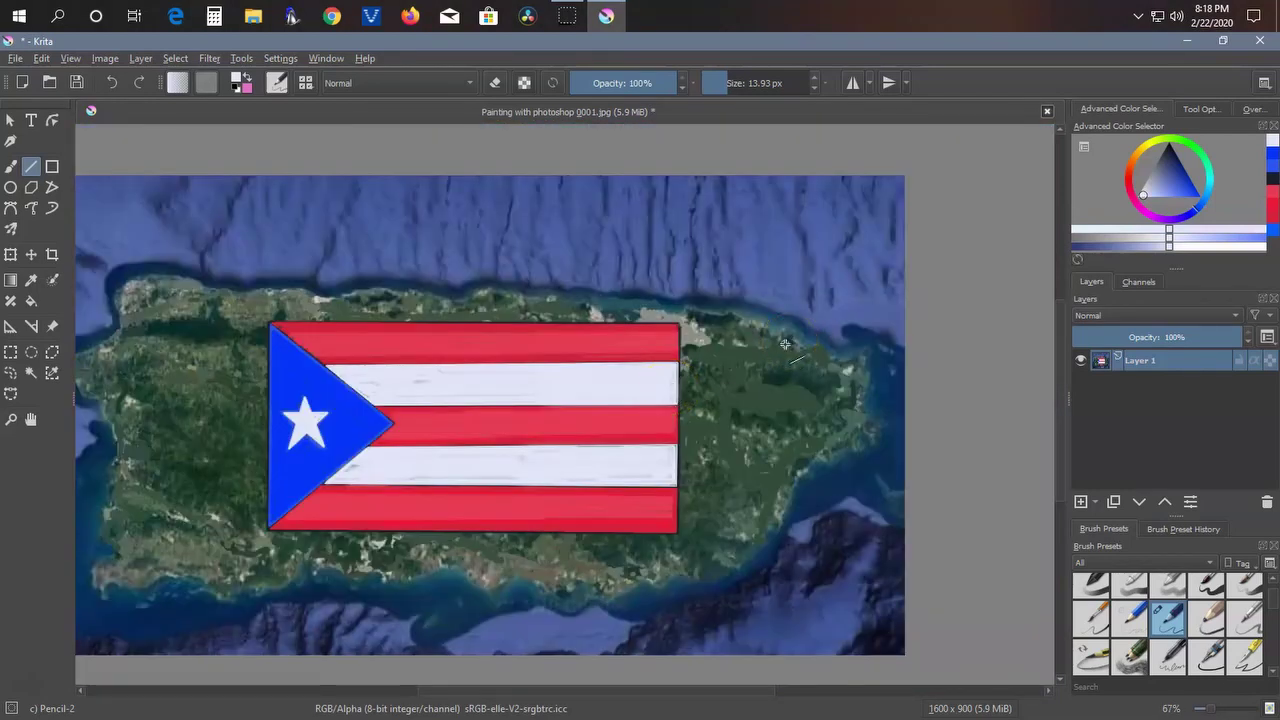
Step: Save the painting as JPEG '0571' in Desktop > LOG, accepting the export options
{"action": "left_click", "coordinate": [15, 58]}
{"action": "left_click", "coordinate": [86, 155]}
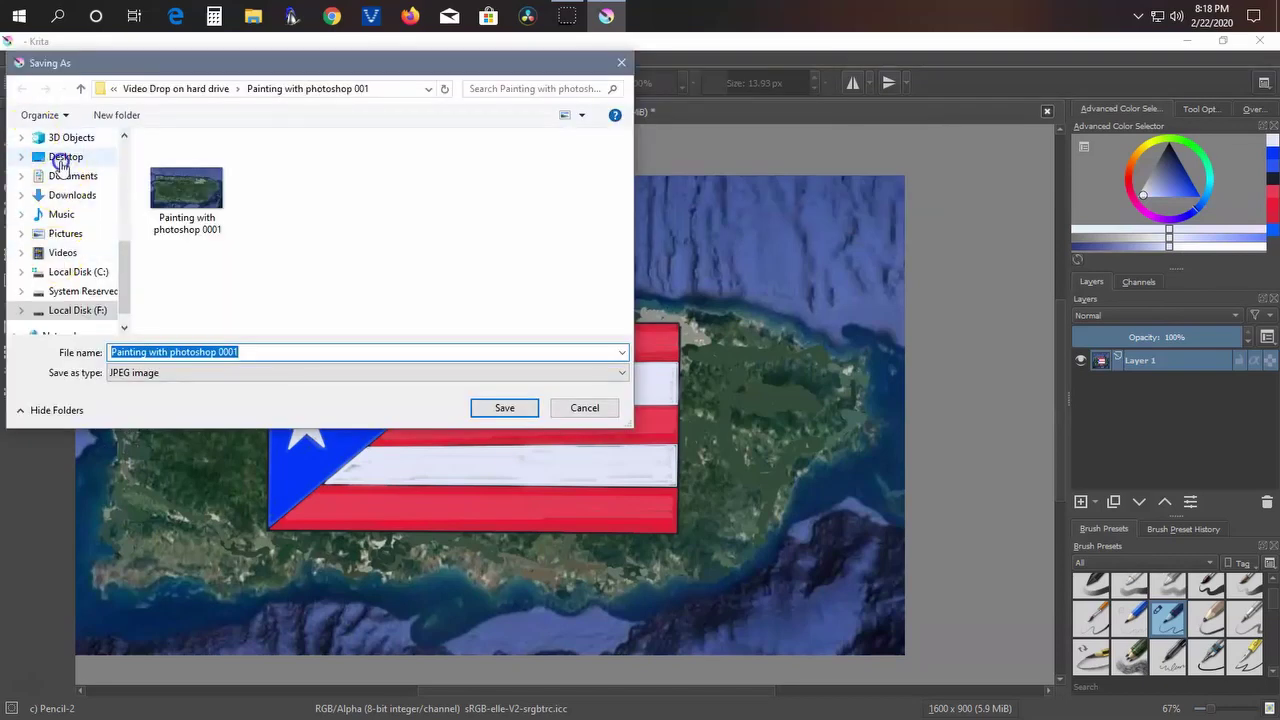
{"action": "left_click", "coordinate": [60, 163]}
{"action": "double_click", "coordinate": [170, 174]}
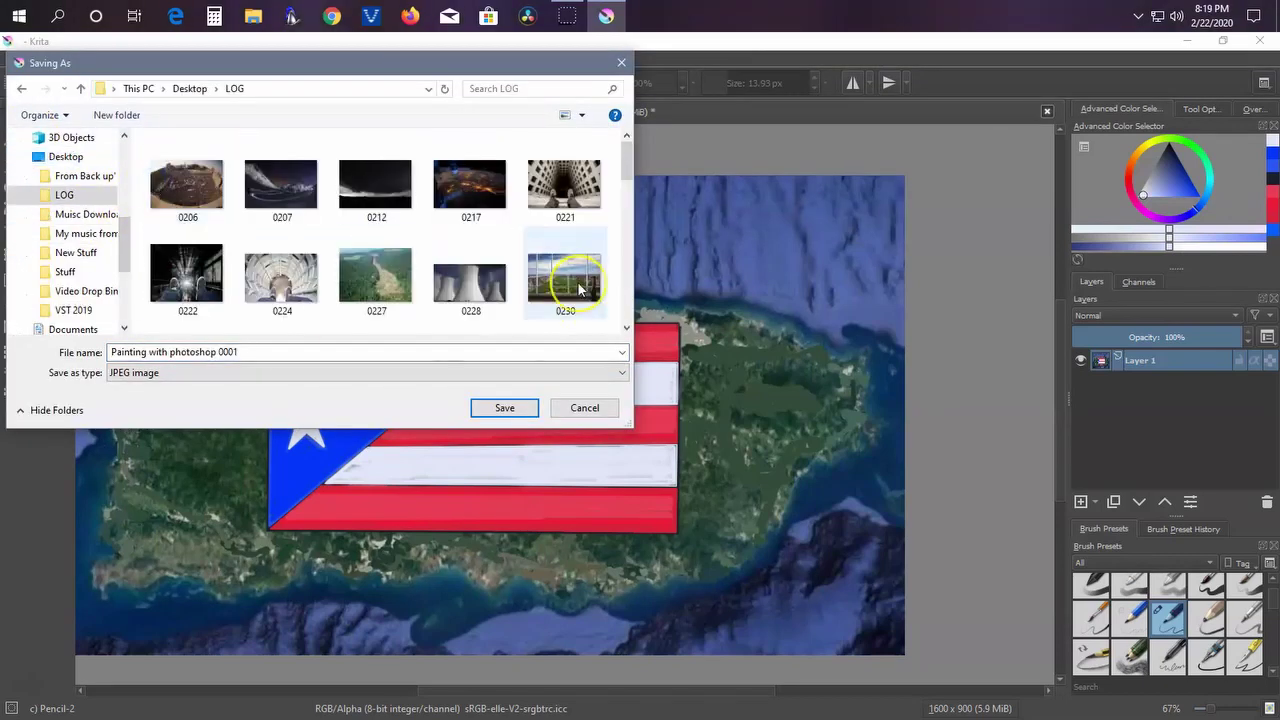
{"action": "scroll", "coordinate": [580, 288], "scroll_direction": "down", "scroll_amount": 10}
{"action": "type", "text": "0571"}
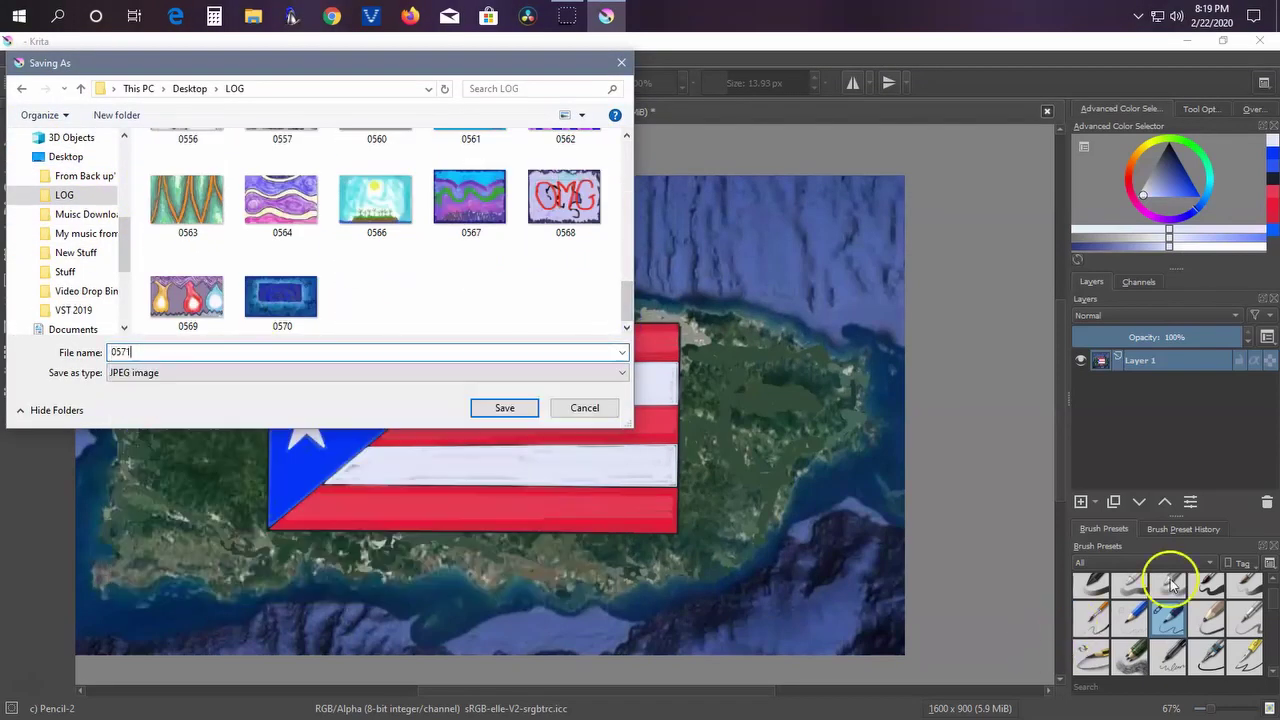
{"action": "key", "text": "Return"}
{"action": "left_click", "coordinate": [940, 550]}
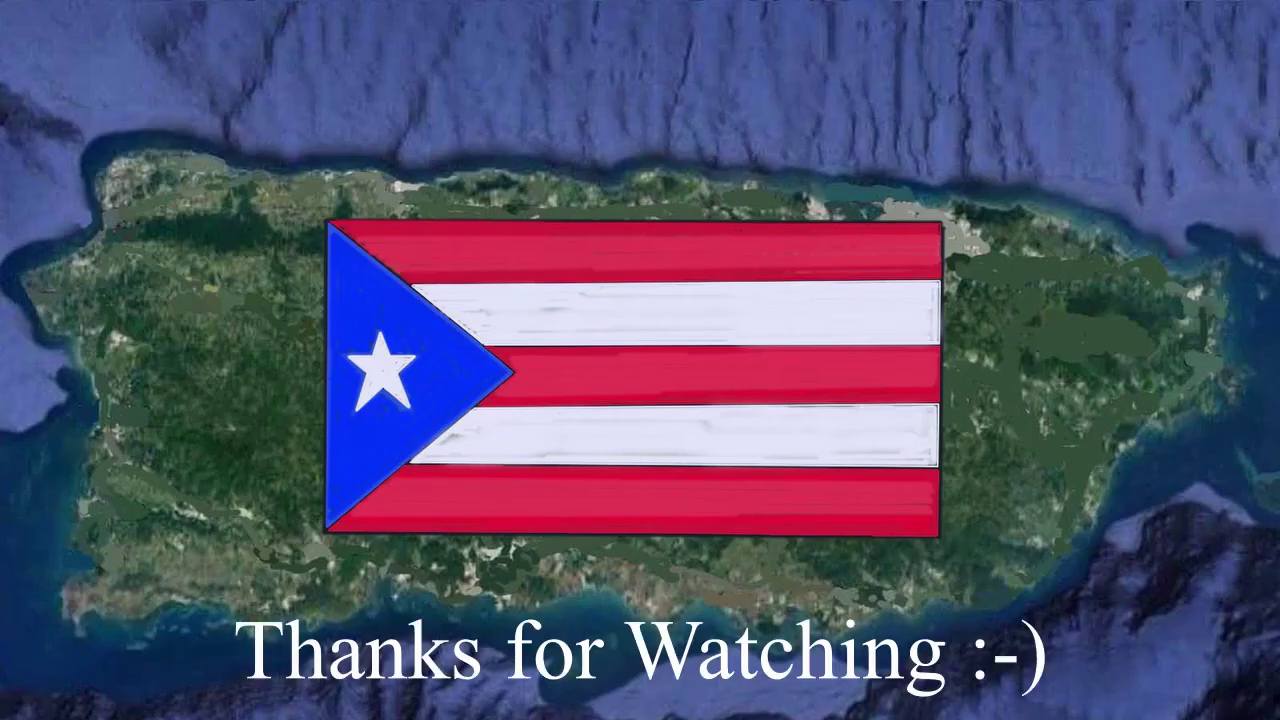